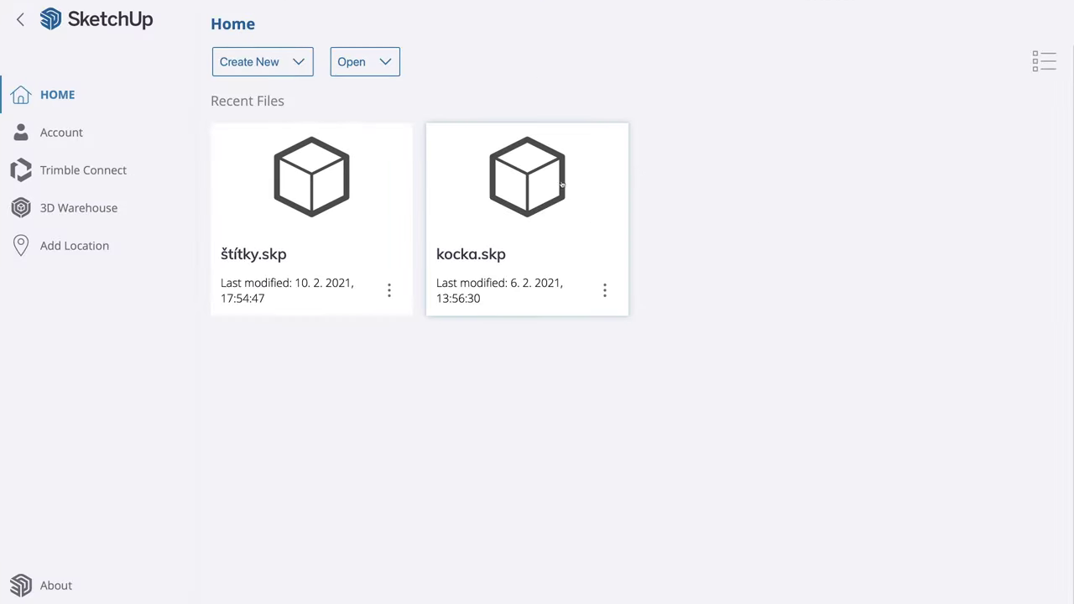
Start a new model from the Millimeters template and save it as 'okno' in the SketchUp project.
click(268, 63)
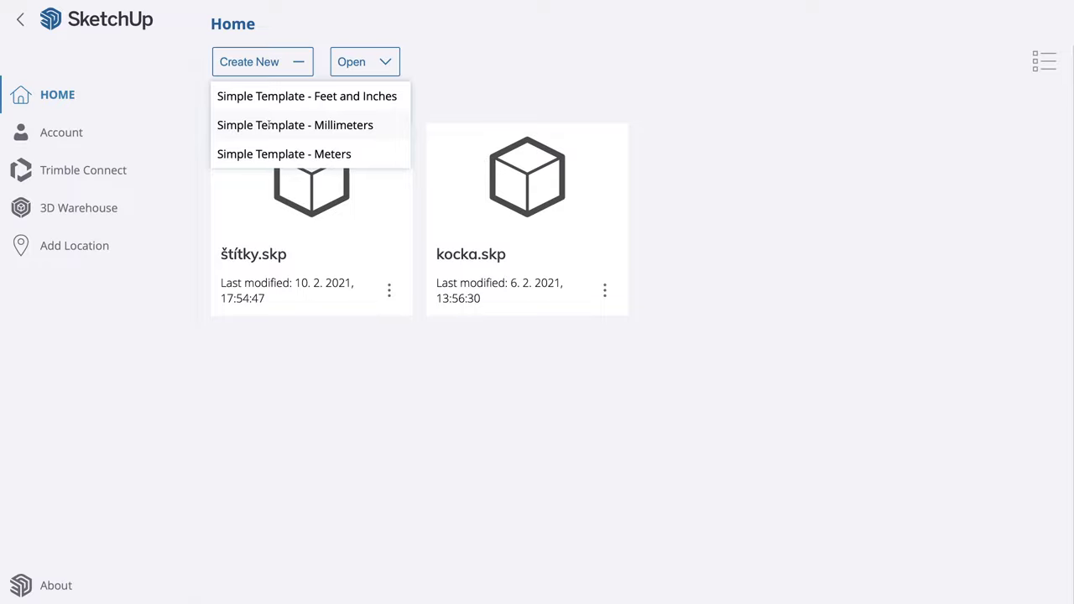
click(268, 124)
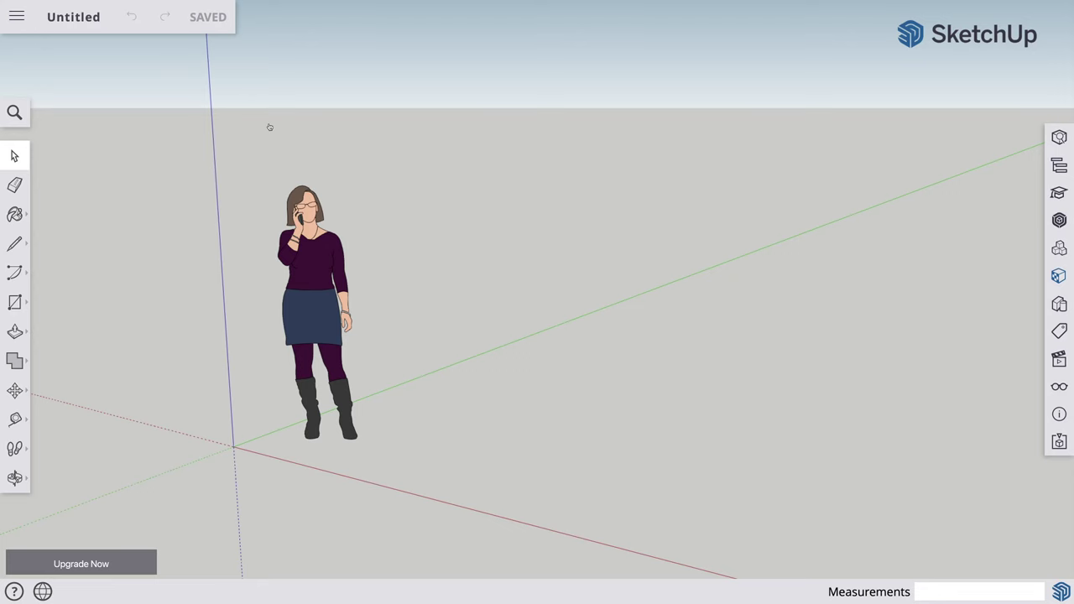
click(73, 17)
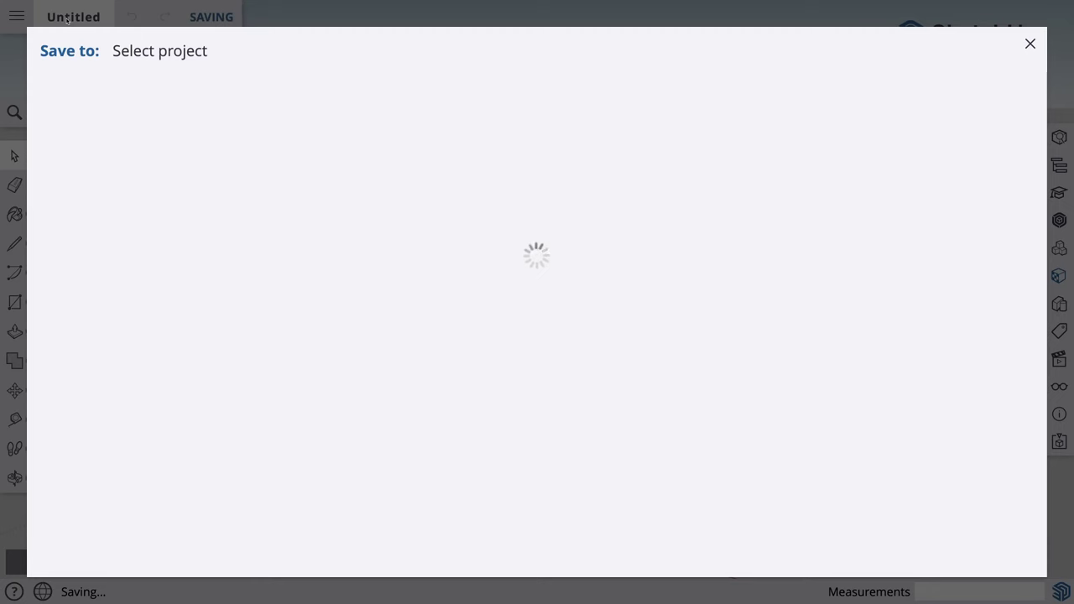
click(214, 244)
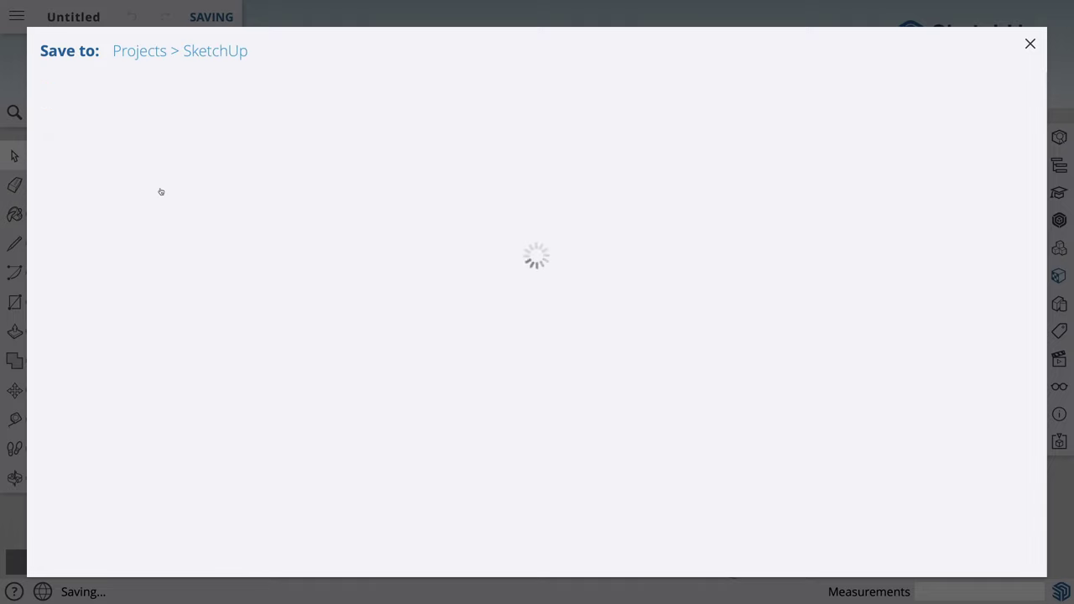
text(okn)
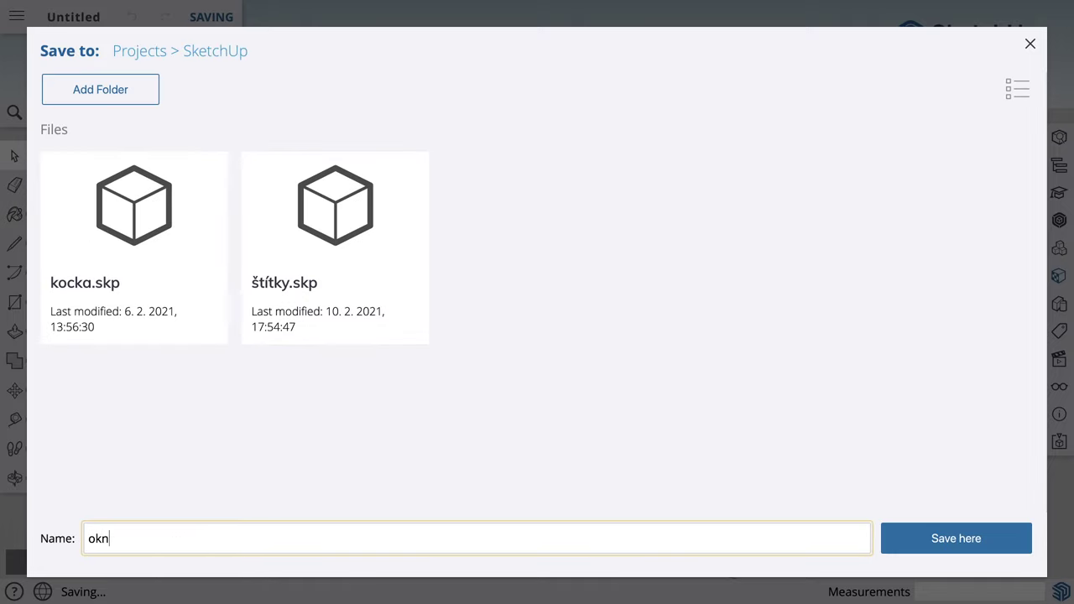
text(o)
click(953, 541)
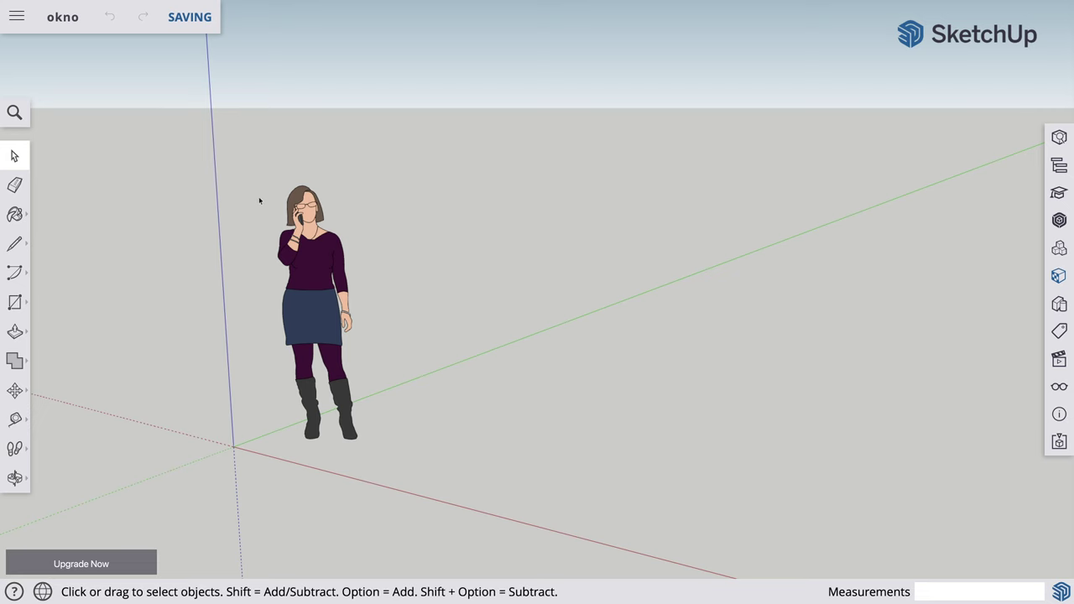
Delete the standing woman figure and add a new tag named '3D číslo'.
drag(237, 177, 394, 442)
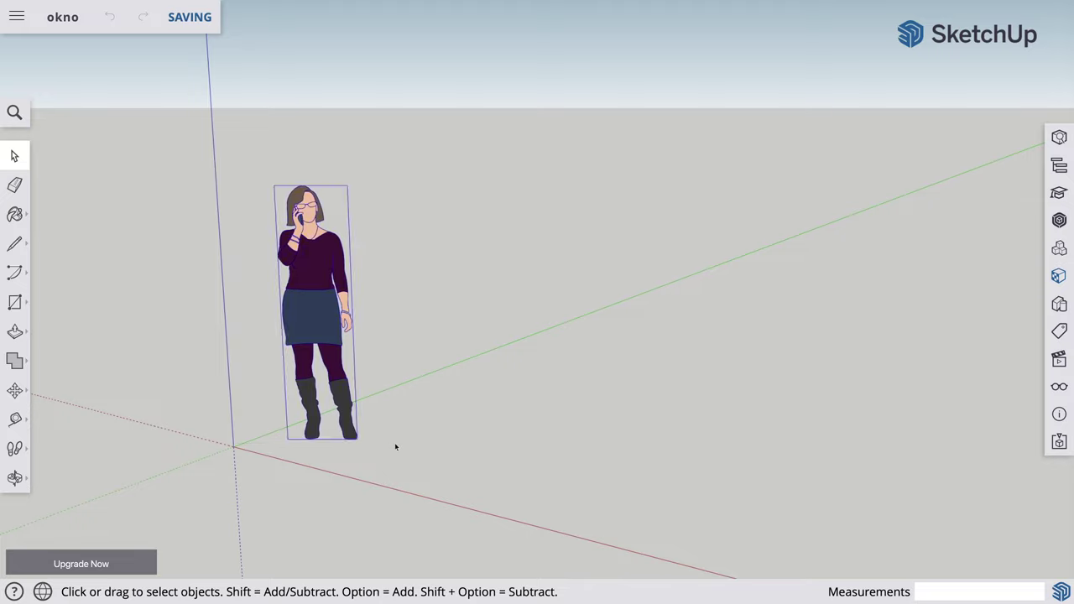
key(Delete)
click(1058, 330)
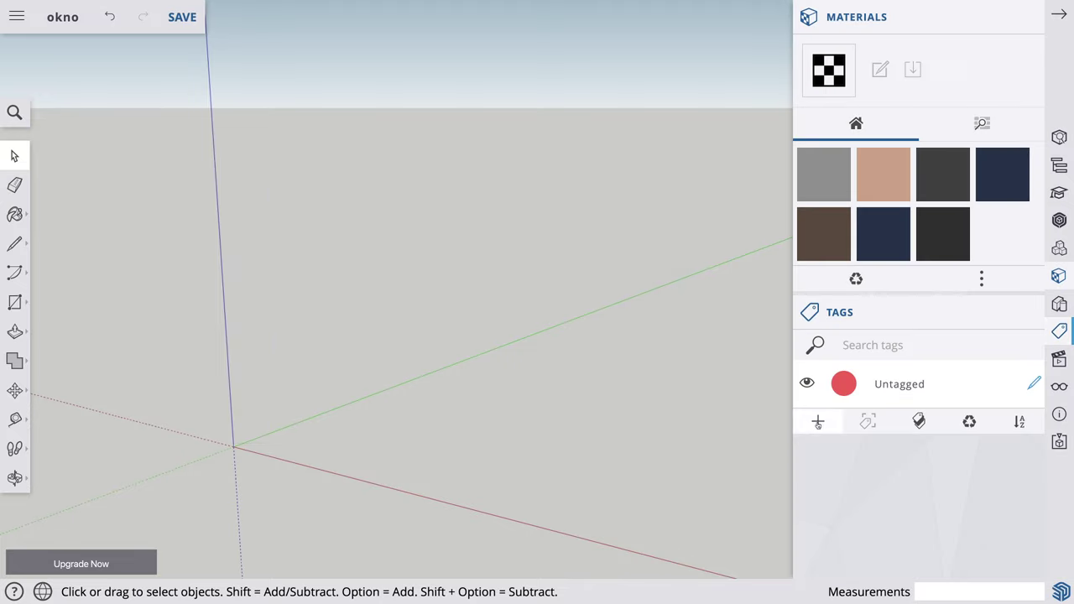
click(818, 422)
double_click(894, 433)
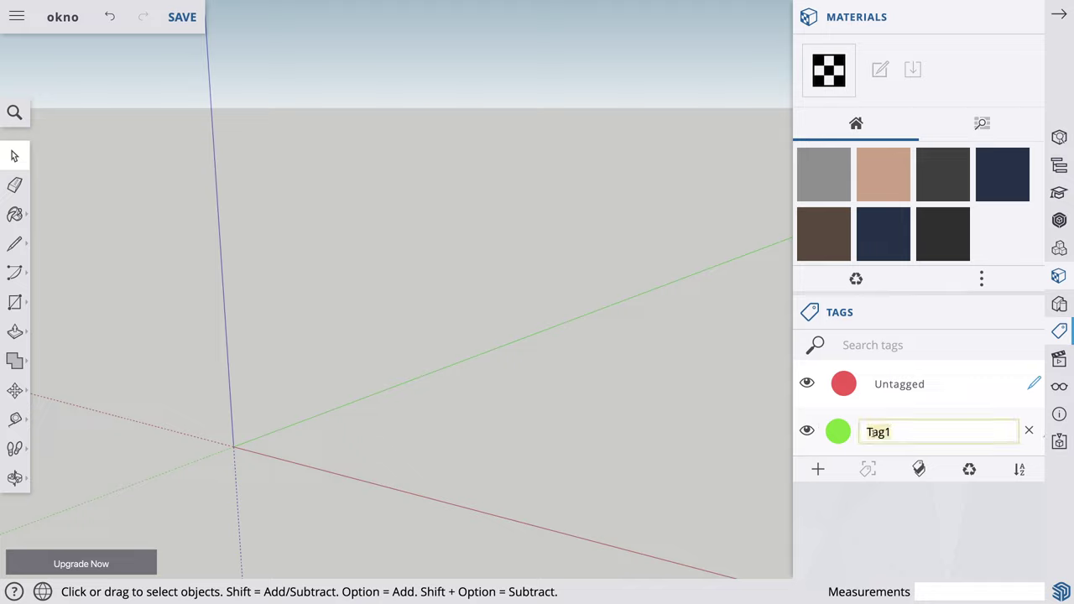
text(3D )
text(Č)
key(BackSpace)
text(čís)
text(lo)
click(1038, 435)
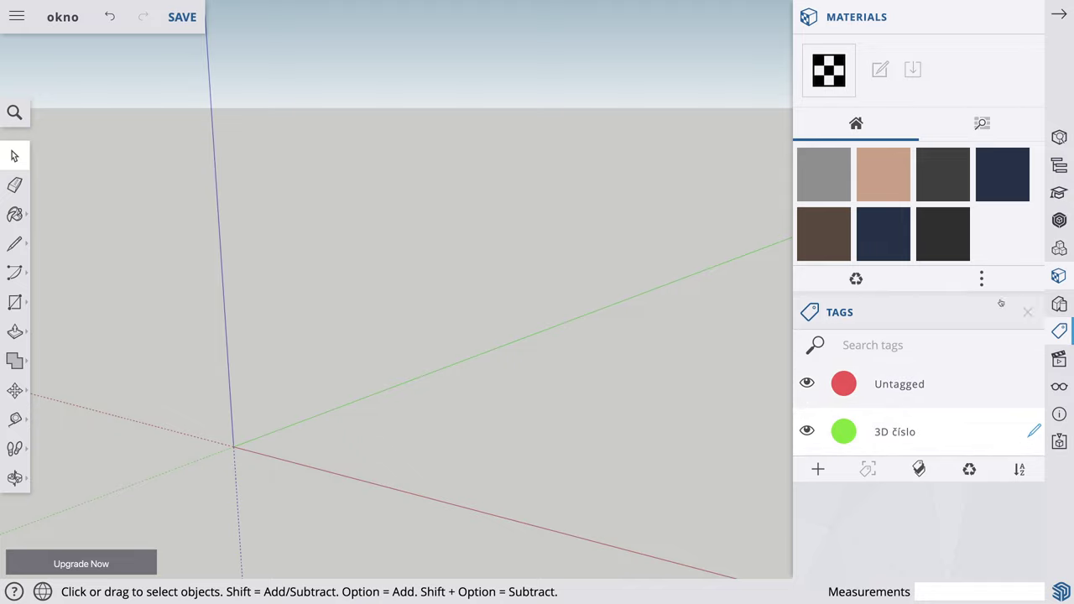
click(1059, 16)
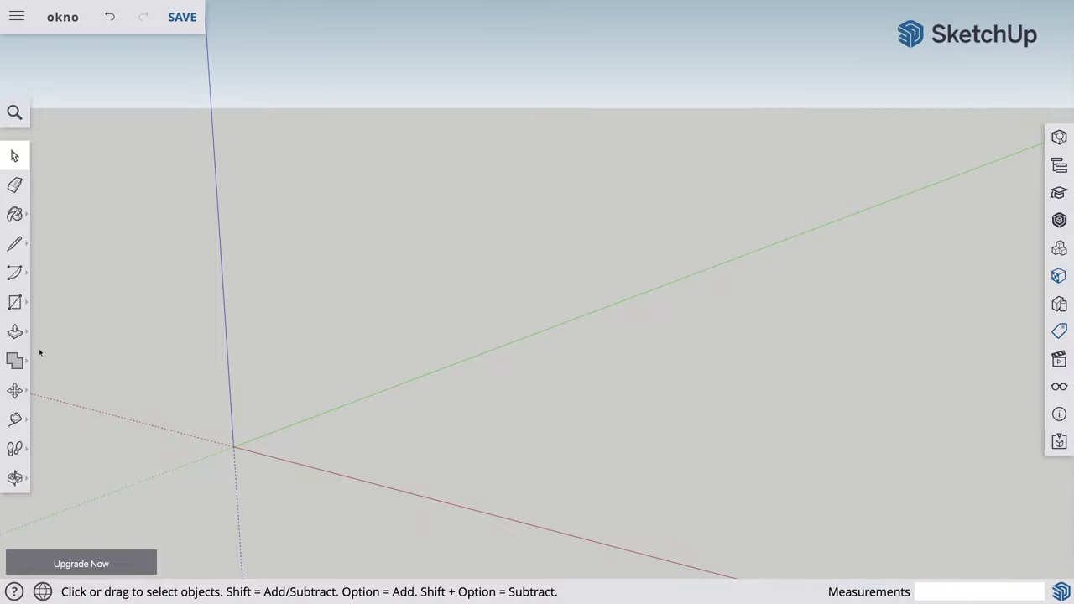
Create 3D text reading '4' in the Oswald font.
click(23, 304)
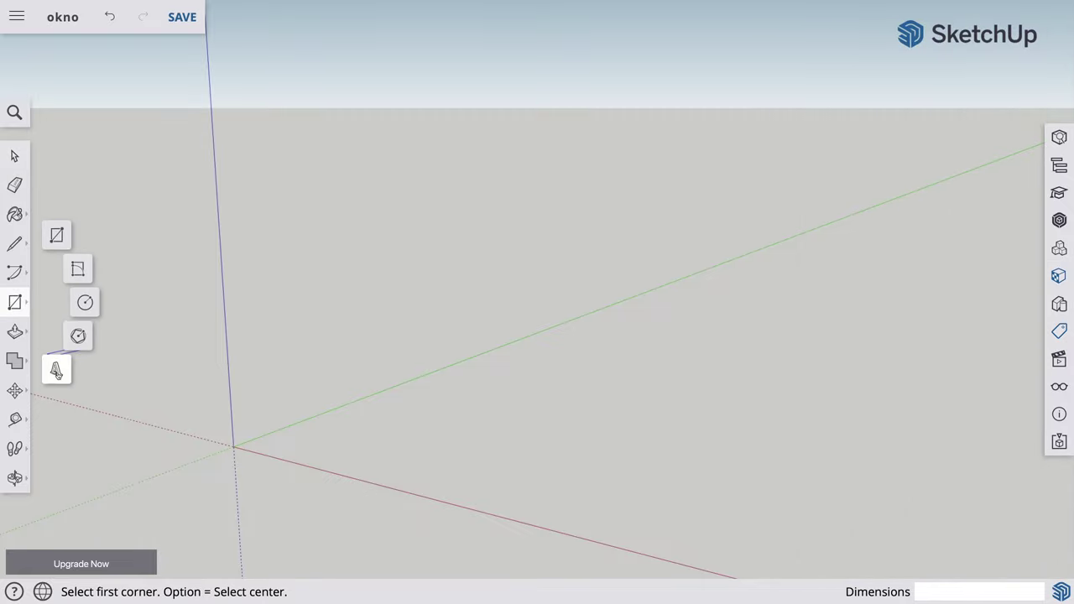
click(56, 371)
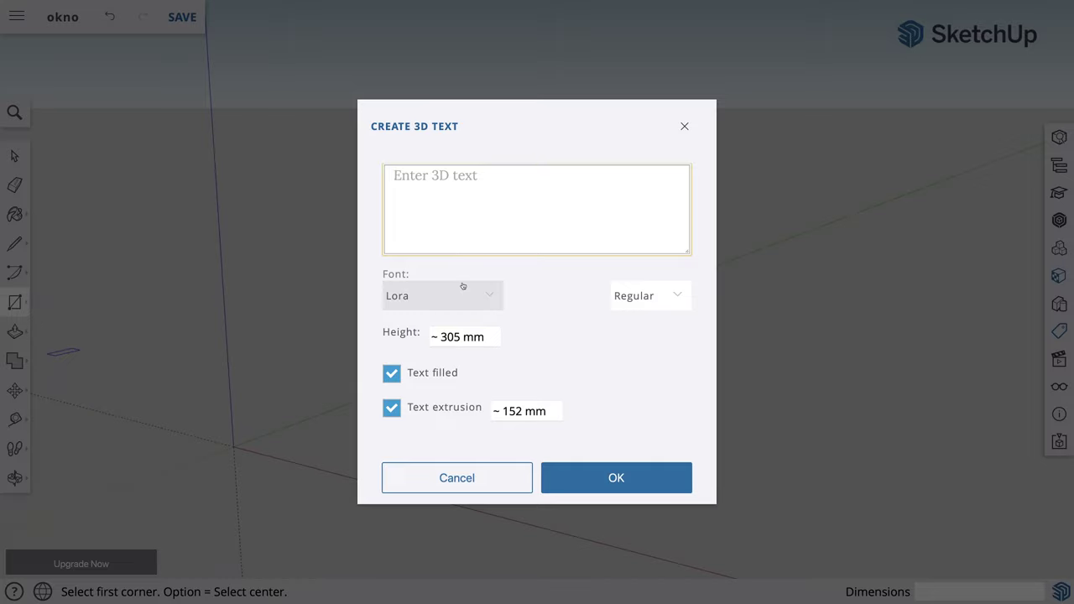
text(4)
click(493, 305)
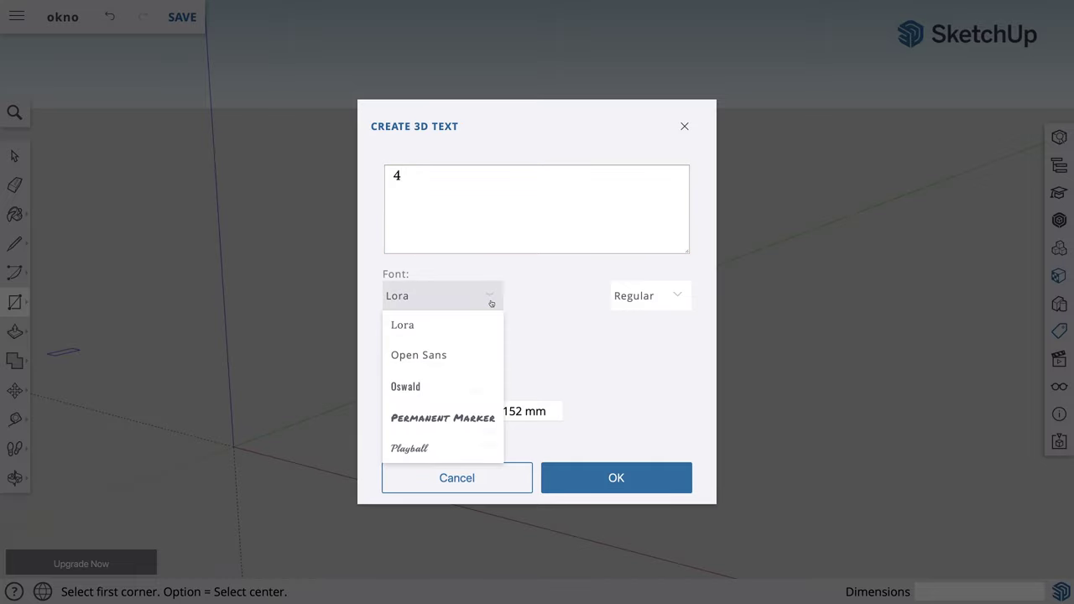
click(427, 418)
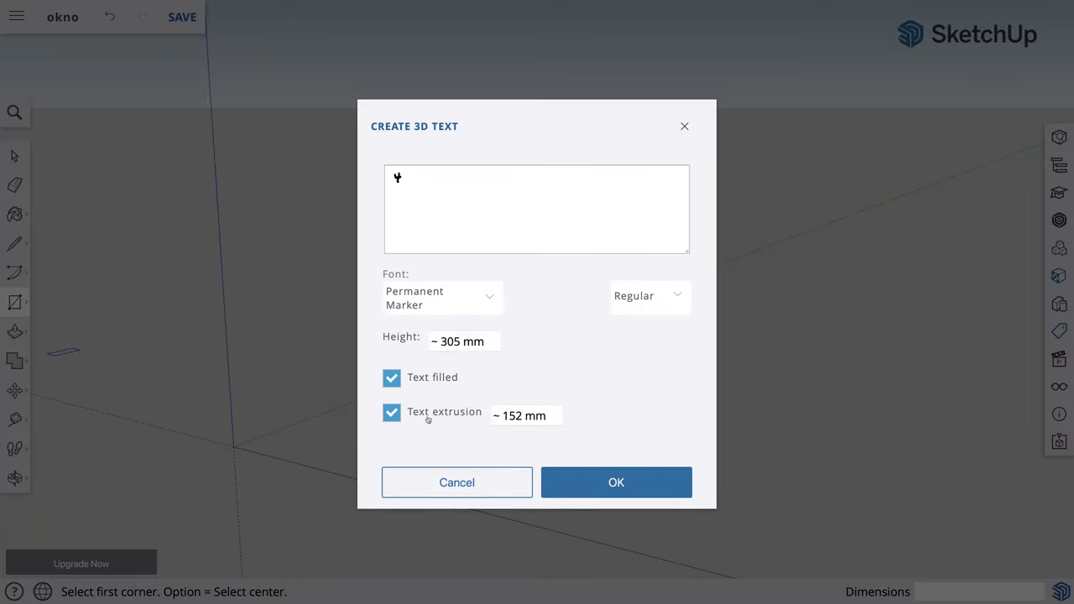
click(491, 298)
click(417, 393)
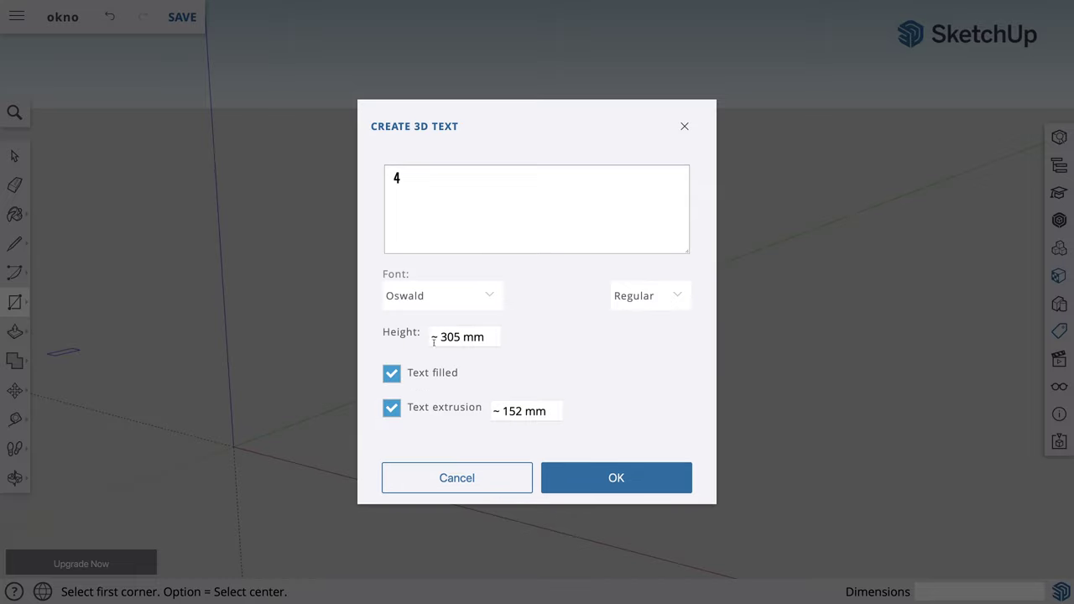
click(619, 482)
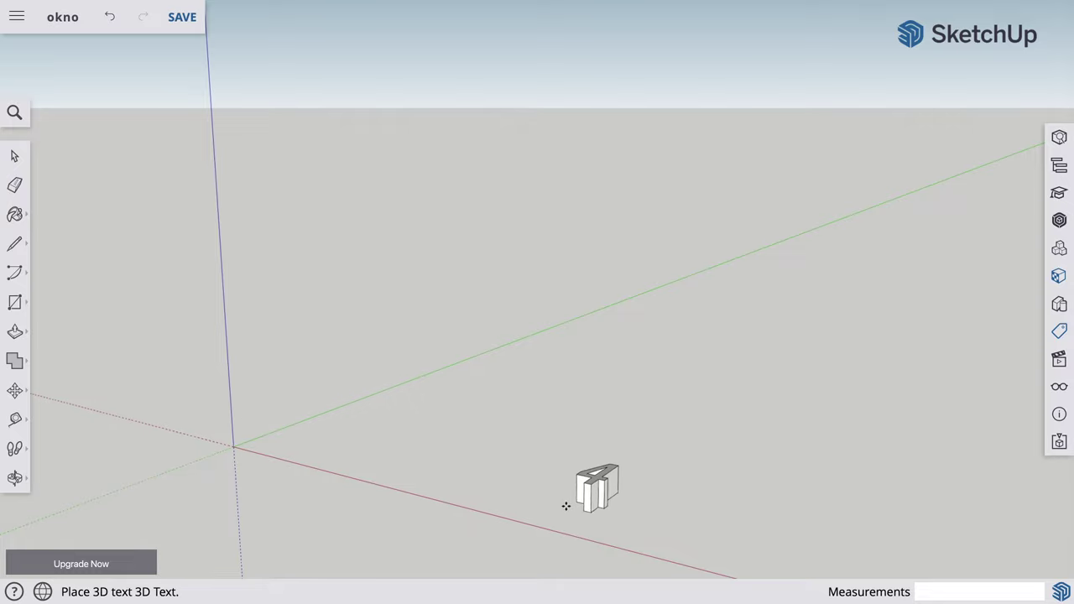
Place the 3D number 4 at the model origin and switch to the Front standard view.
click(233, 445)
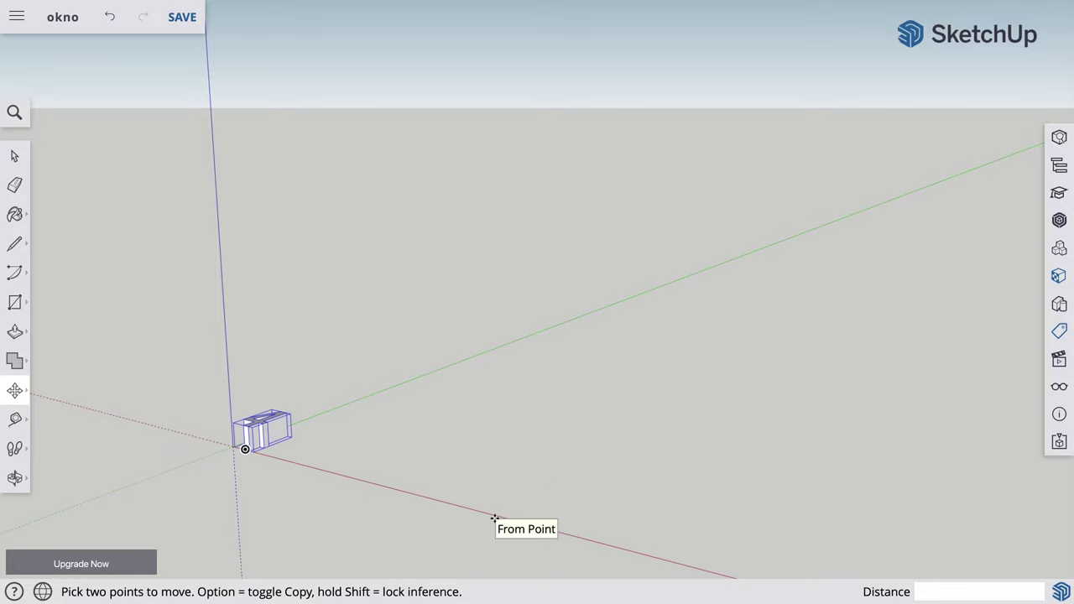
click(1059, 359)
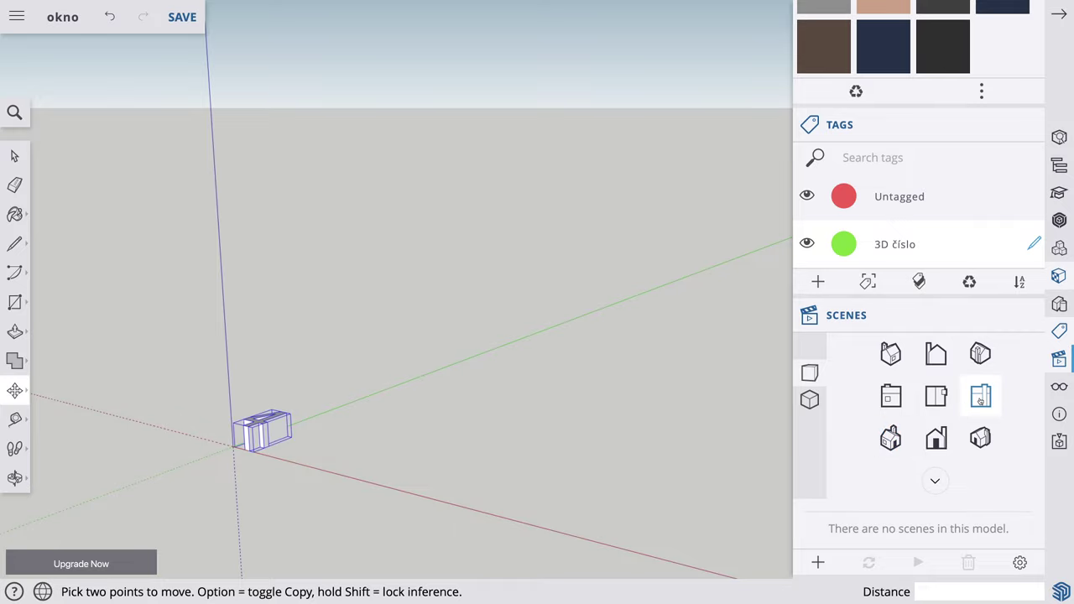
click(980, 399)
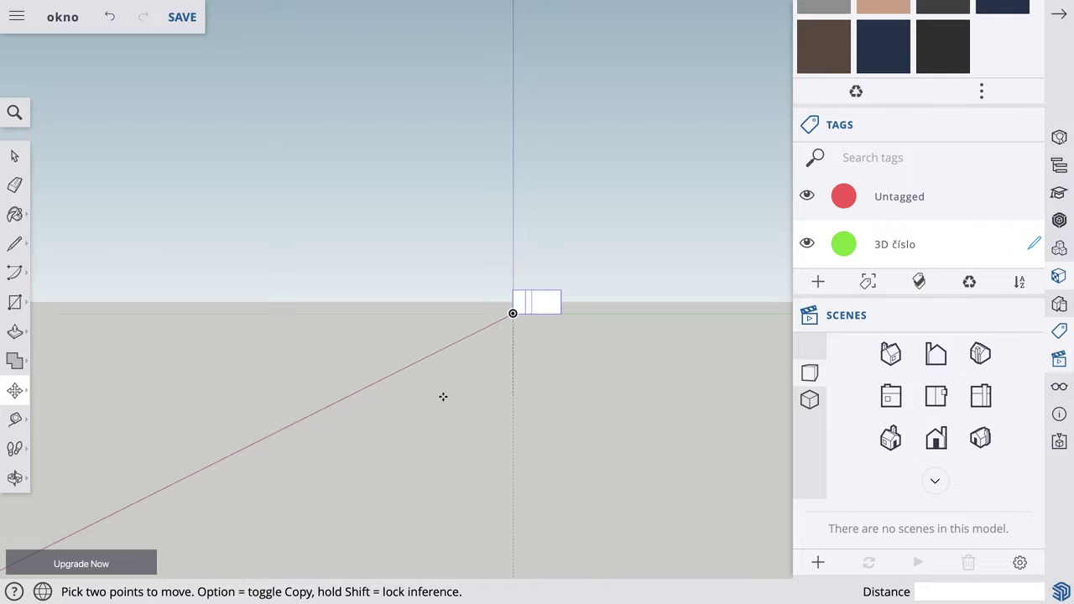
Rotate the number 4 by 90° about the origin so it stands upright.
click(24, 392)
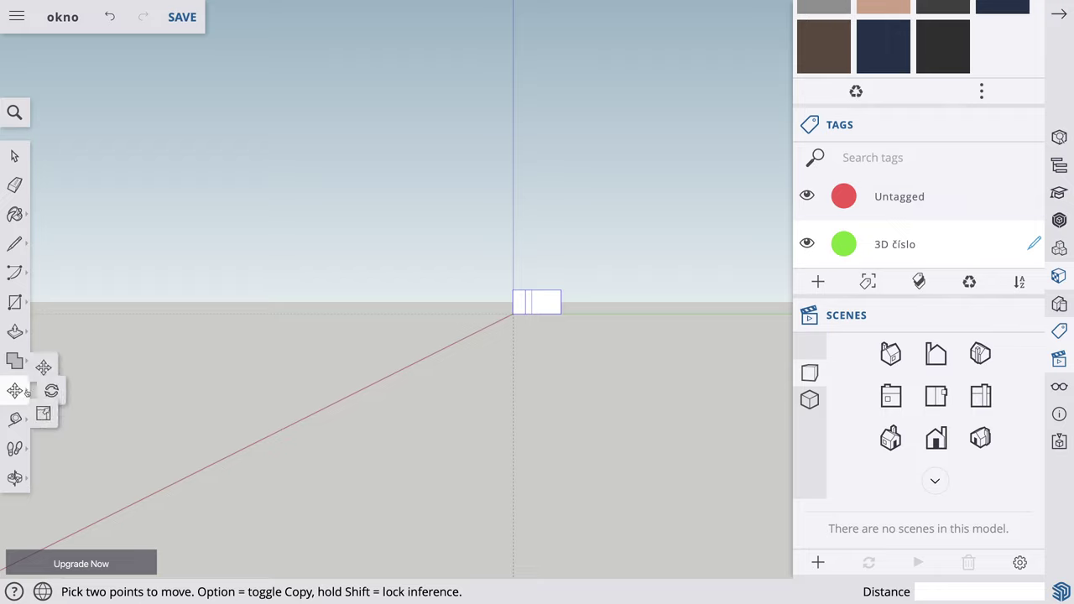
click(68, 390)
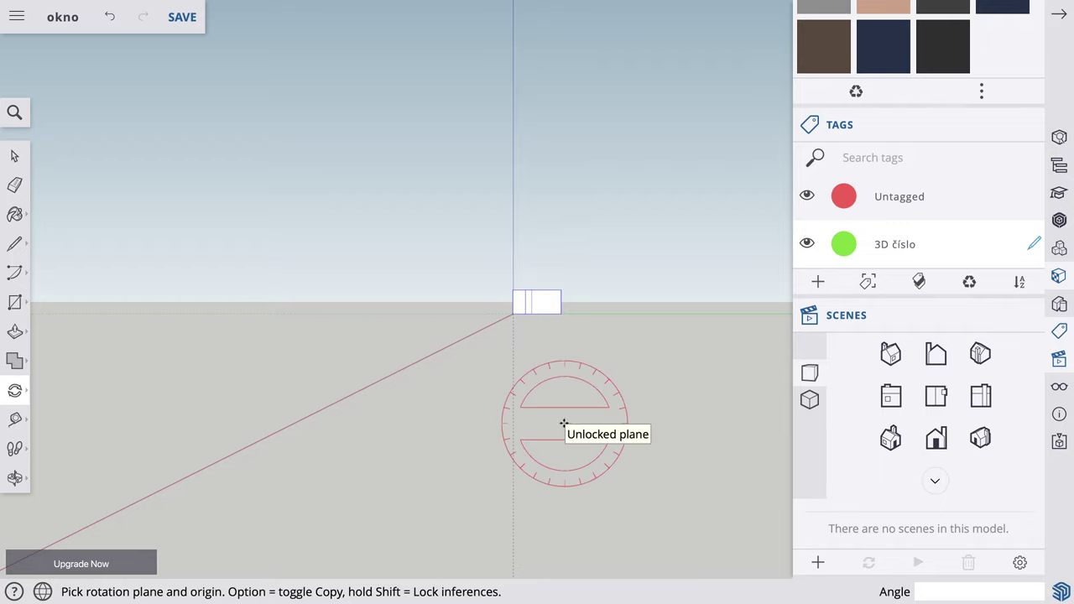
click(512, 314)
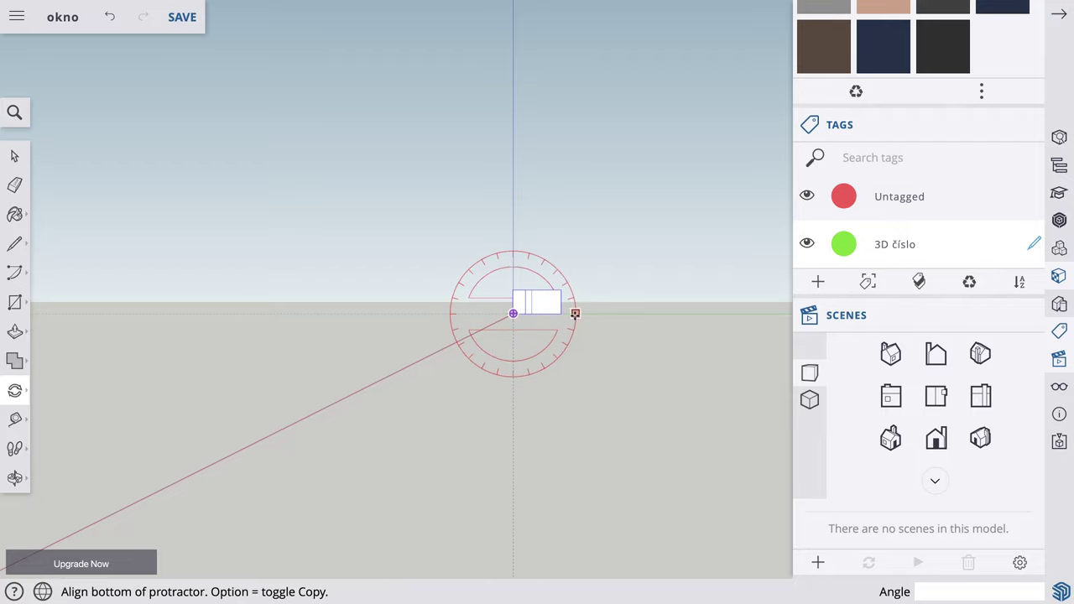
click(575, 313)
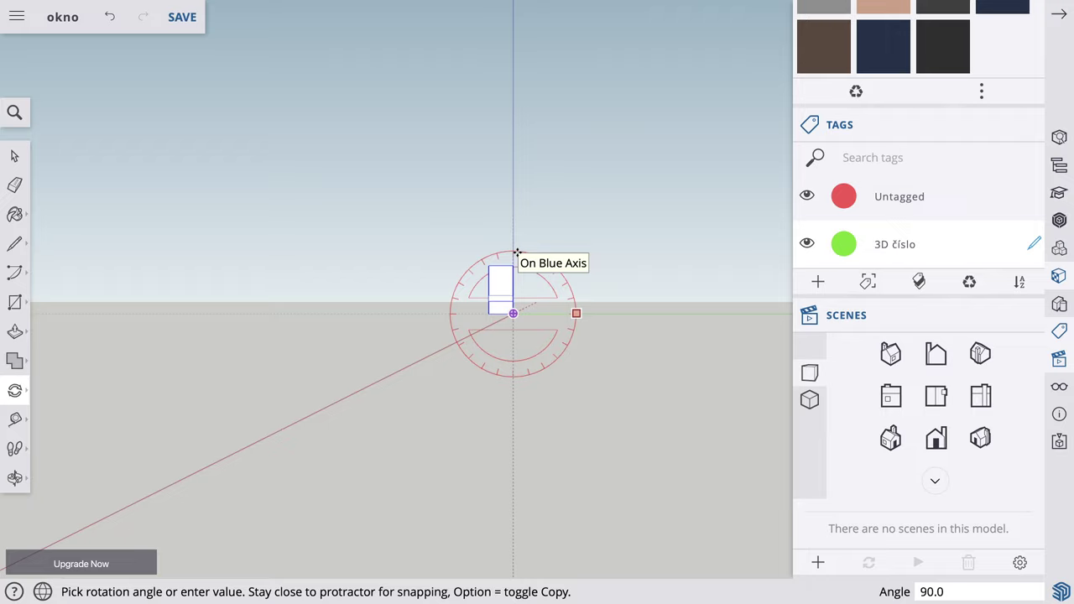
click(516, 252)
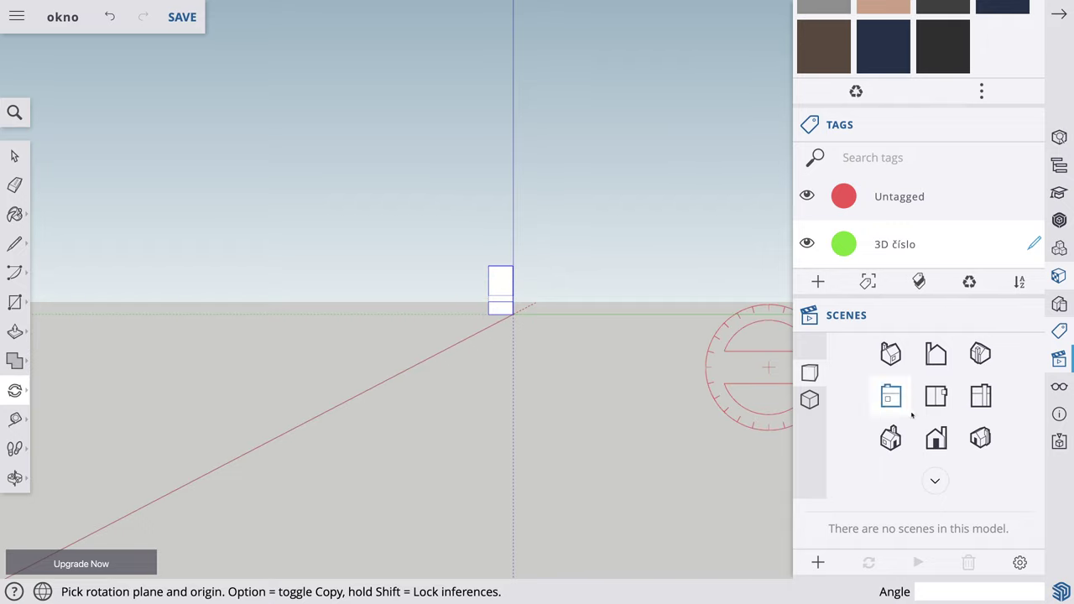
click(890, 438)
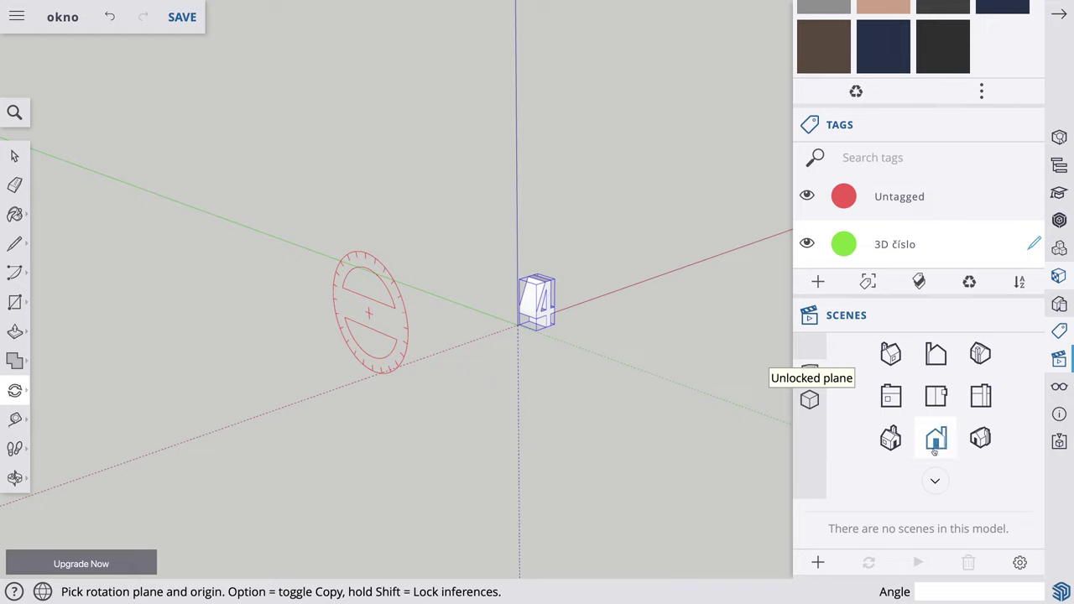
click(14, 477)
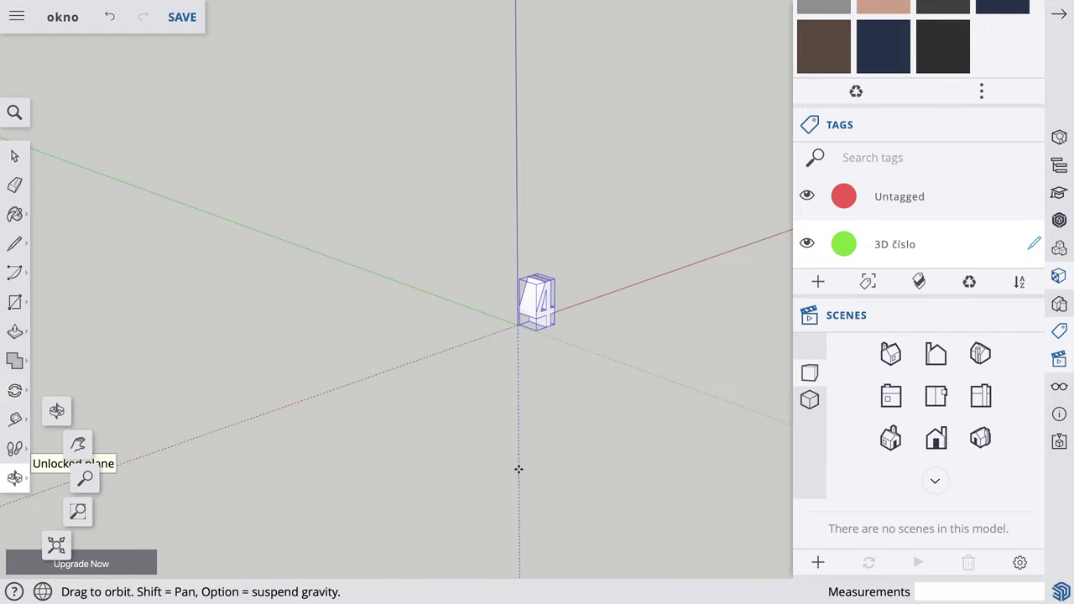
mouse_move(576, 469)
mouse_down()
mouse_move(299, 445)
mouse_move(69, 398)
mouse_move(115, 414)
mouse_up()
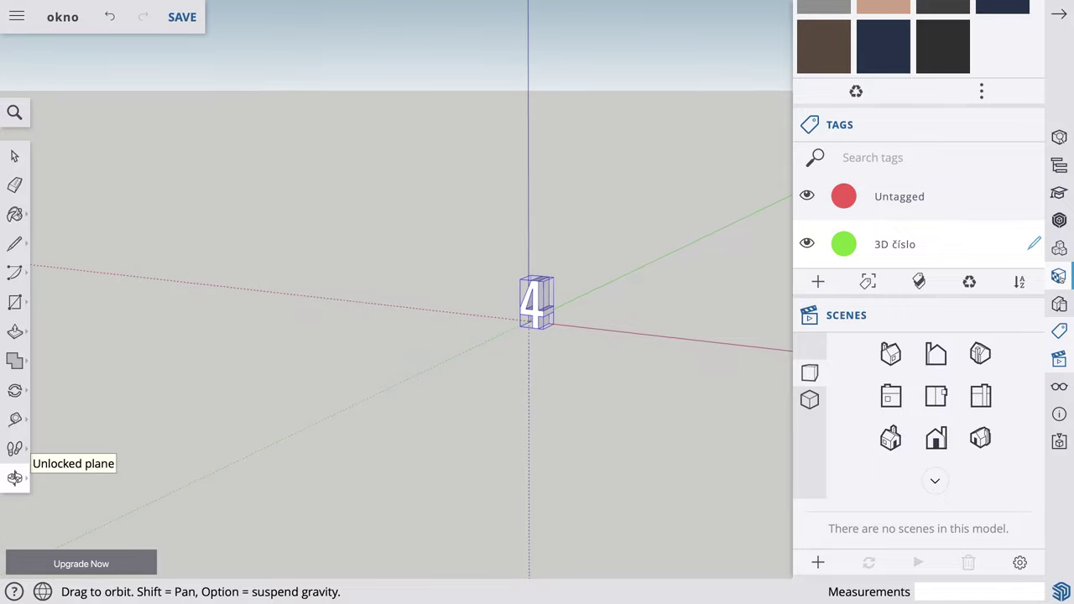
Paint the number 4 with the tan Carpet Loop Pattern material from the carpet and fabrics category.
click(1055, 275)
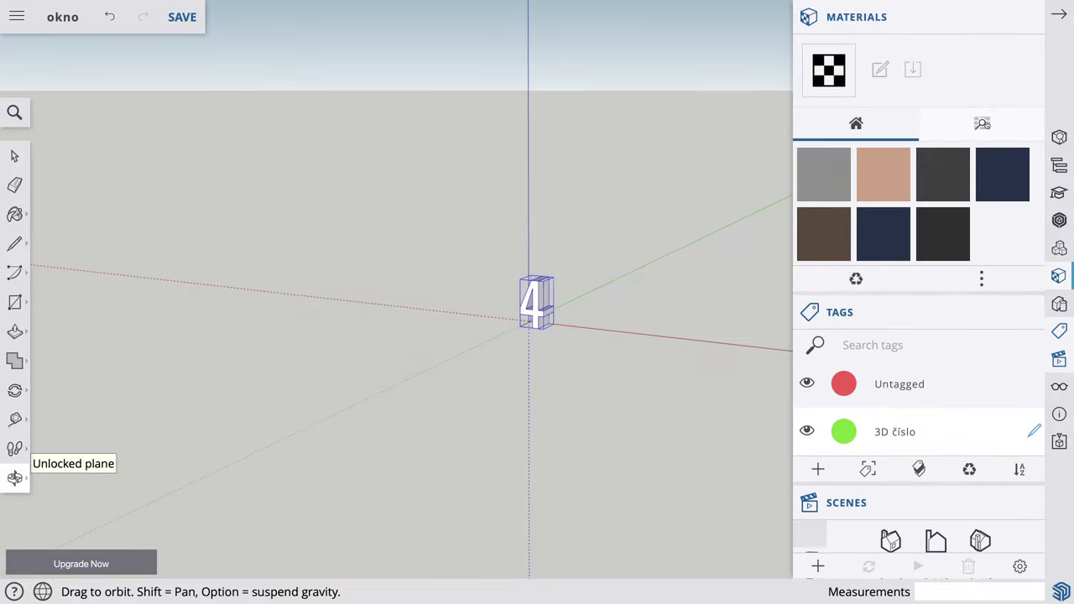
click(982, 123)
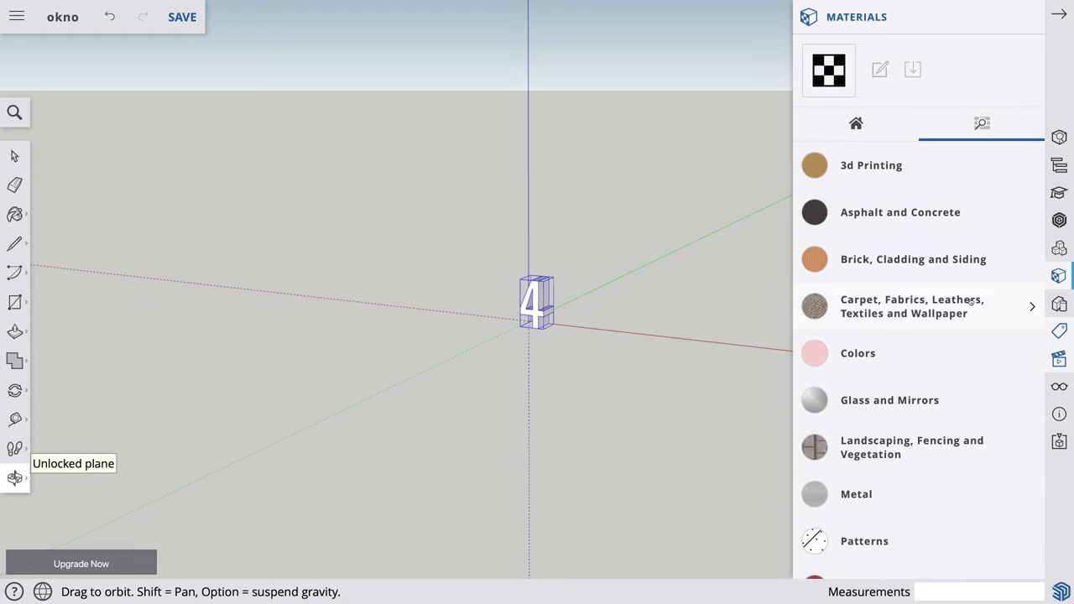
click(900, 307)
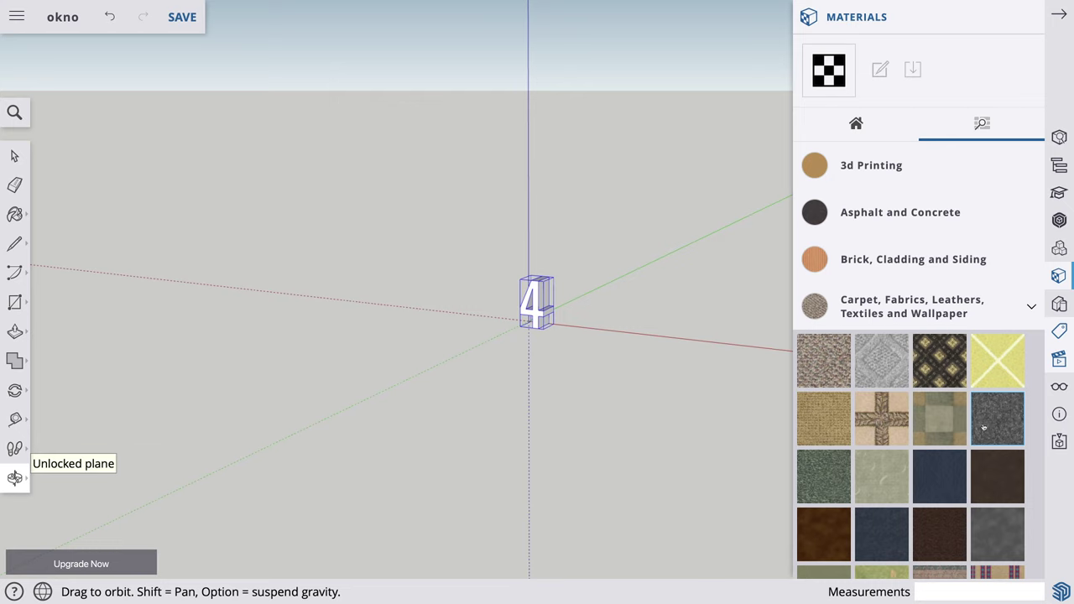
scroll(983, 428, down, 3)
scroll(983, 428, up, 1)
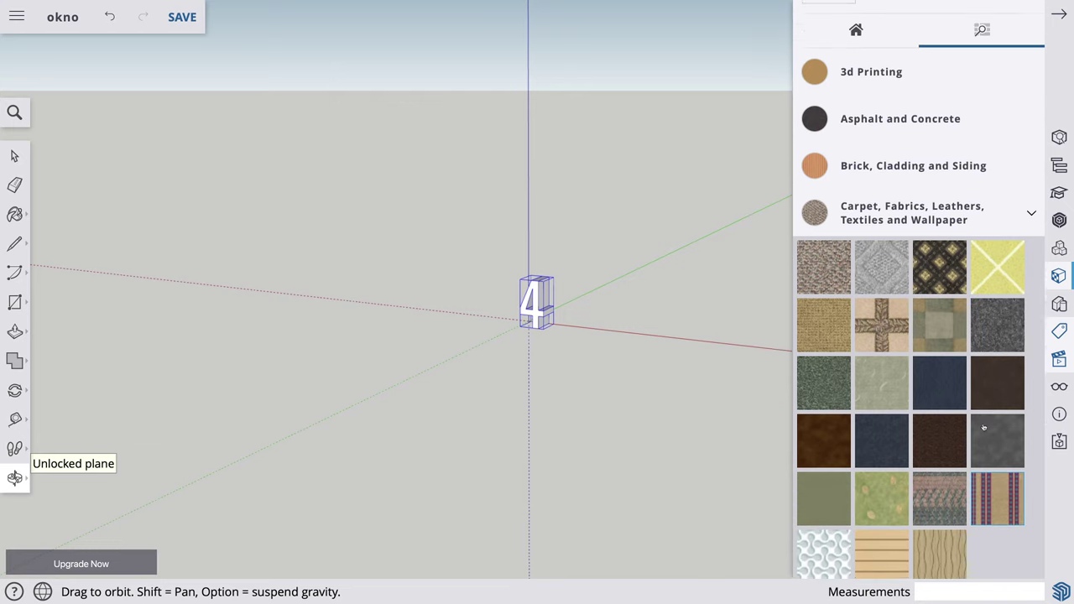
scroll(983, 427, up, 2)
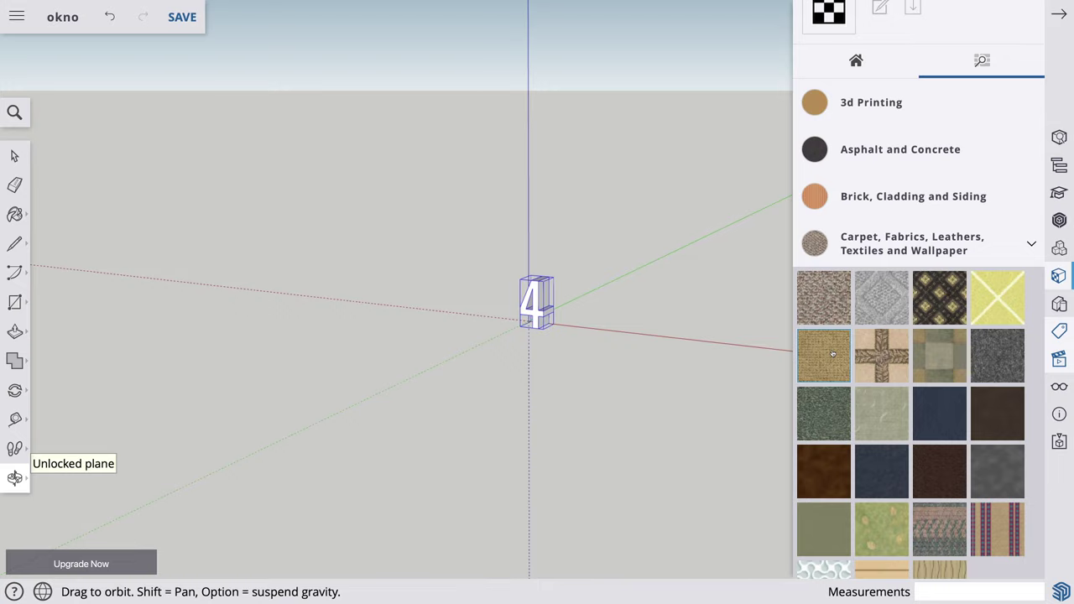
click(832, 354)
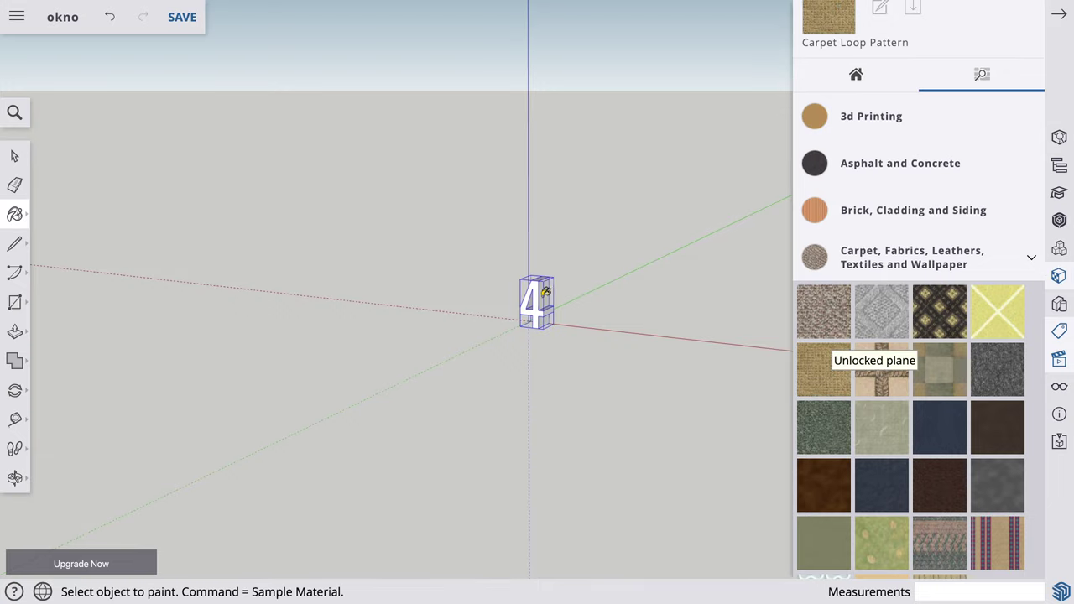
click(538, 289)
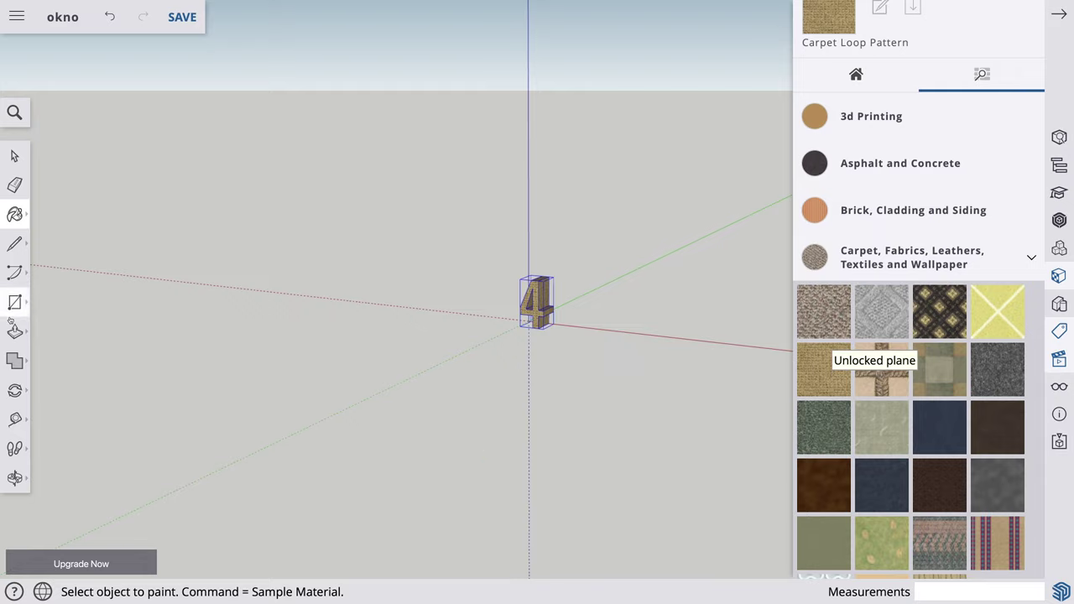
click(15, 476)
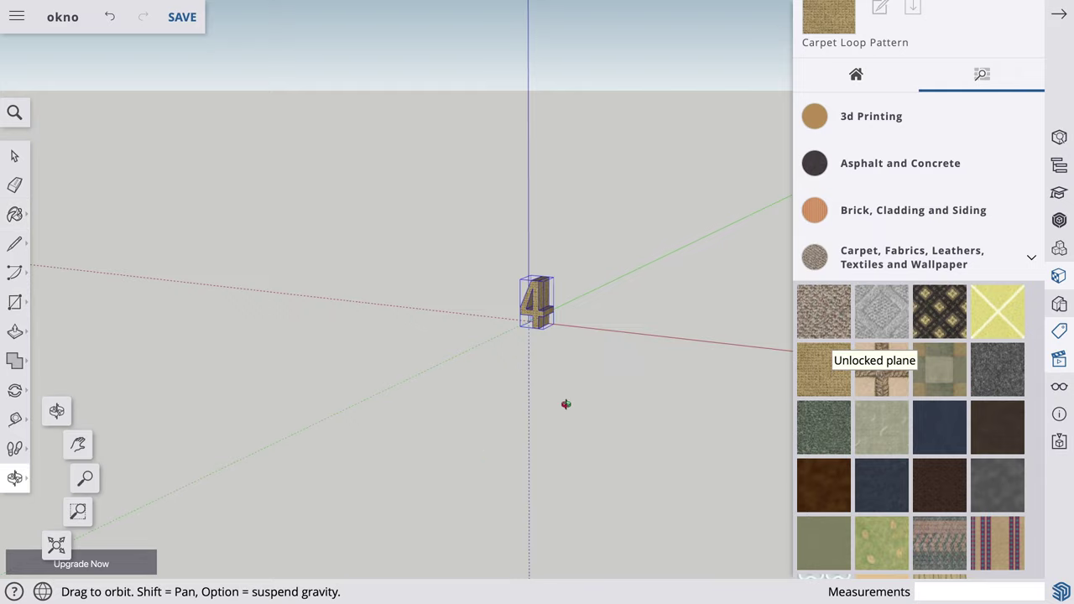
mouse_move(566, 403)
mouse_down()
mouse_move(663, 391)
mouse_move(561, 434)
mouse_up()
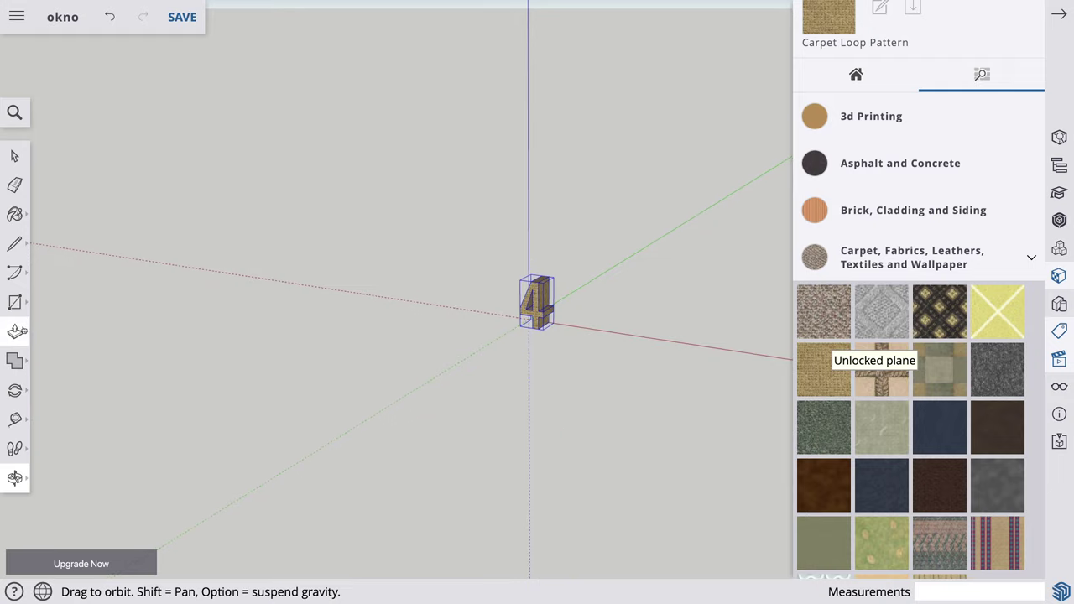
Move the number 4 1890 mm along the green axis.
click(15, 391)
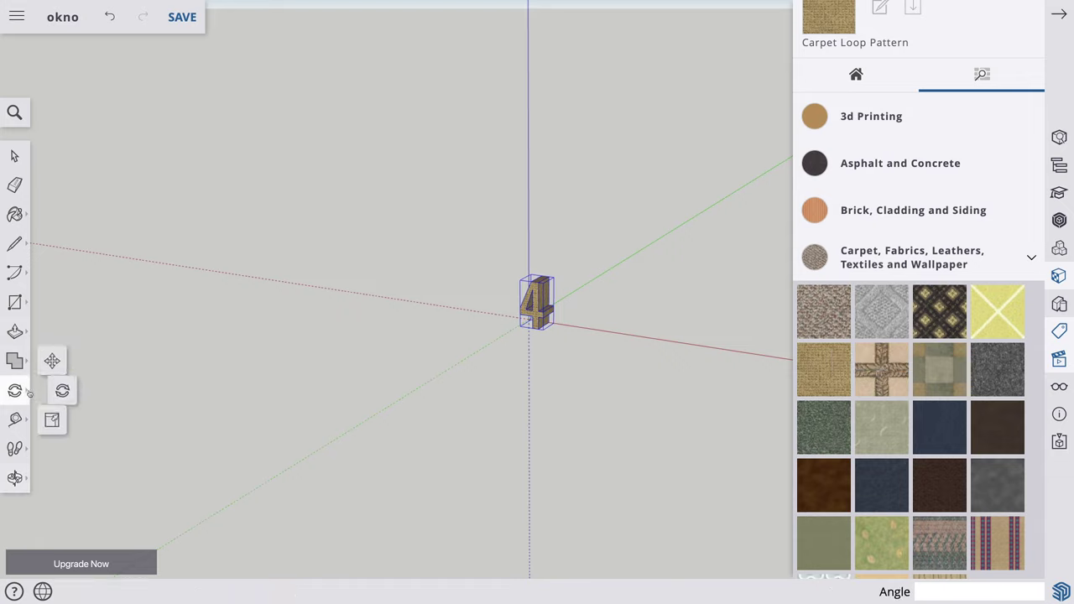
click(56, 357)
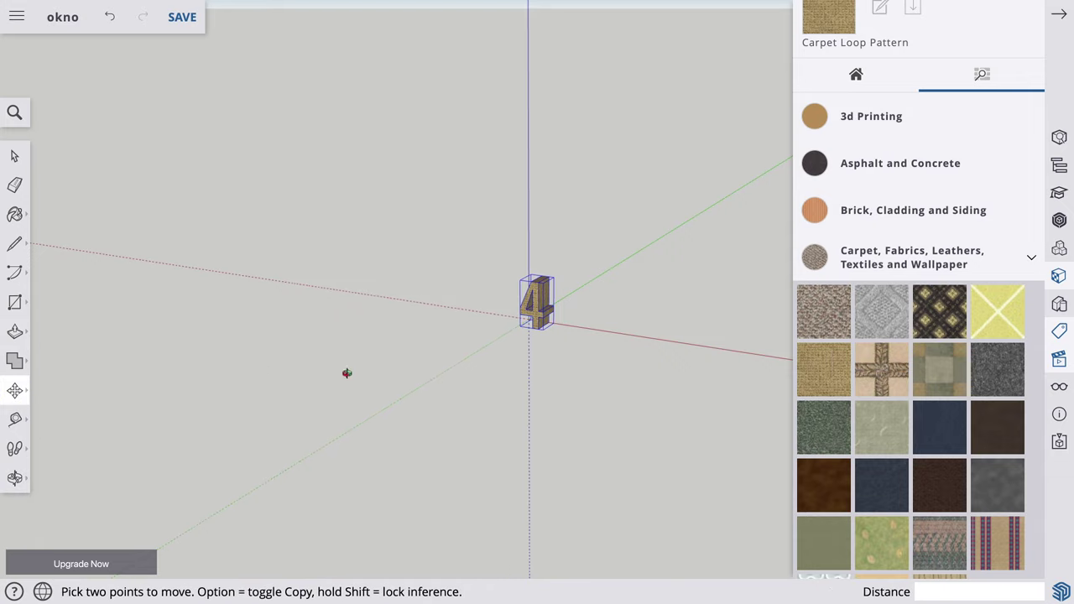
click(538, 323)
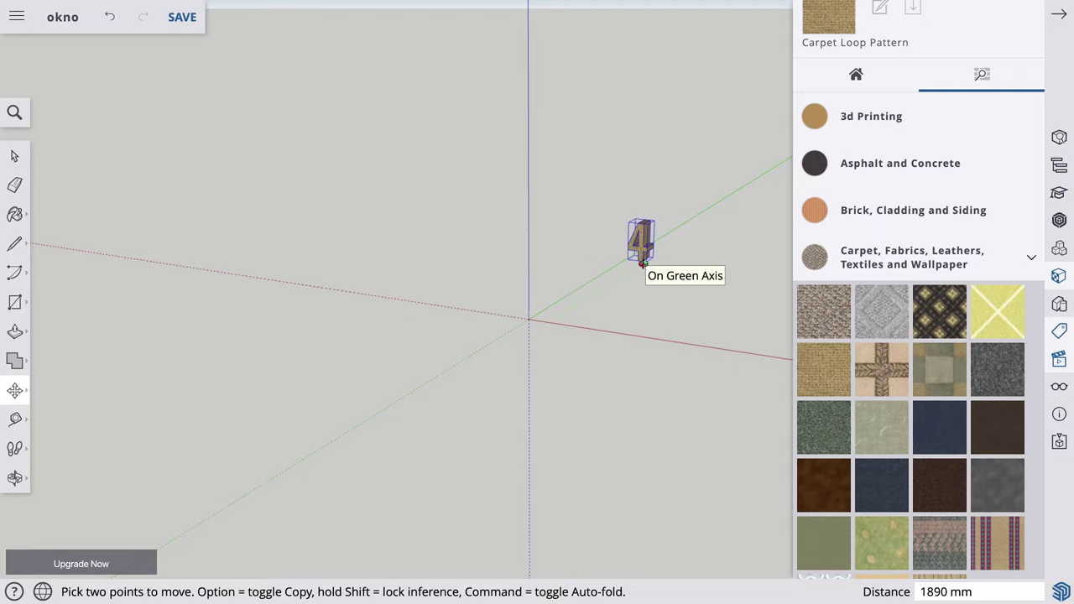
click(637, 264)
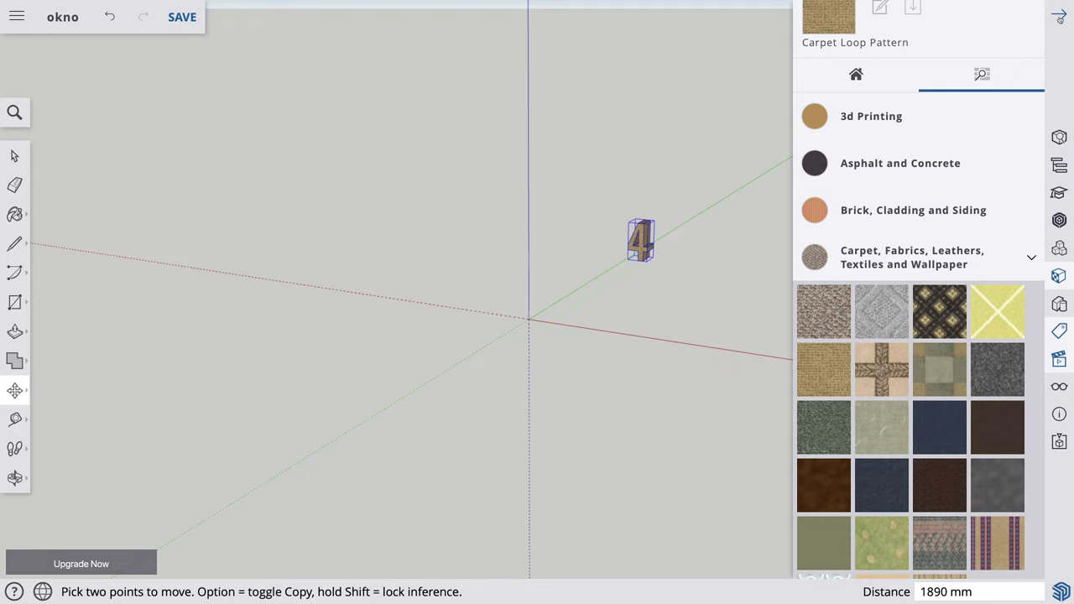
Add a tag named 'okno' and make it the active tag, leaving '3D číslo' visible.
click(1059, 16)
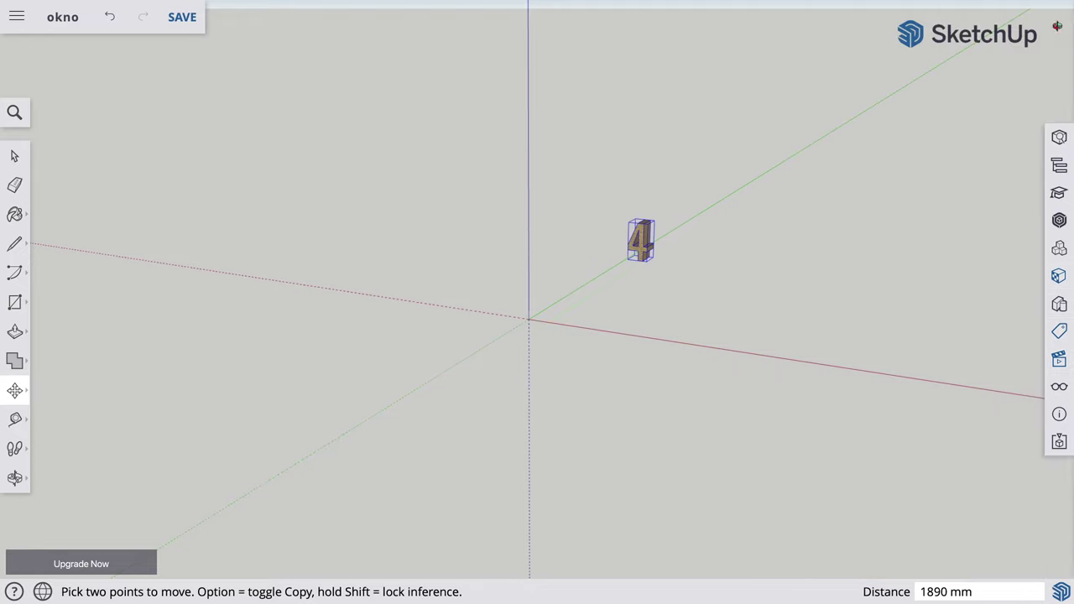
click(1059, 331)
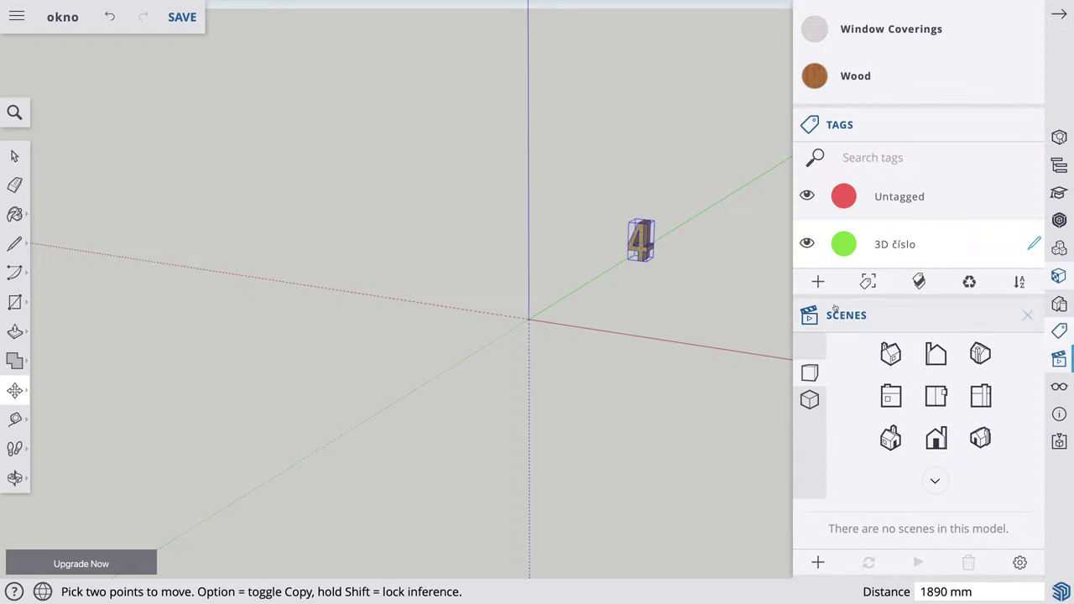
click(817, 281)
double_click(897, 294)
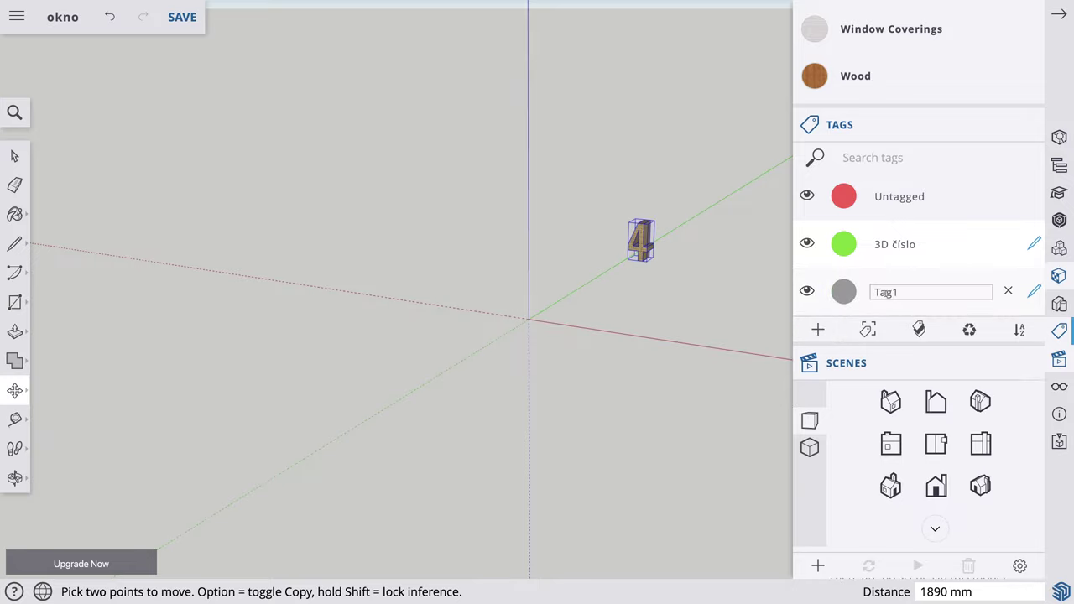
text(p)
text(okno)
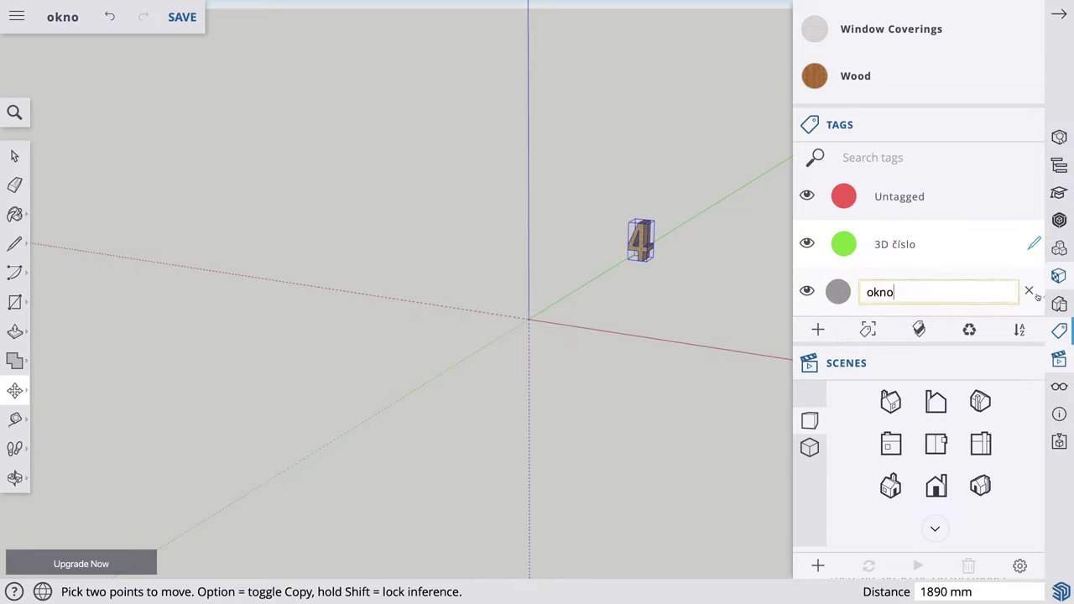
key(Return)
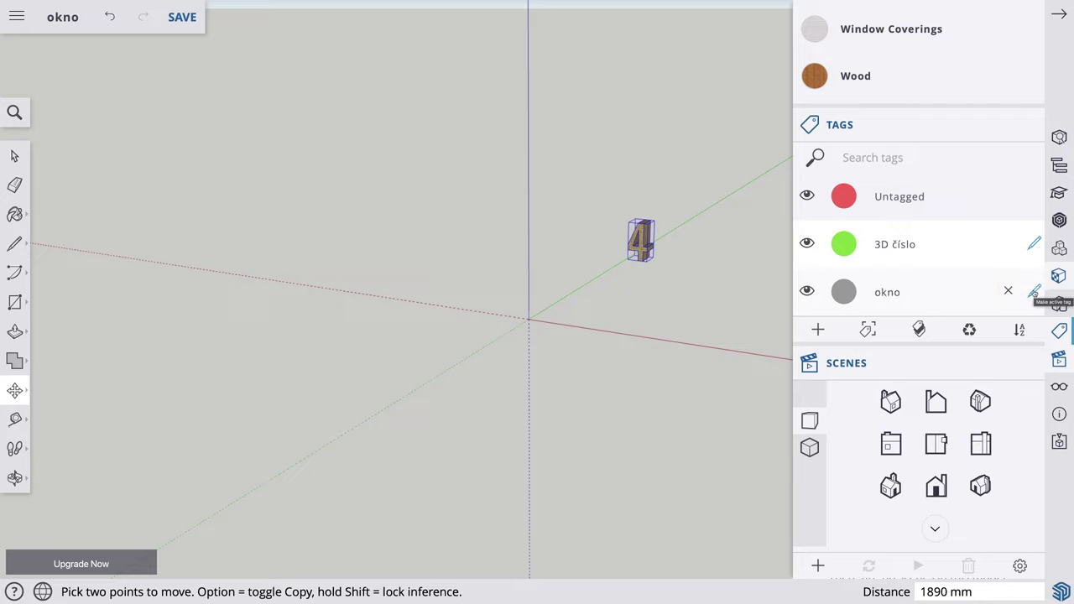
click(1033, 291)
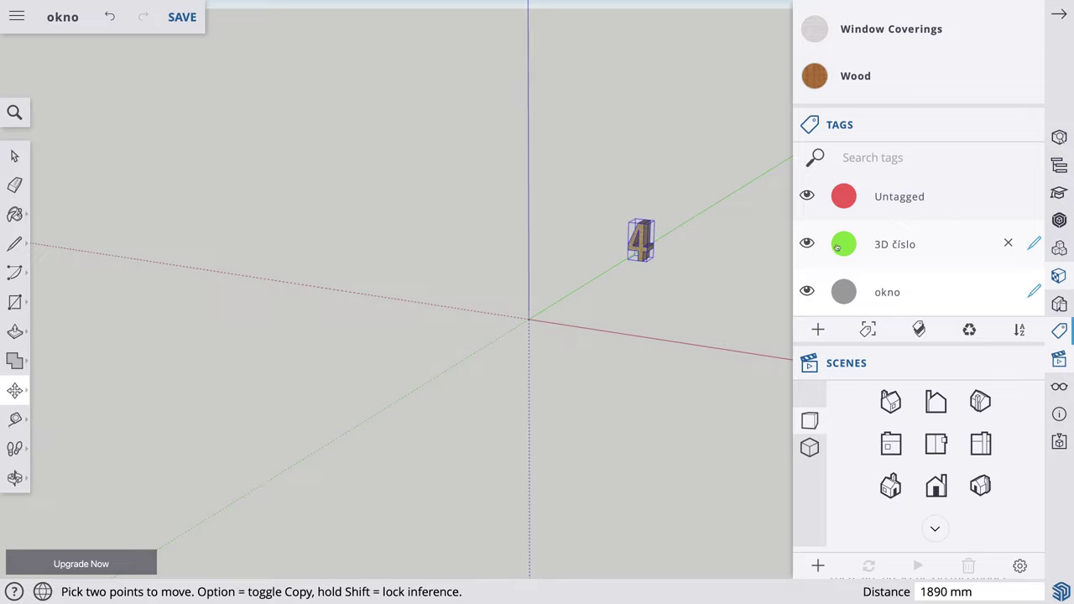
click(807, 243)
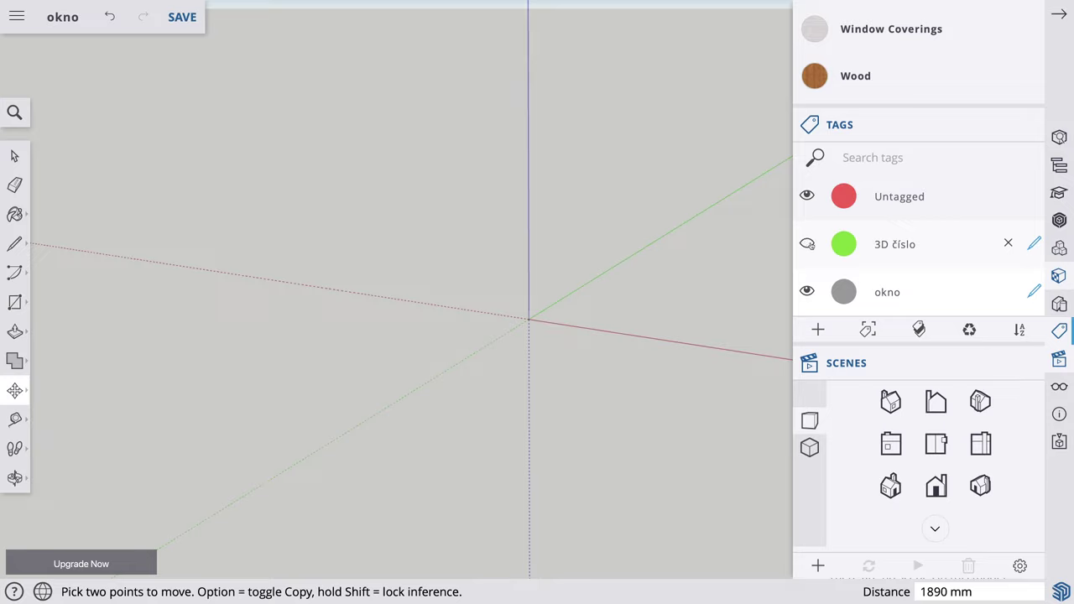
click(807, 243)
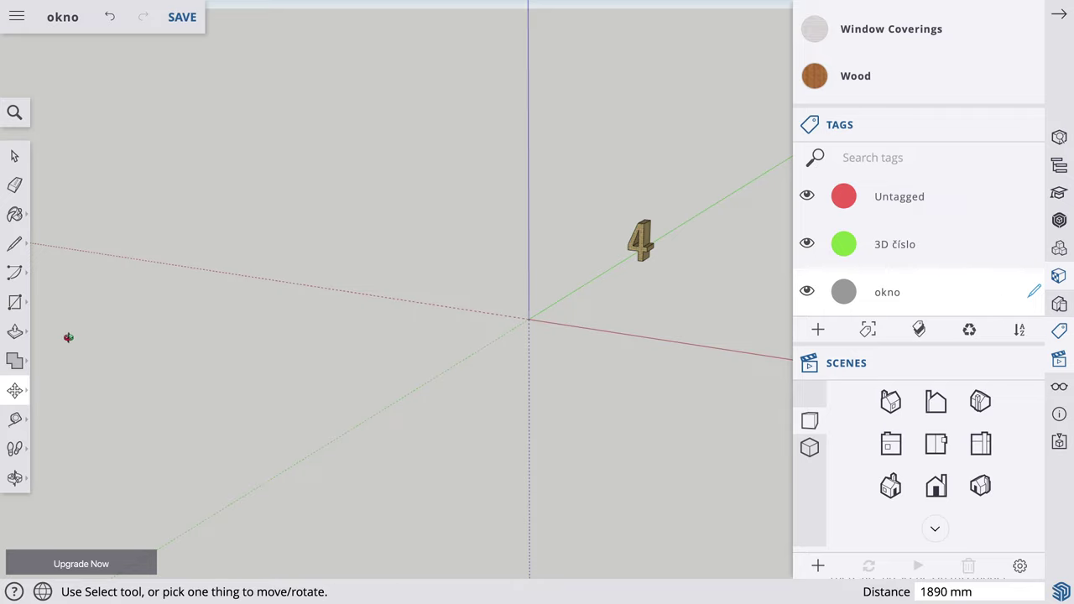
Switch to the preset Front view and close the tags and scenes panels.
click(936, 489)
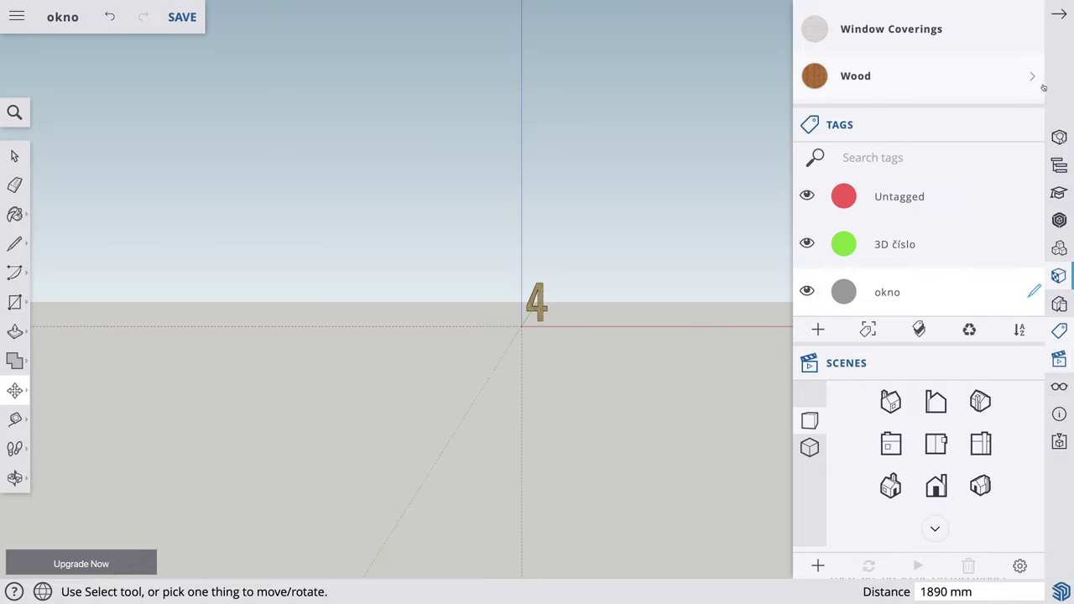
click(605, 178)
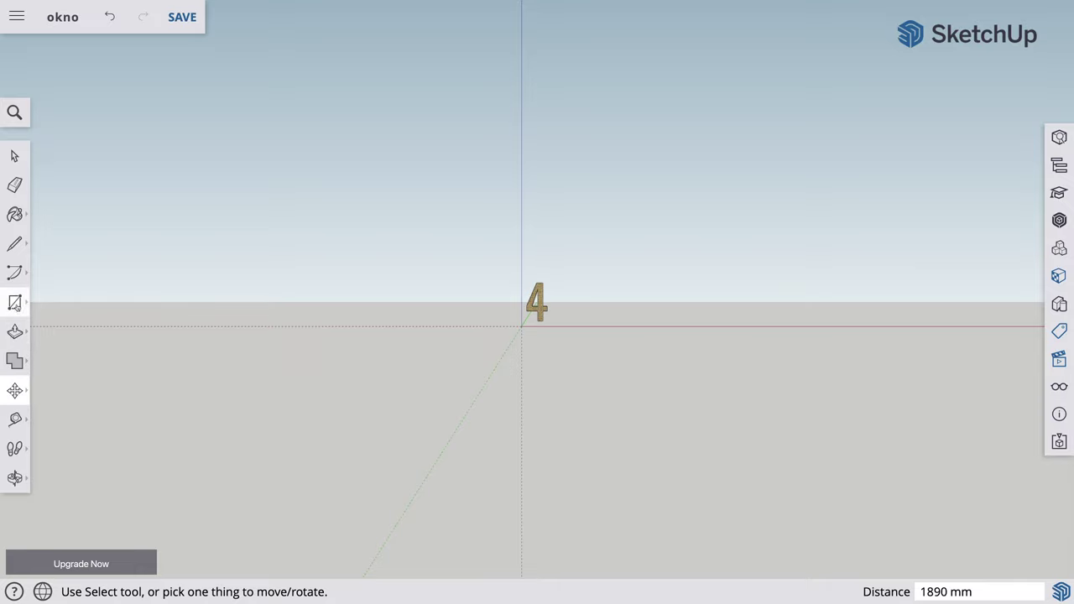
click(18, 307)
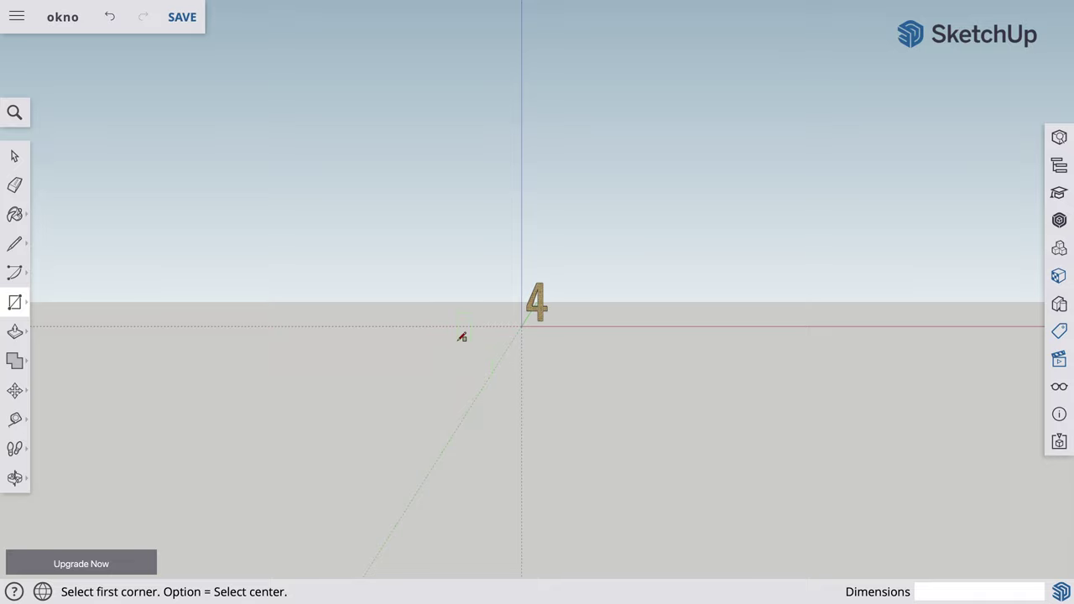
Draw an upright 1567 mm by 942 mm rectangle starting at the origin.
click(521, 326)
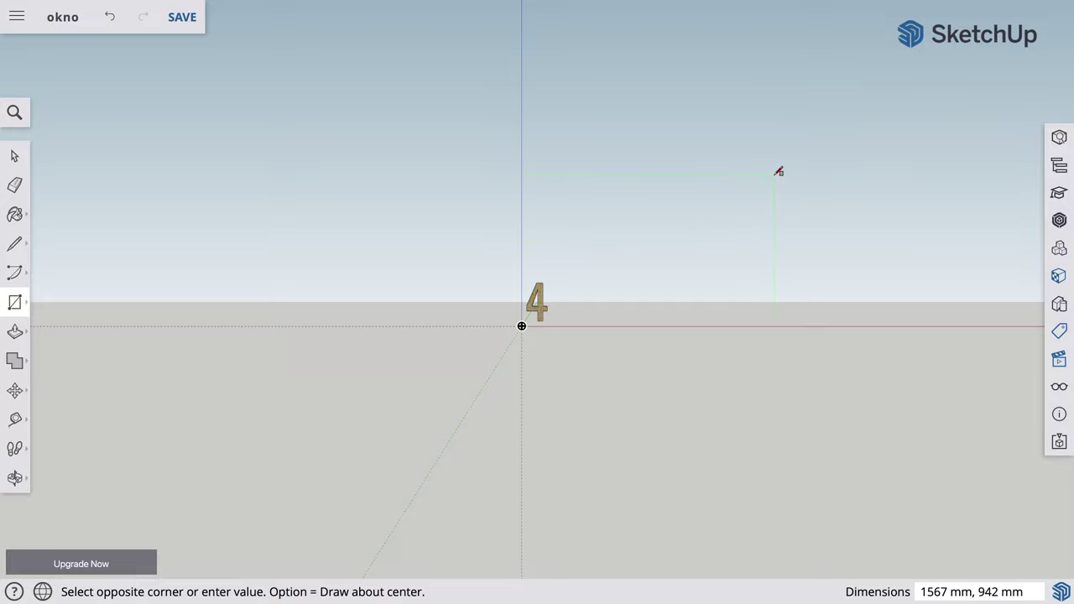
click(774, 175)
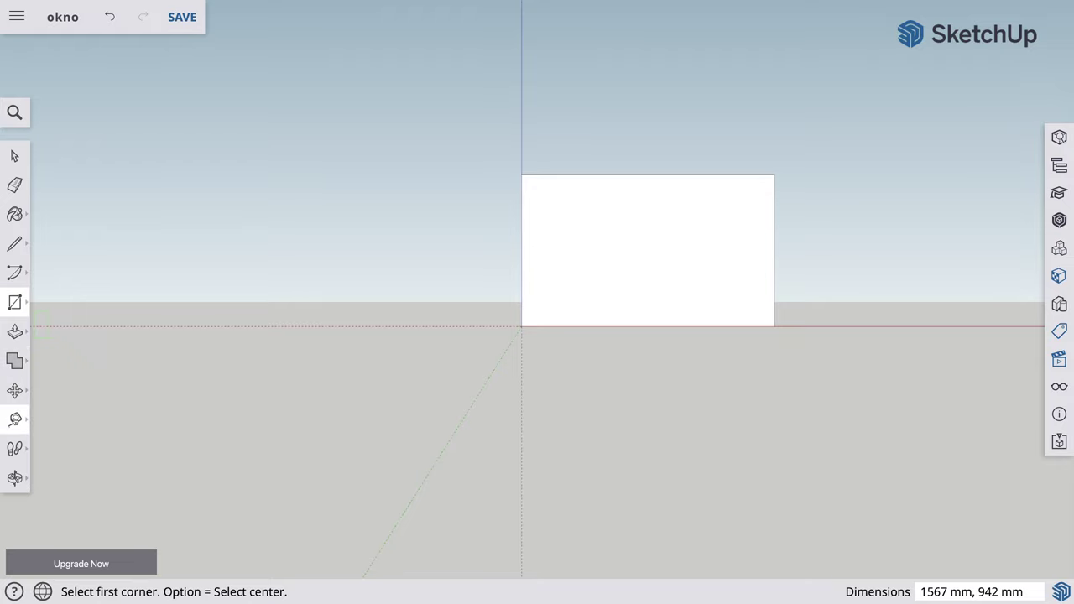
click(14, 419)
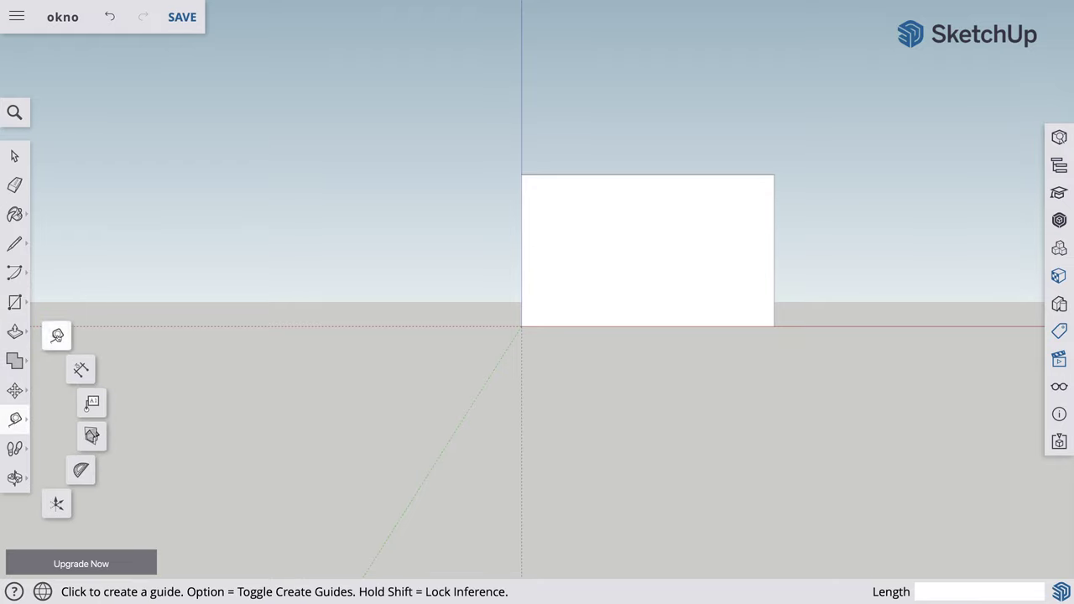
Place a vertical guide about 127 mm in from the rectangle's left edge.
click(58, 335)
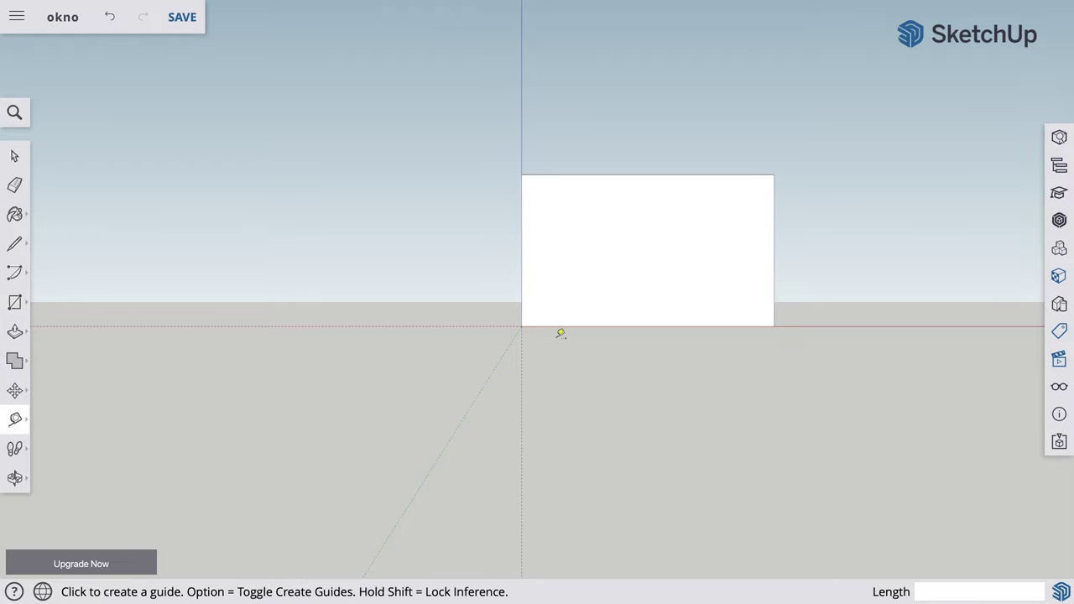
click(523, 252)
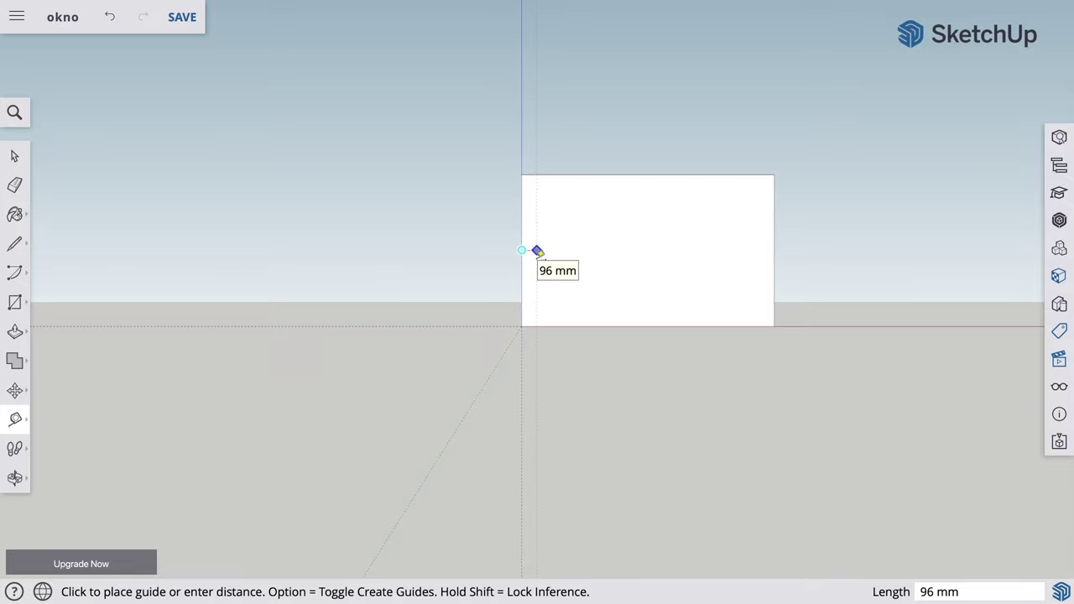
key(Escape)
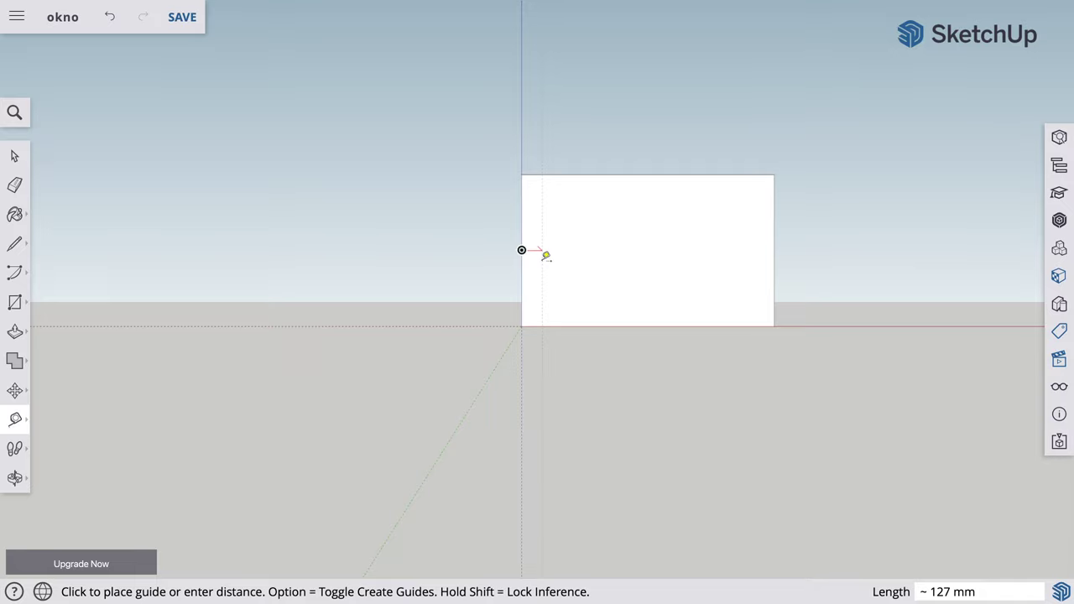
click(521, 250)
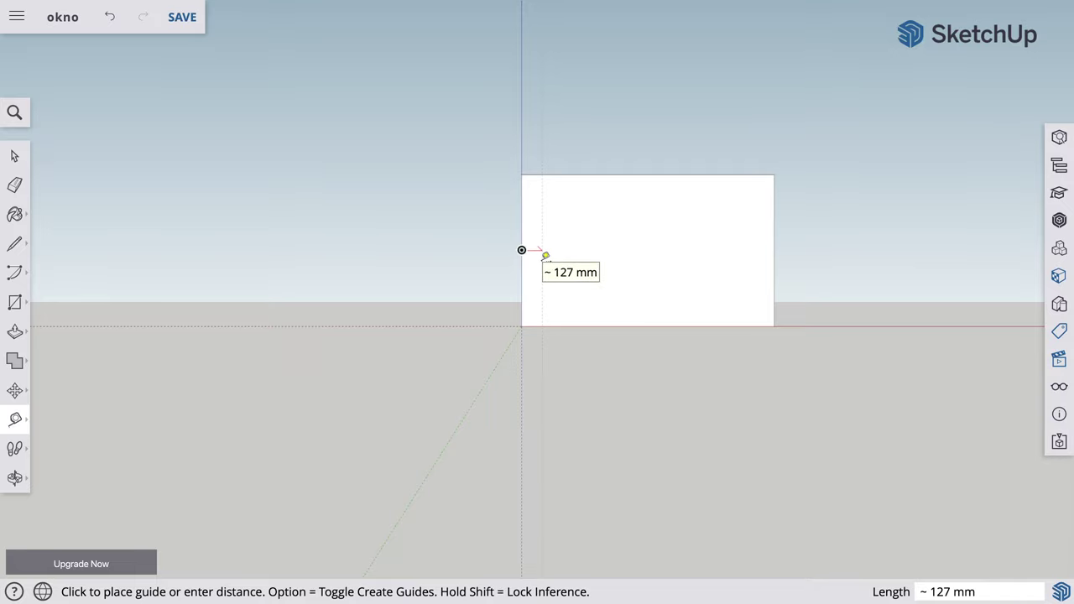
click(542, 255)
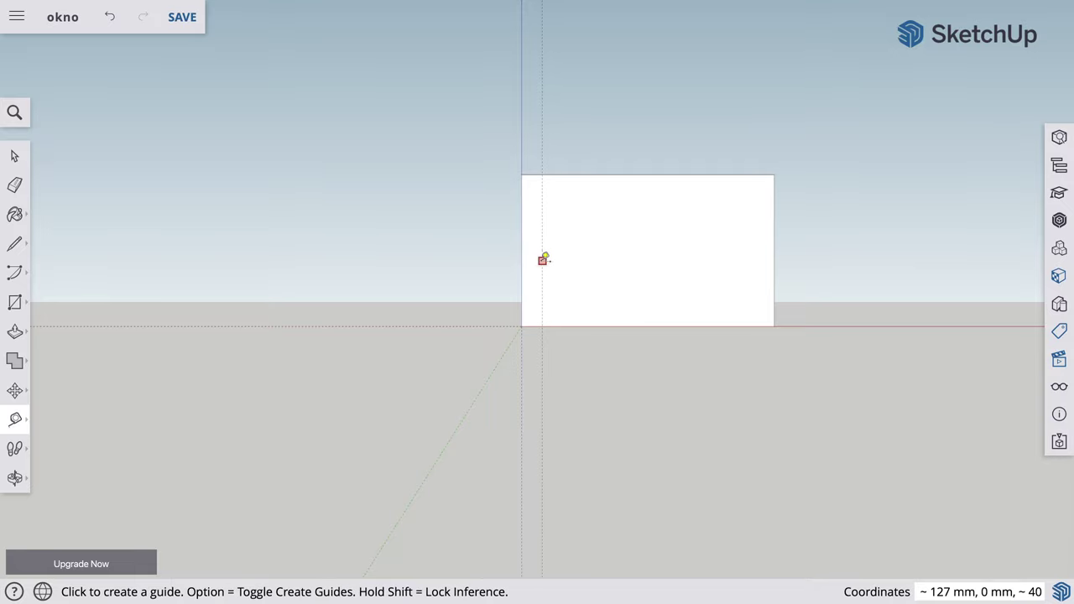
Add a matching vertical guide inside the right edge, entering 12 as the offset.
click(772, 250)
text(220)
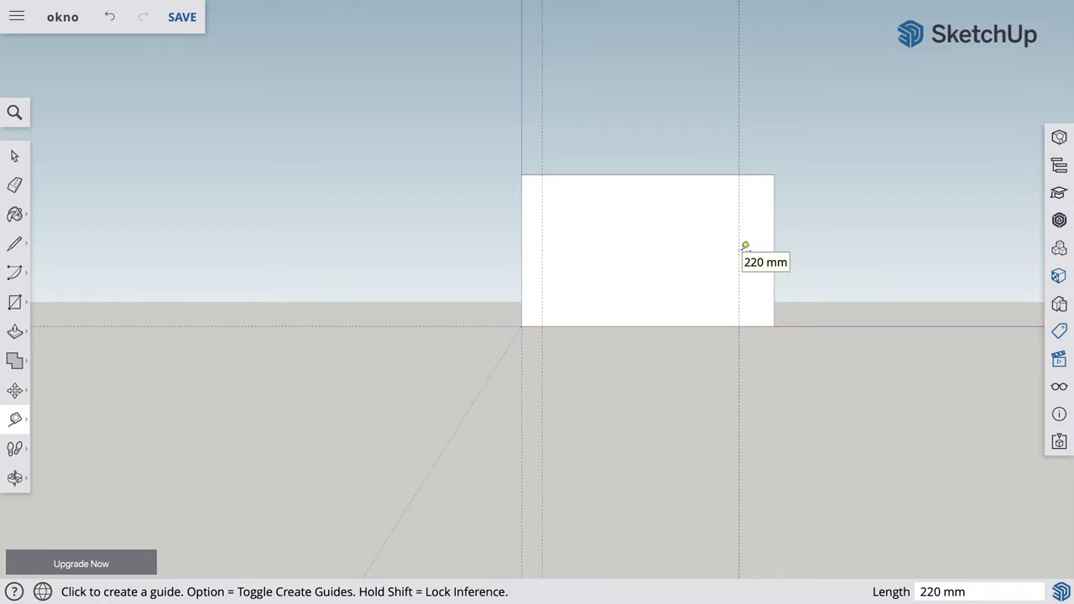
click(745, 246)
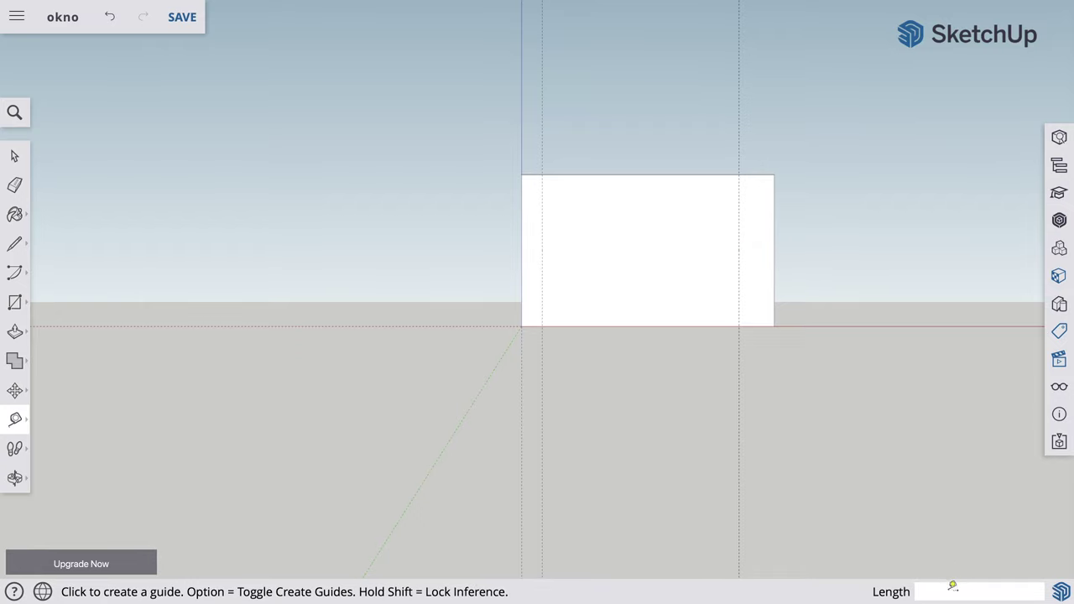
text(1)
text(2)
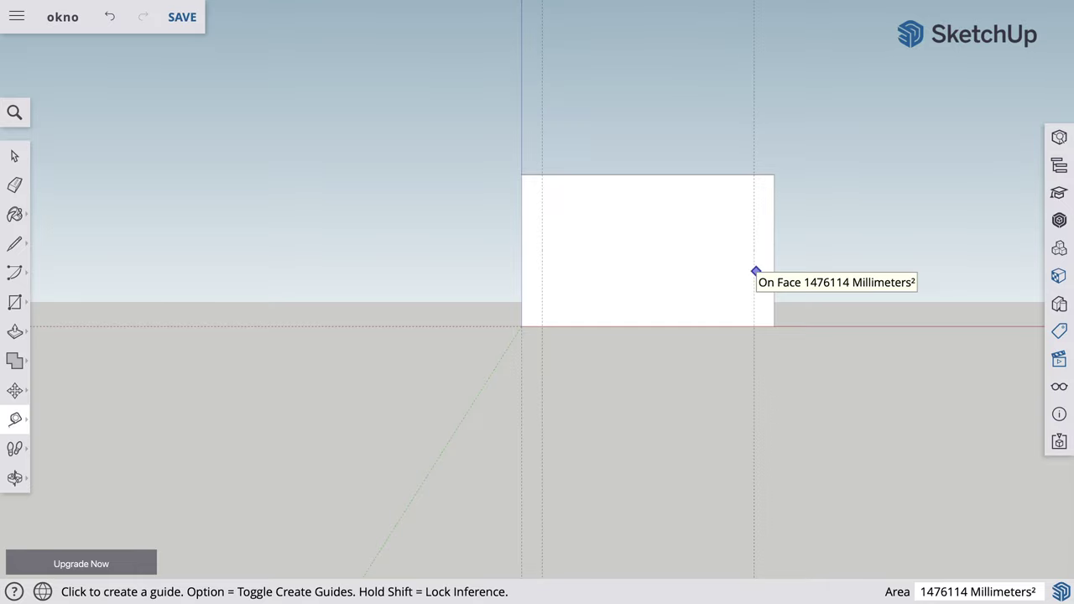
Place horizontal guides 127 mm below the top edge and 127 mm above the bottom edge.
click(650, 172)
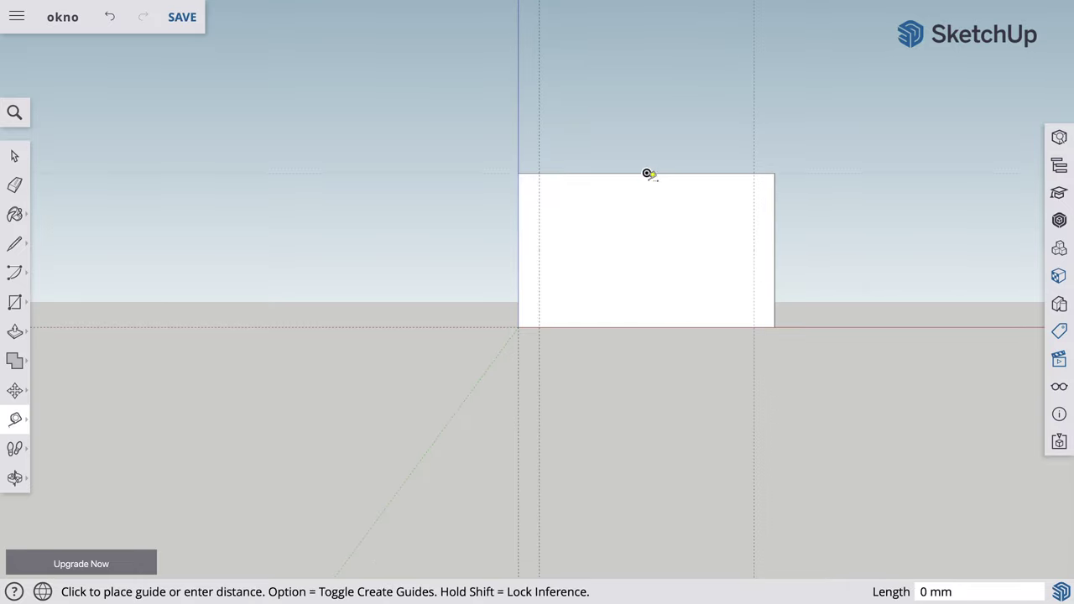
text(127)
key(Return)
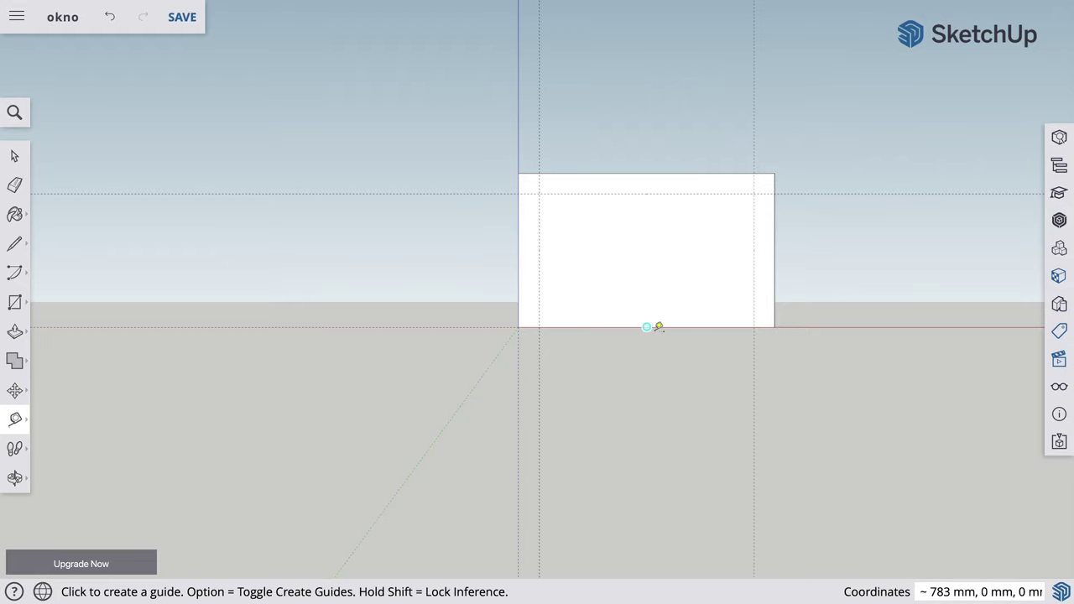
click(648, 326)
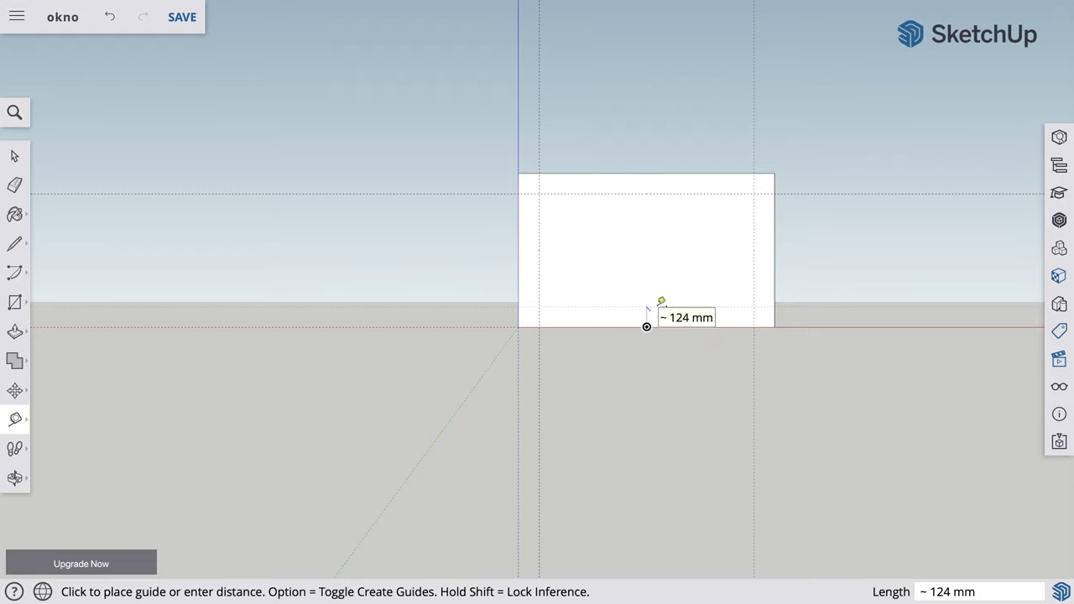
click(652, 299)
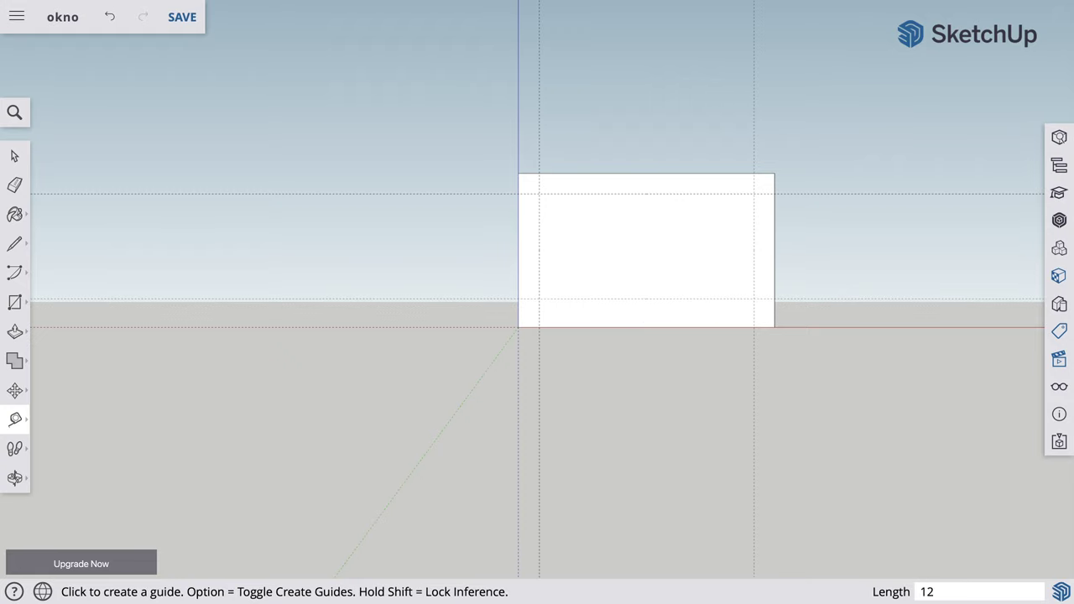
text(7)
key(Return)
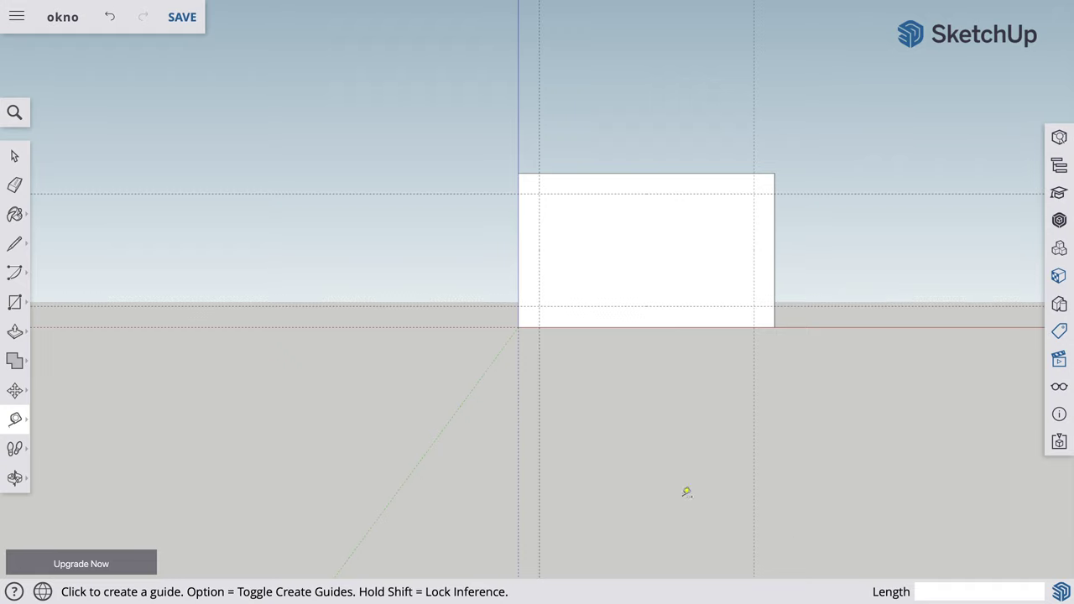
click(519, 235)
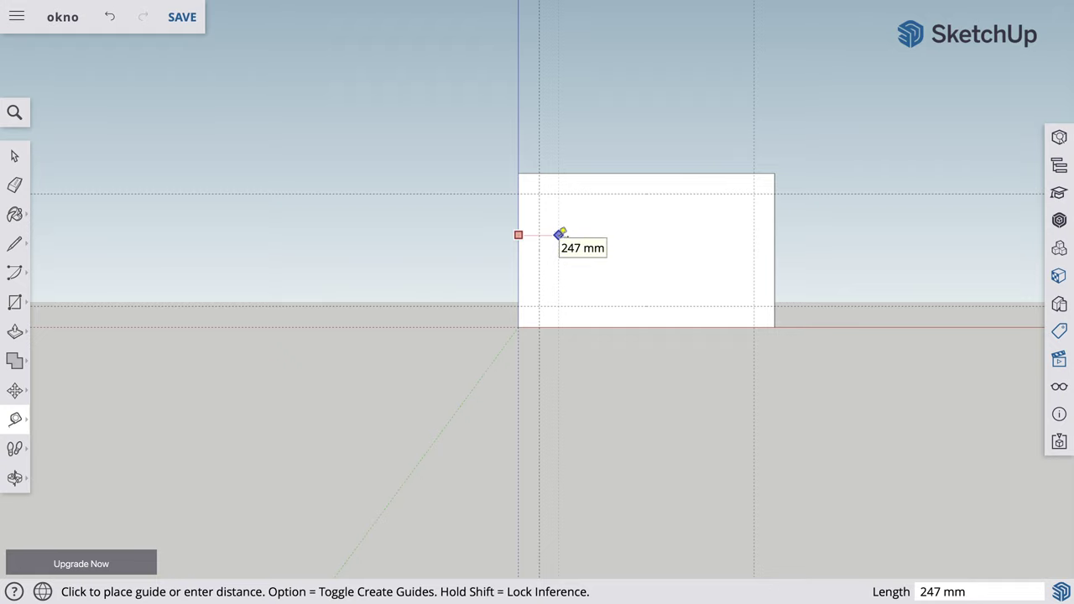
Add guides 247 mm in from the left, right, top and bottom edges.
click(559, 234)
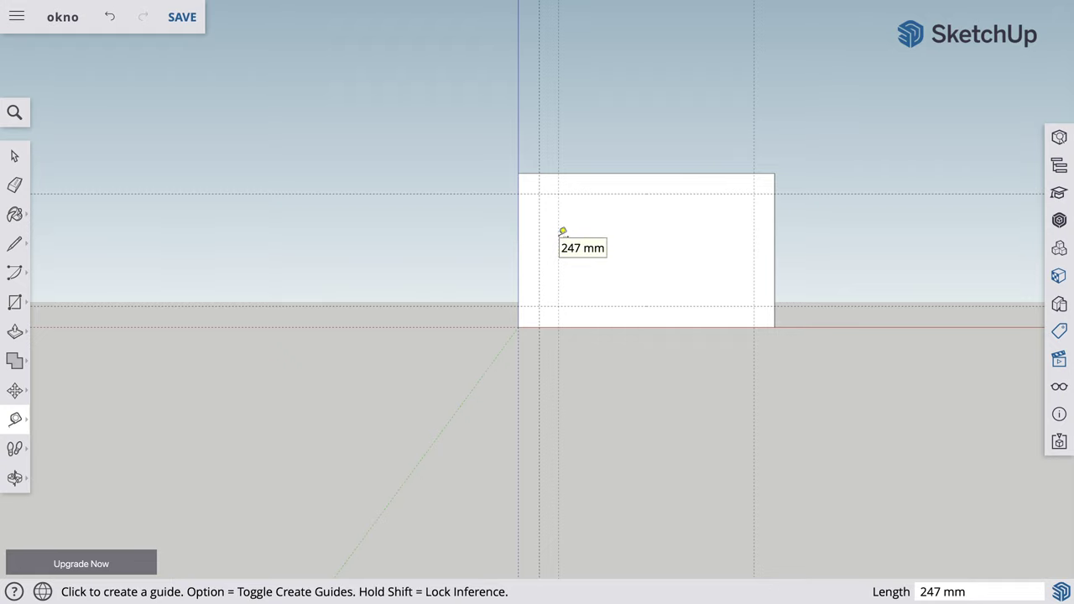
click(774, 233)
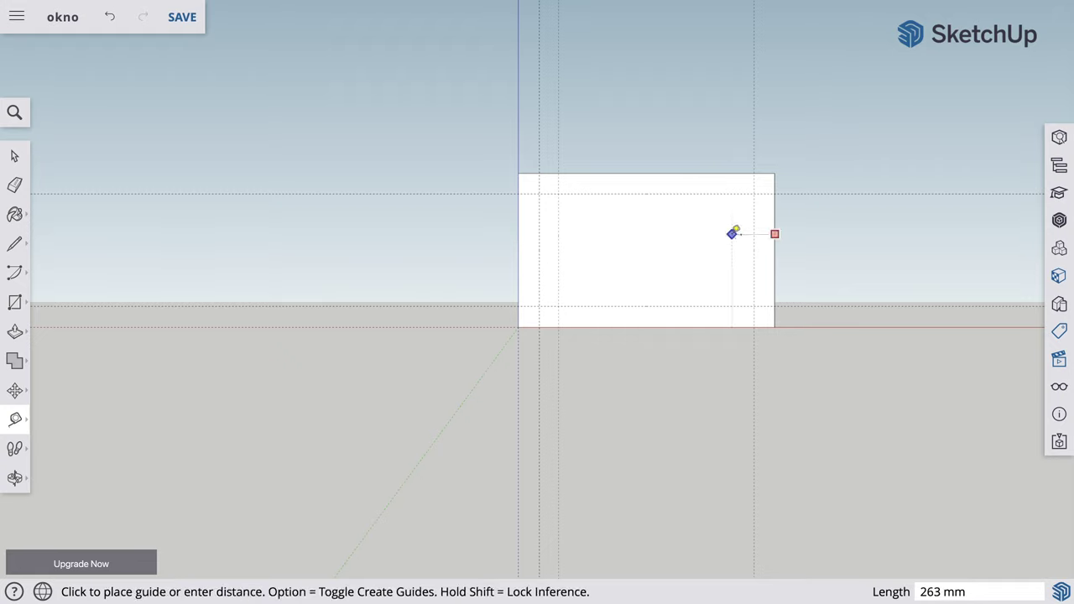
click(721, 232)
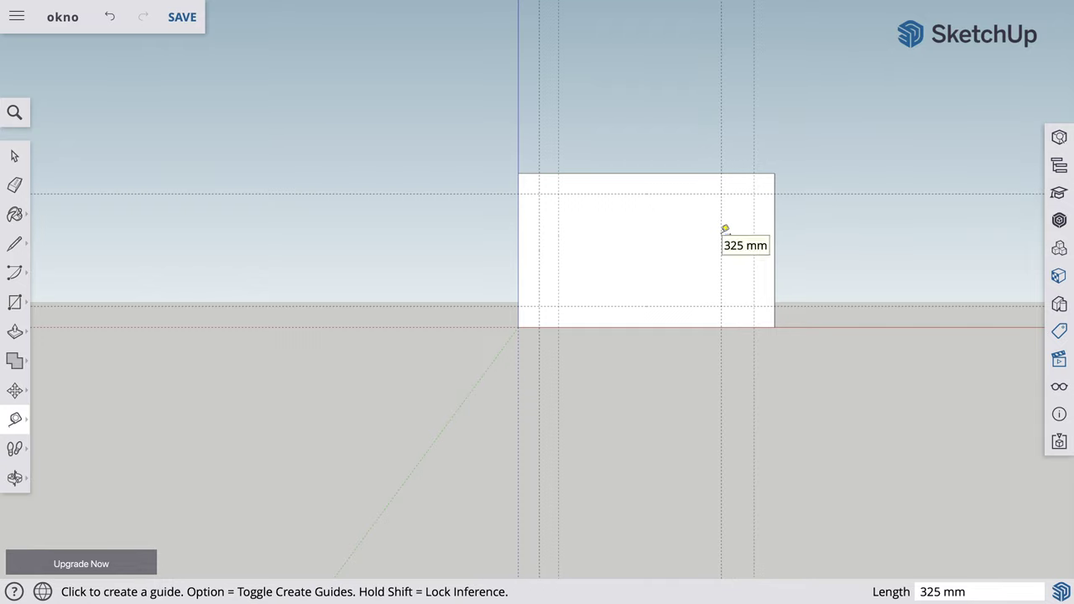
text(247)
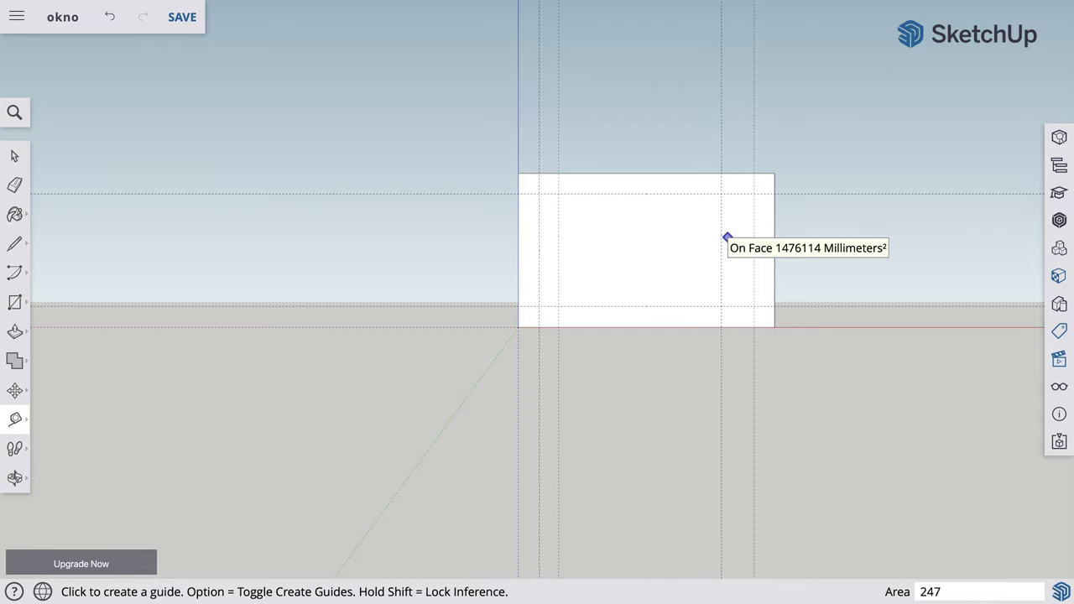
key(Return)
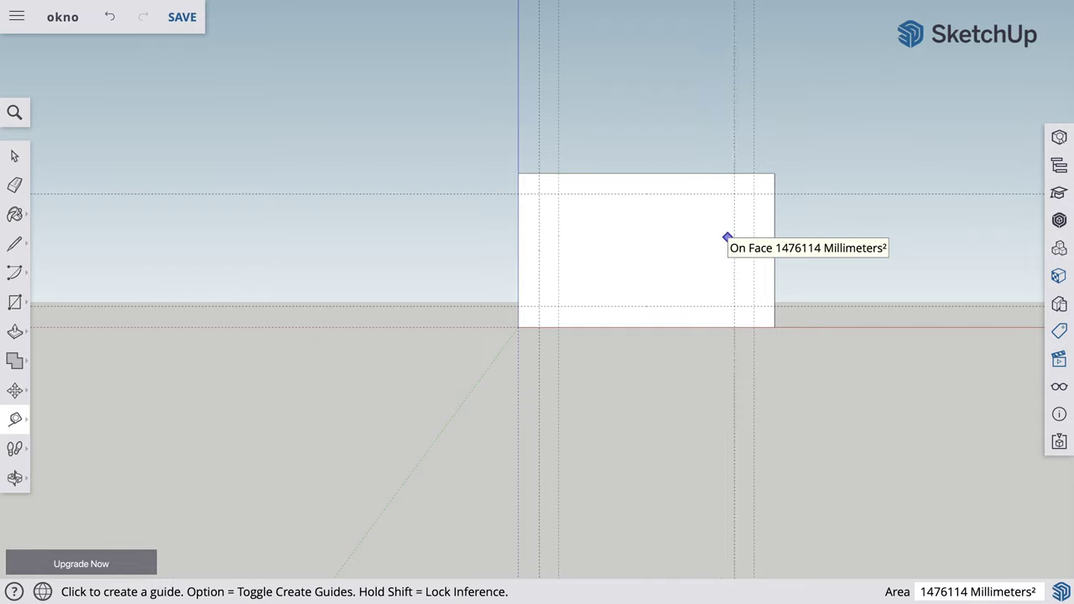
click(656, 172)
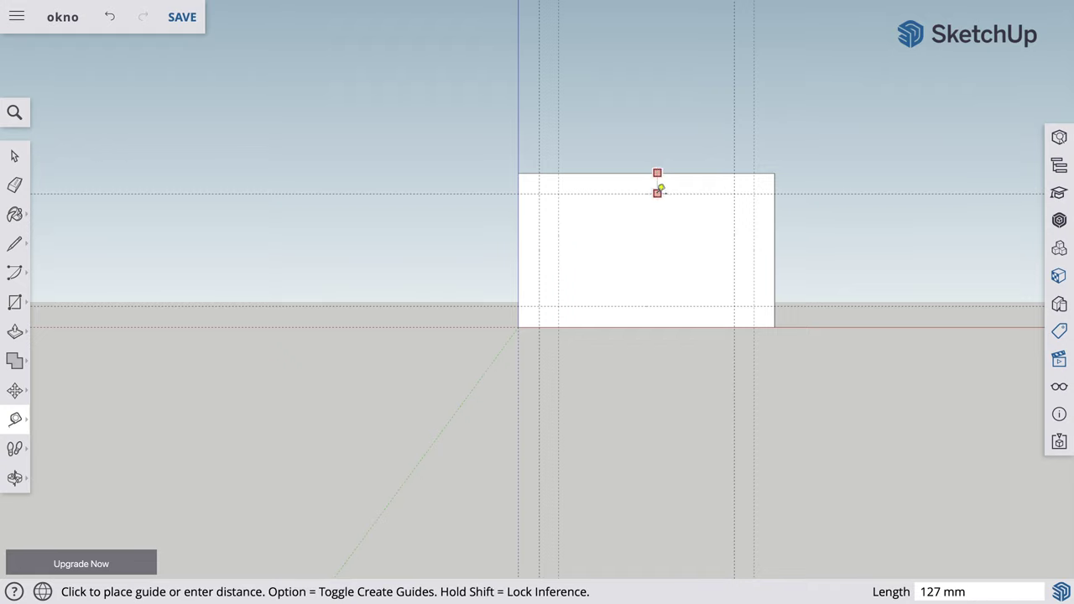
click(657, 212)
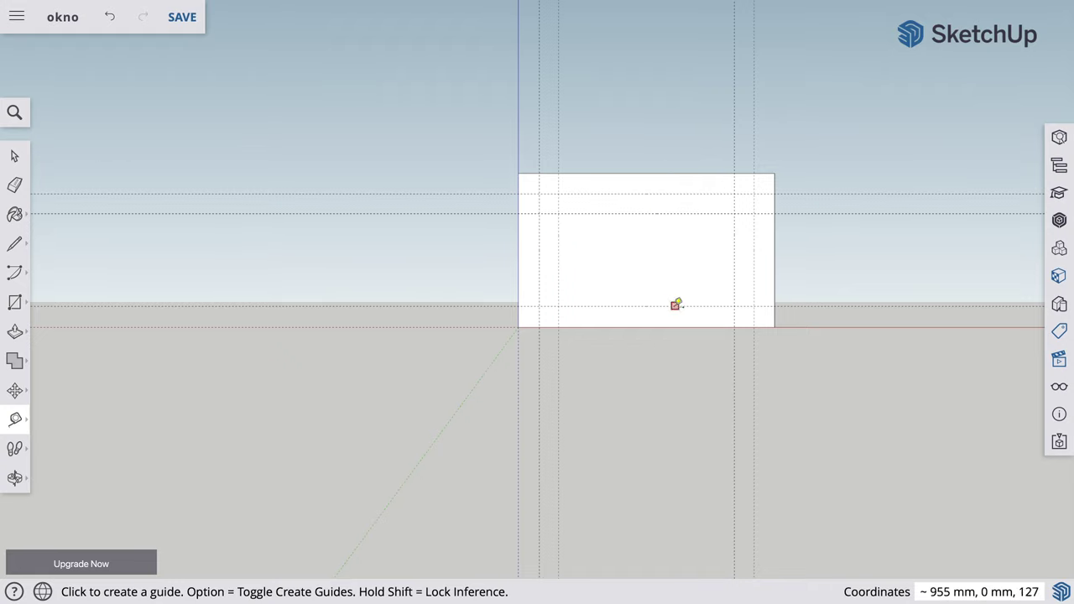
click(657, 326)
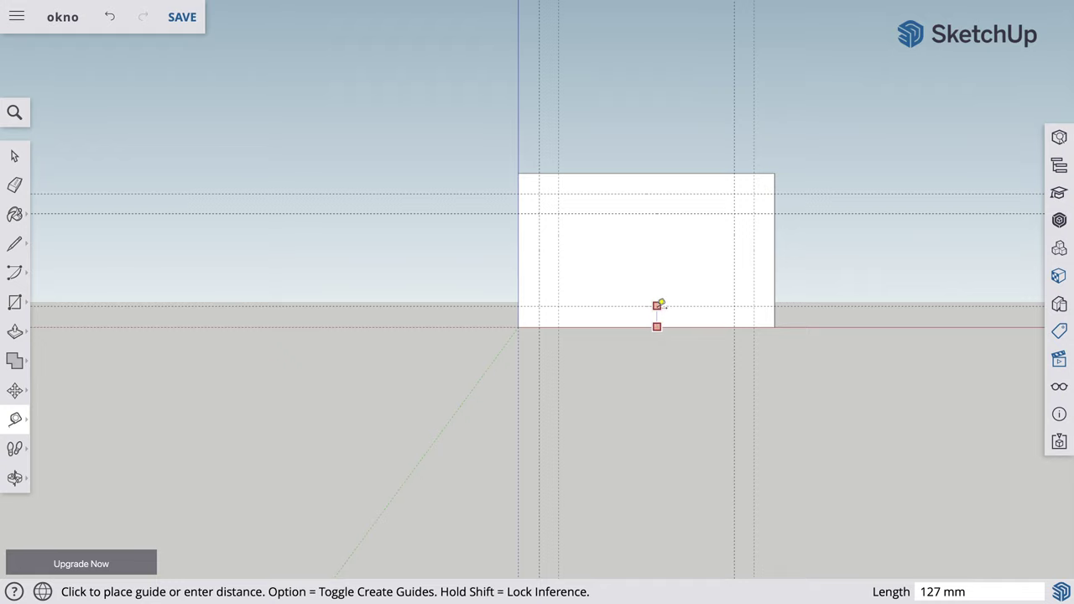
click(663, 290)
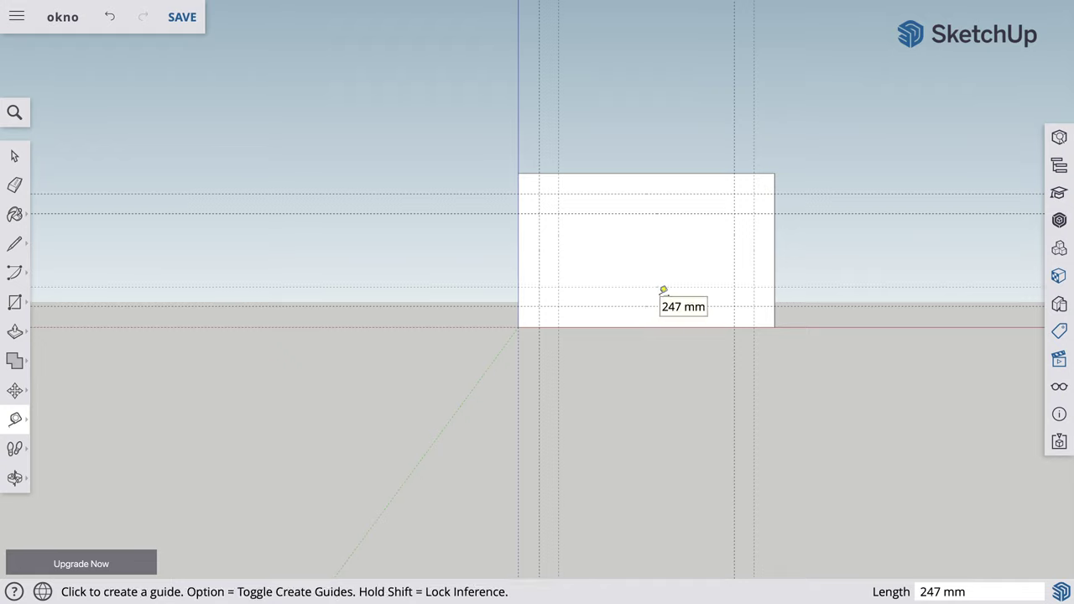
click(15, 243)
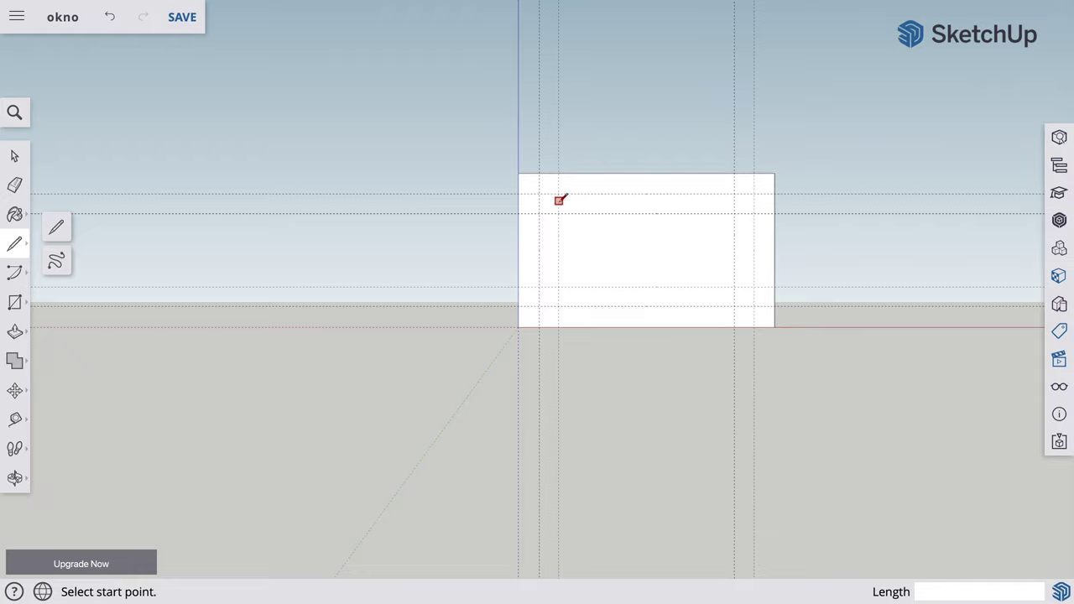
Save the model, then trace the top-left and bottom-left corner blocks along the guides.
key(ctrl+s)
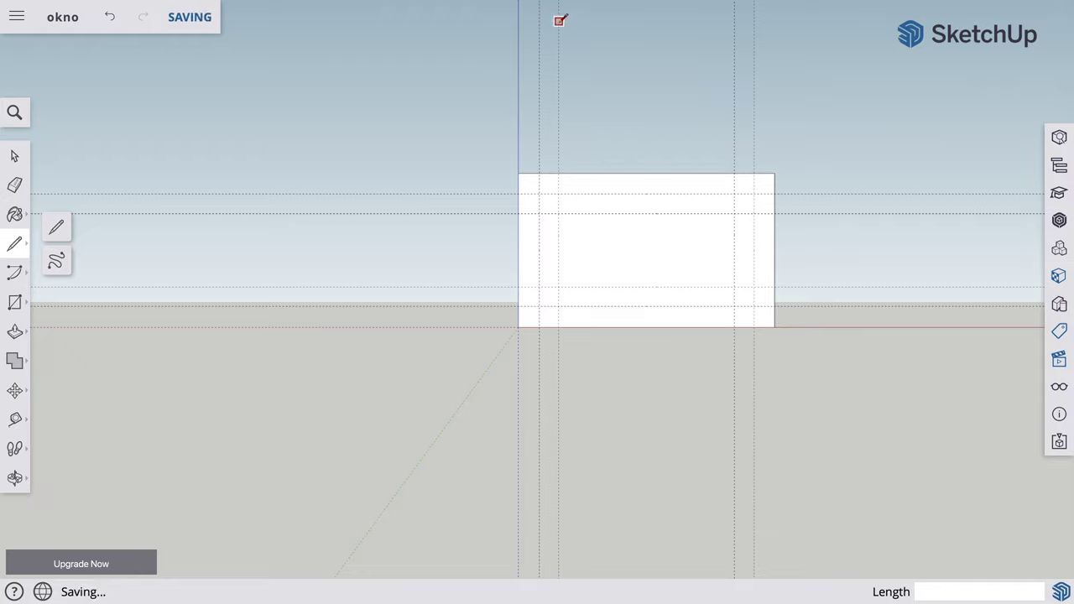
click(557, 174)
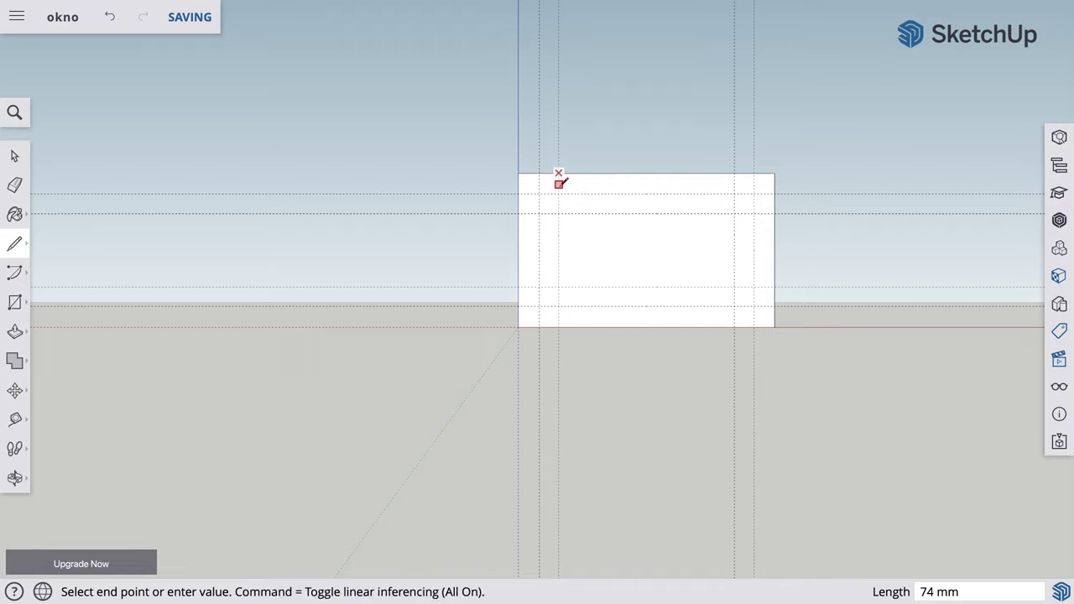
click(558, 193)
click(540, 193)
click(539, 212)
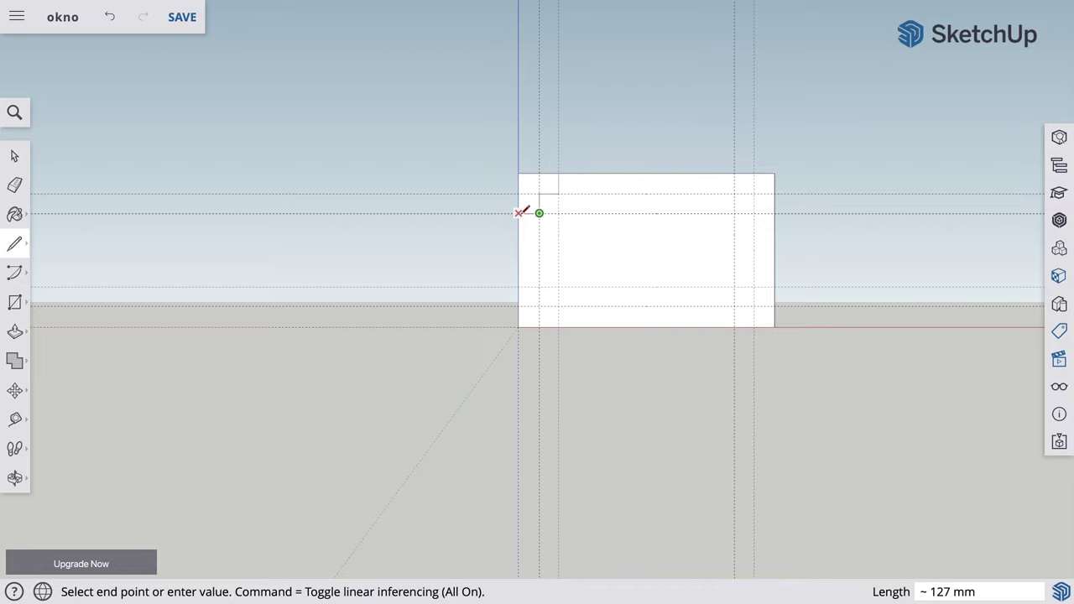
click(519, 213)
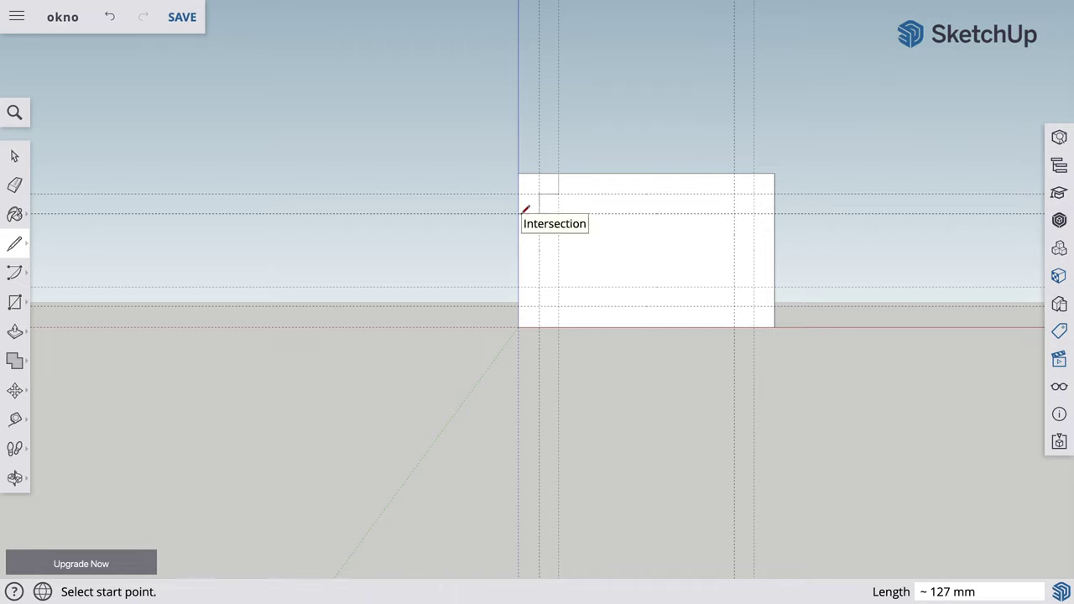
click(518, 287)
click(539, 286)
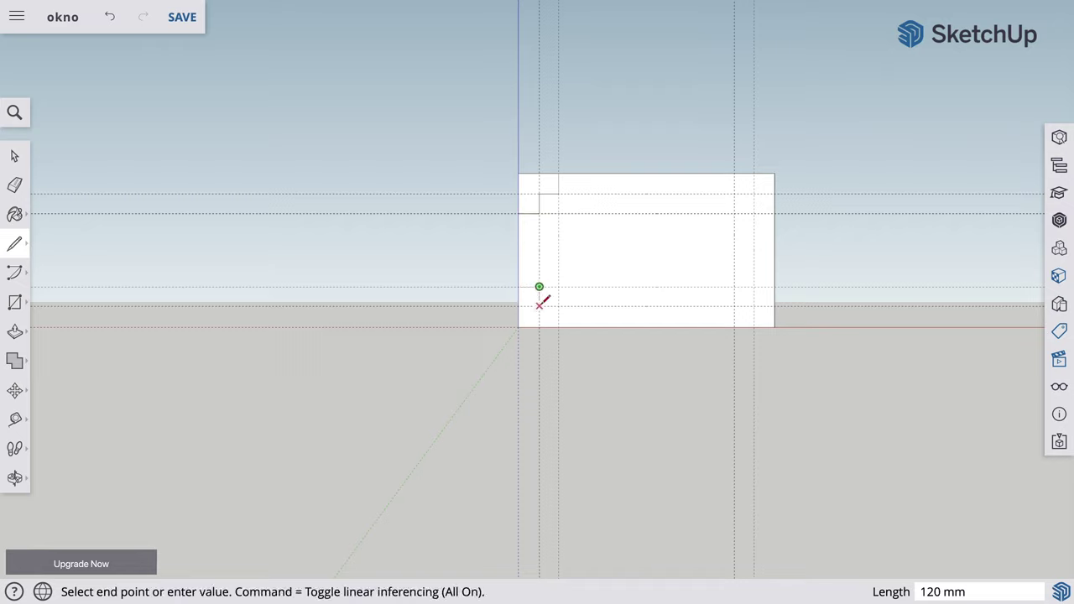
click(538, 305)
click(559, 305)
click(559, 327)
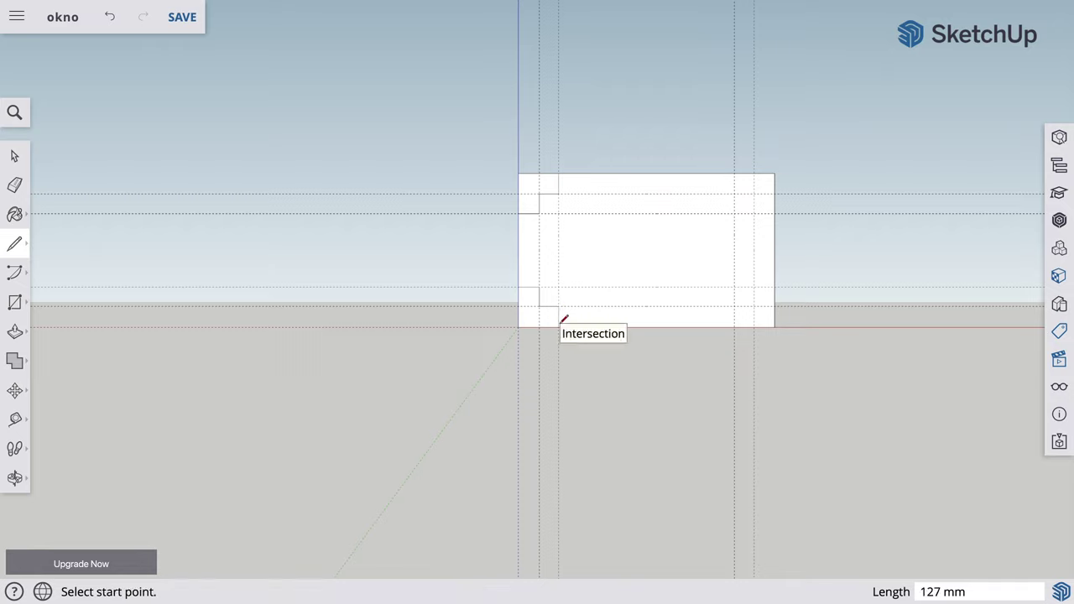
Trace the bottom-right and top-right corner blocks along the guides.
click(735, 326)
click(735, 306)
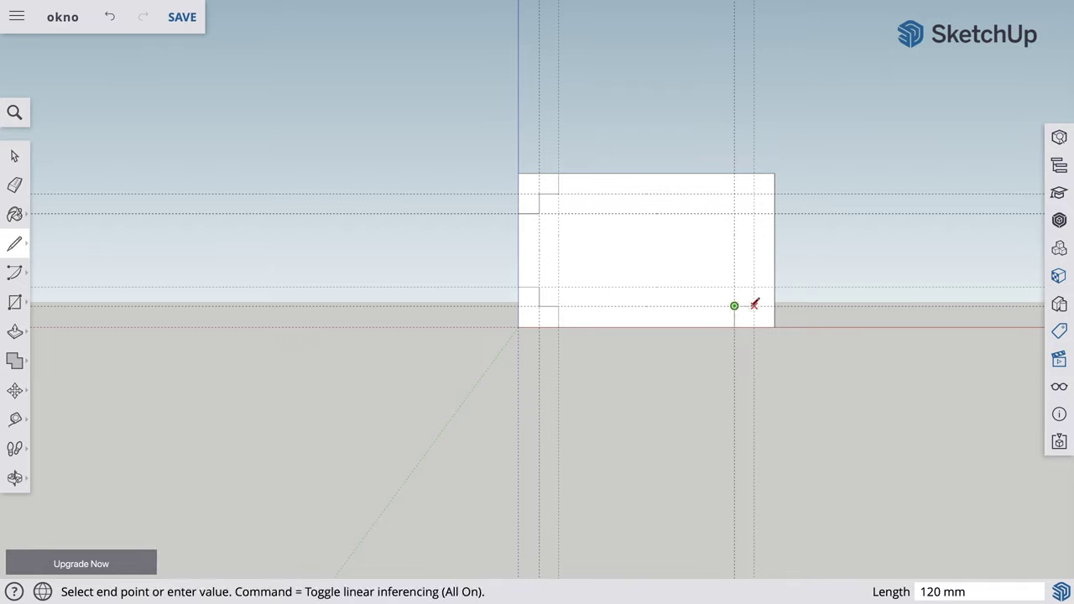
click(754, 305)
click(753, 286)
click(773, 286)
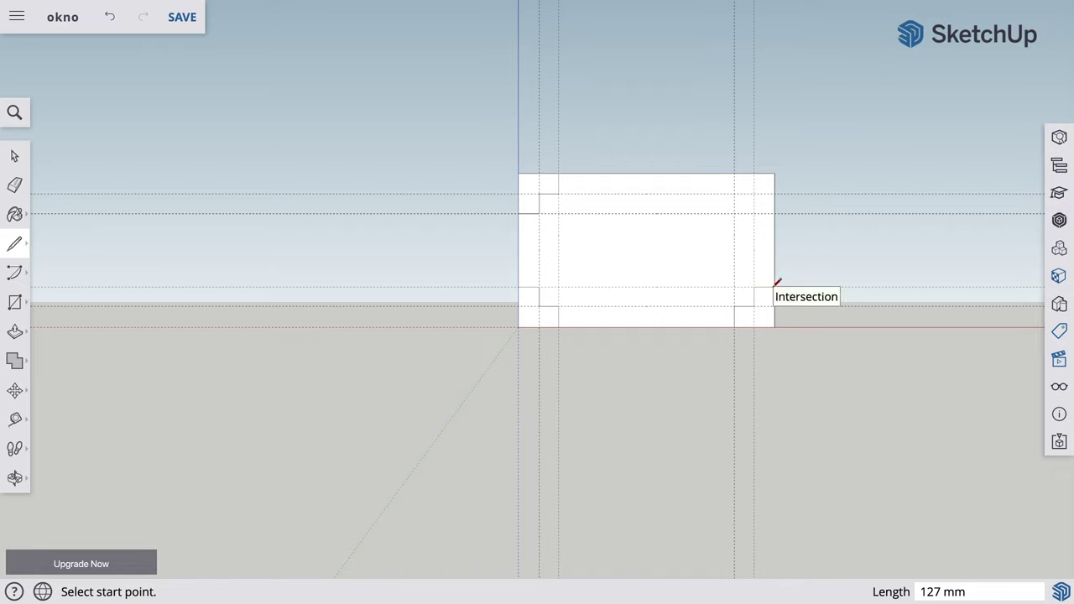
click(735, 174)
click(735, 194)
click(753, 193)
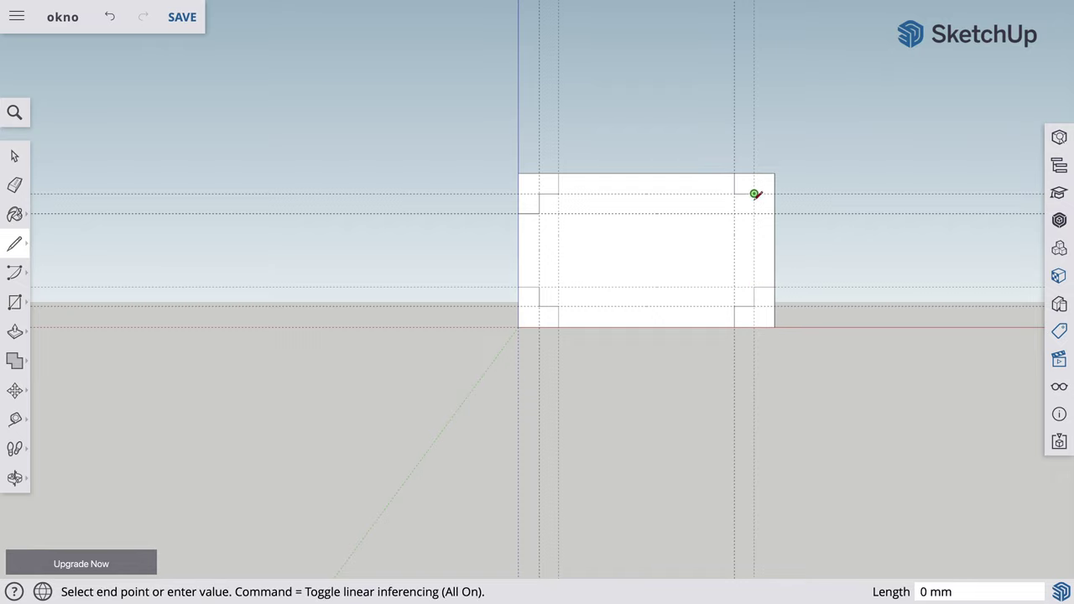
click(753, 213)
click(774, 213)
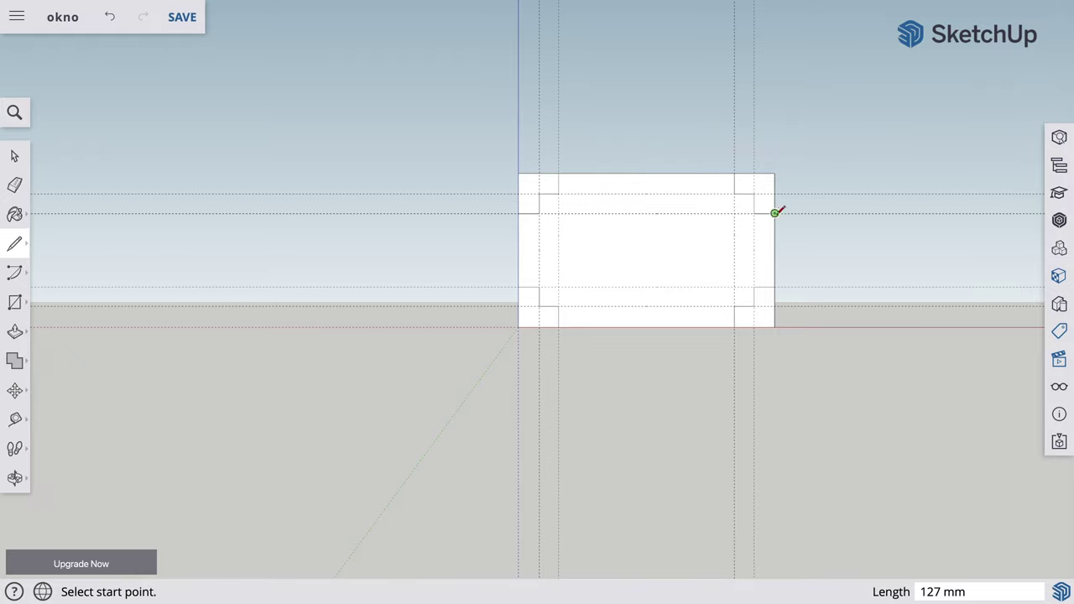
Draw the inner frame's top, right, bottom and left edges between the corner blocks.
click(558, 193)
click(734, 194)
click(753, 213)
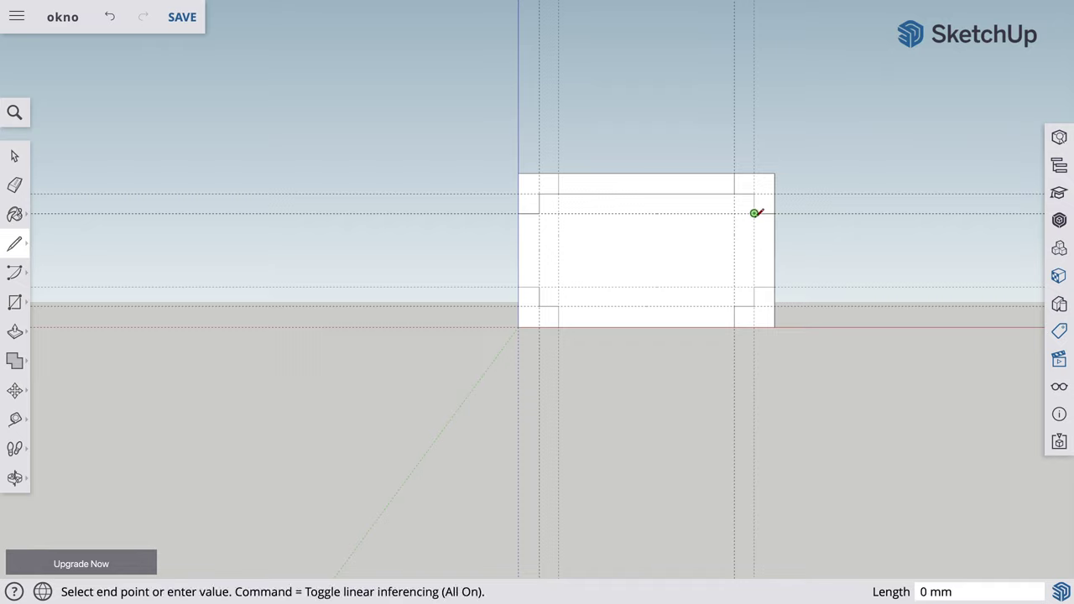
click(753, 287)
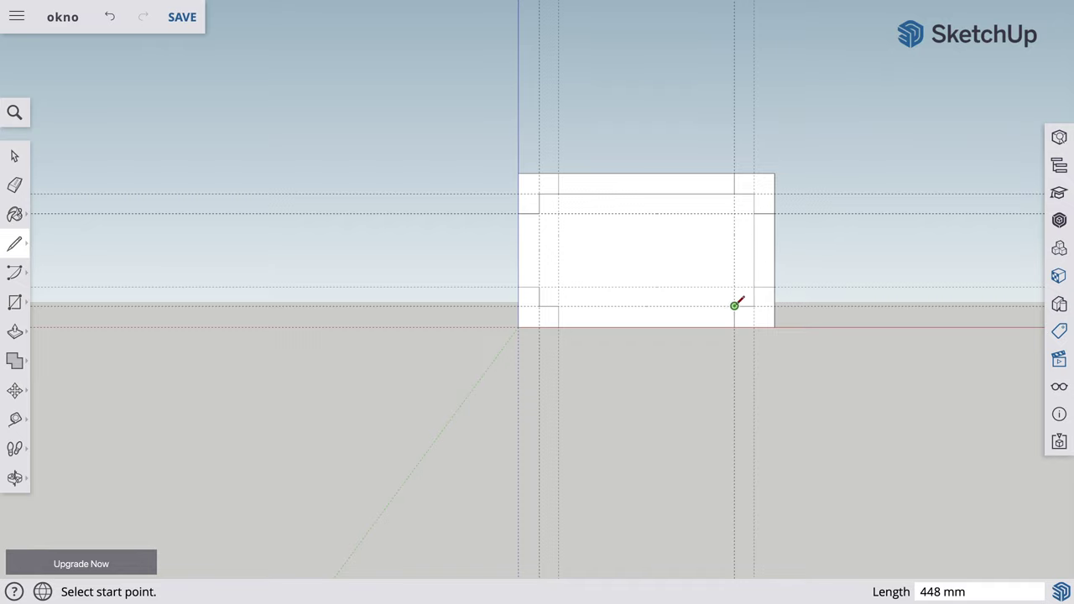
click(734, 305)
click(559, 306)
click(539, 286)
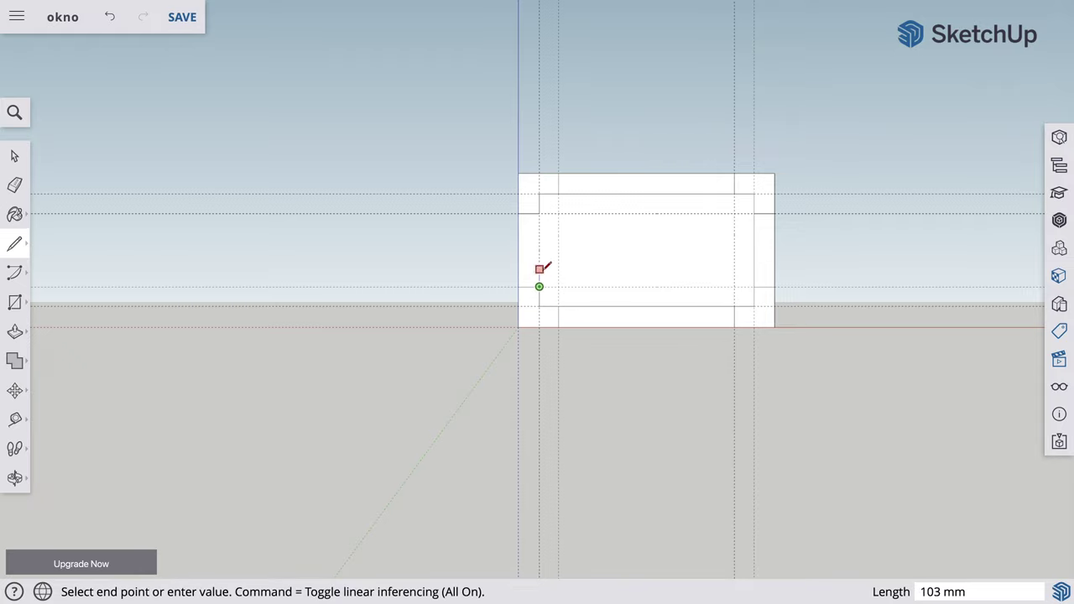
click(539, 213)
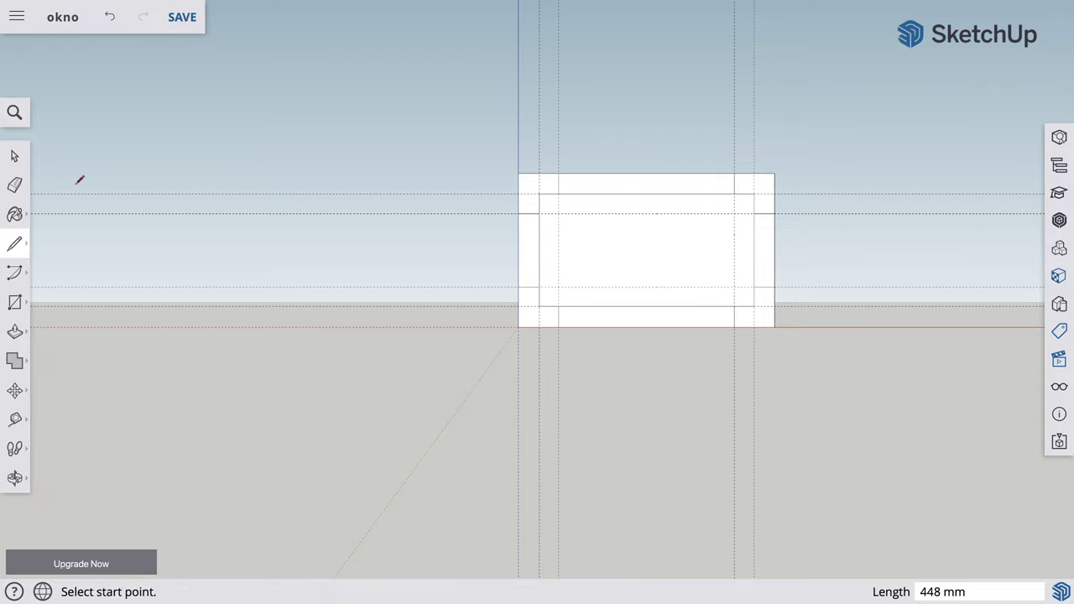
Erase the three vertical and four horizontal guide lines around the frame.
click(14, 184)
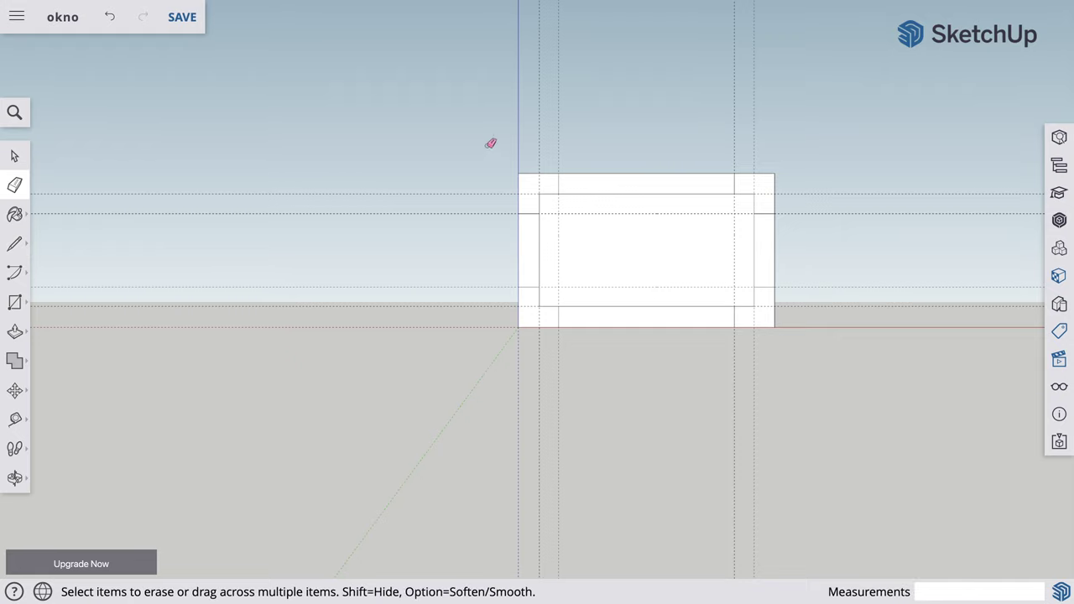
click(541, 132)
click(561, 123)
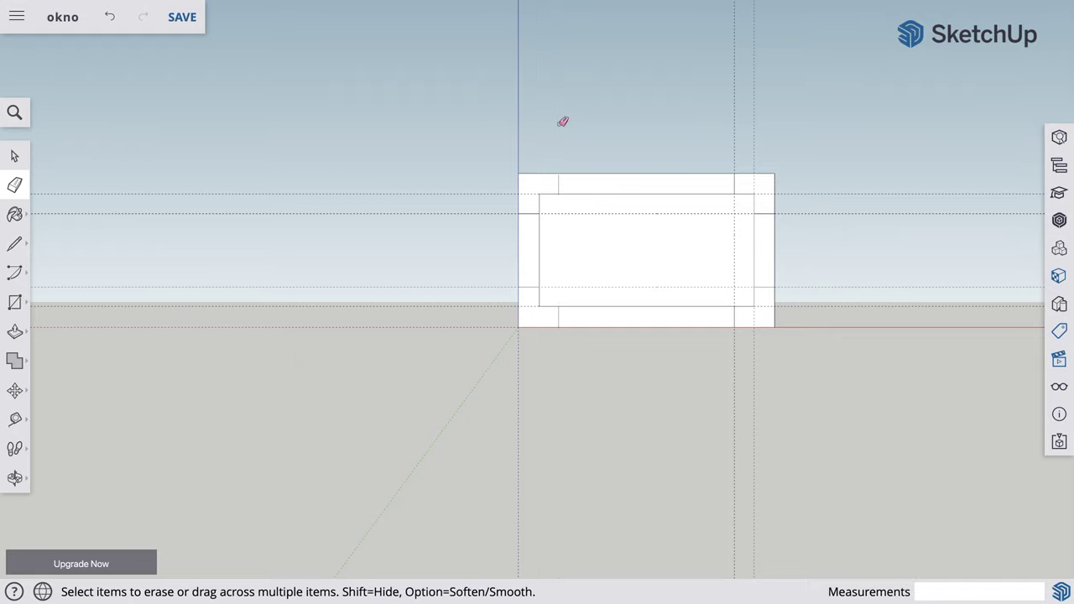
click(755, 131)
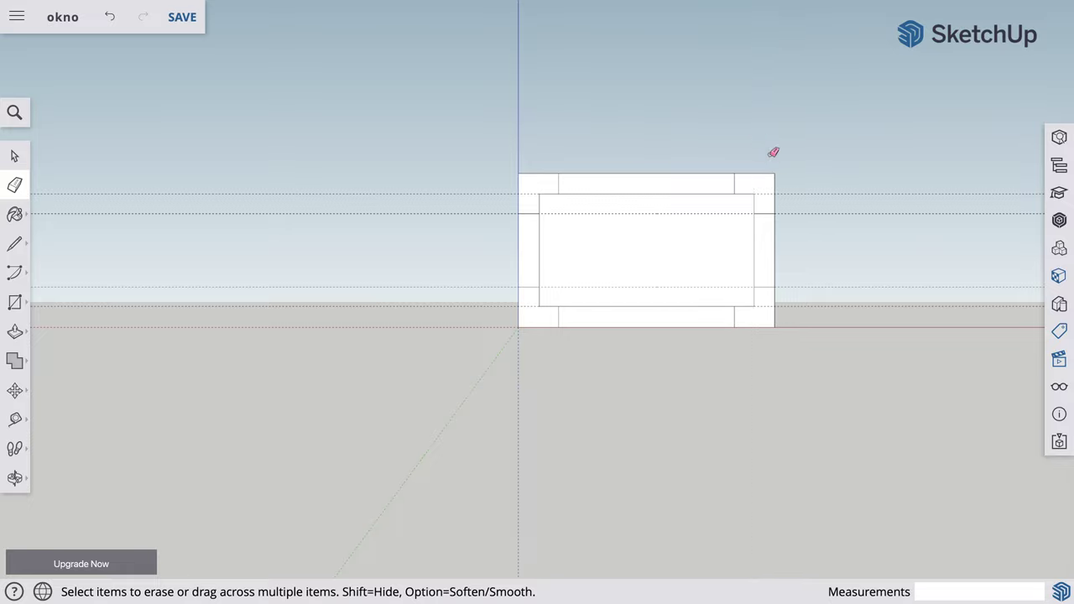
click(802, 194)
click(803, 212)
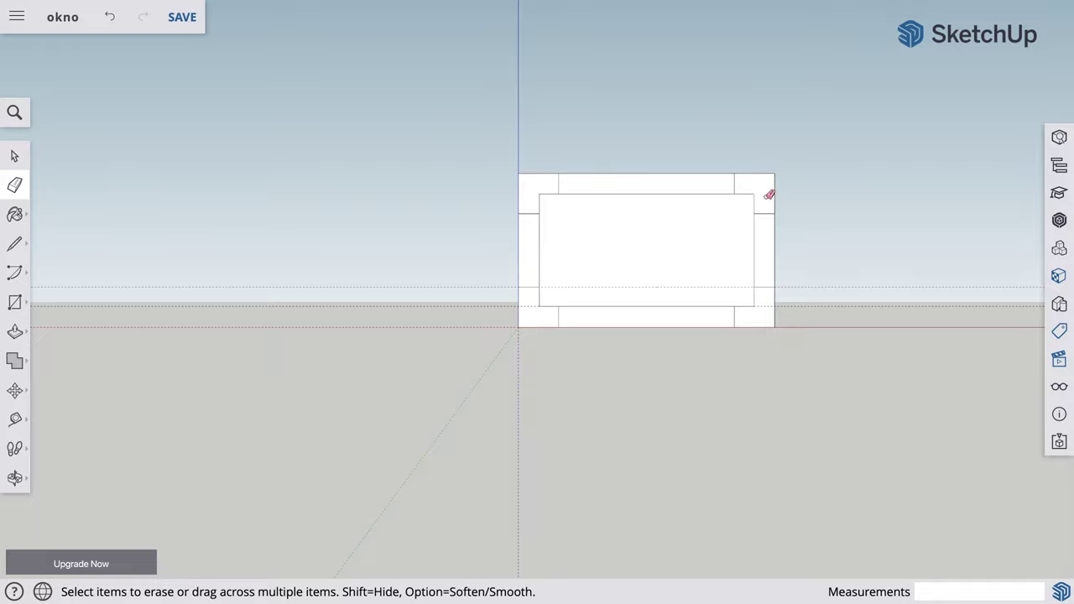
click(809, 287)
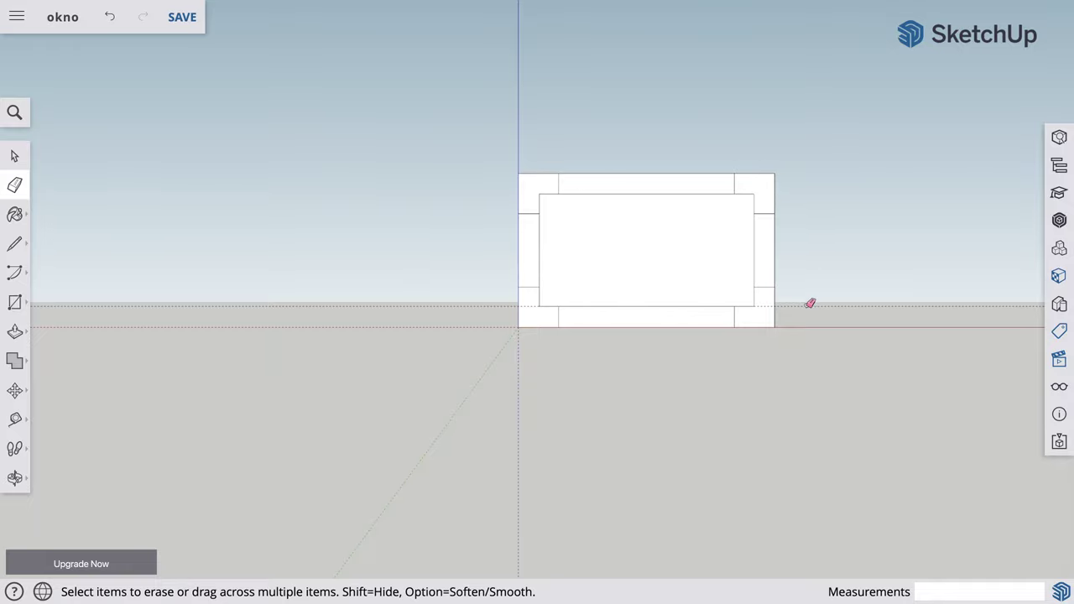
click(817, 306)
click(15, 419)
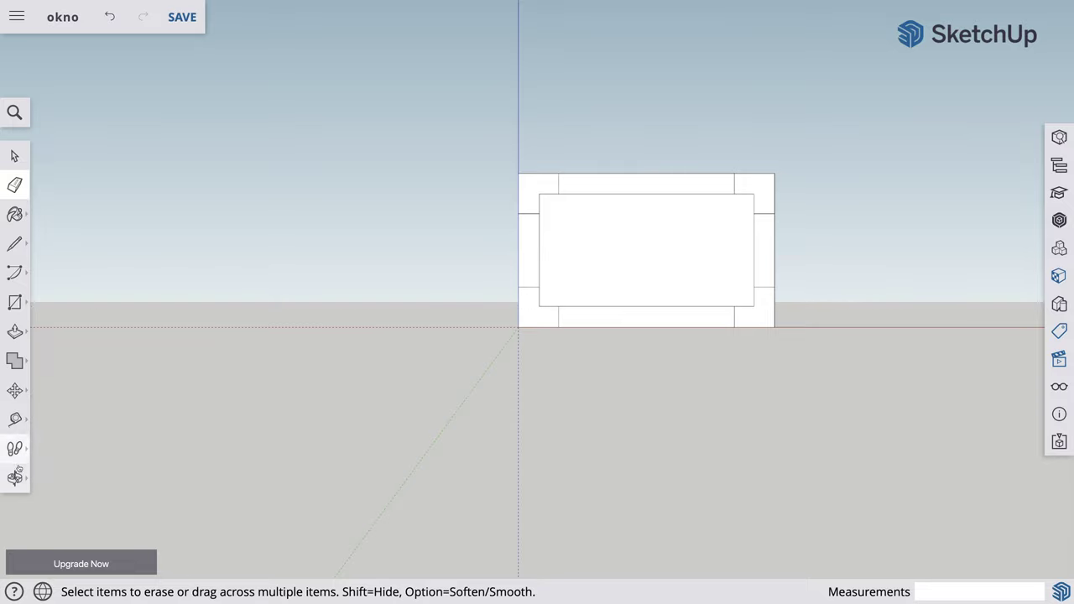
click(15, 477)
Orbit to a 3D view and try extruding the lower-left corner block 159 mm.
mouse_move(481, 394)
mouse_down()
mouse_move(584, 421)
mouse_move(598, 449)
mouse_up()
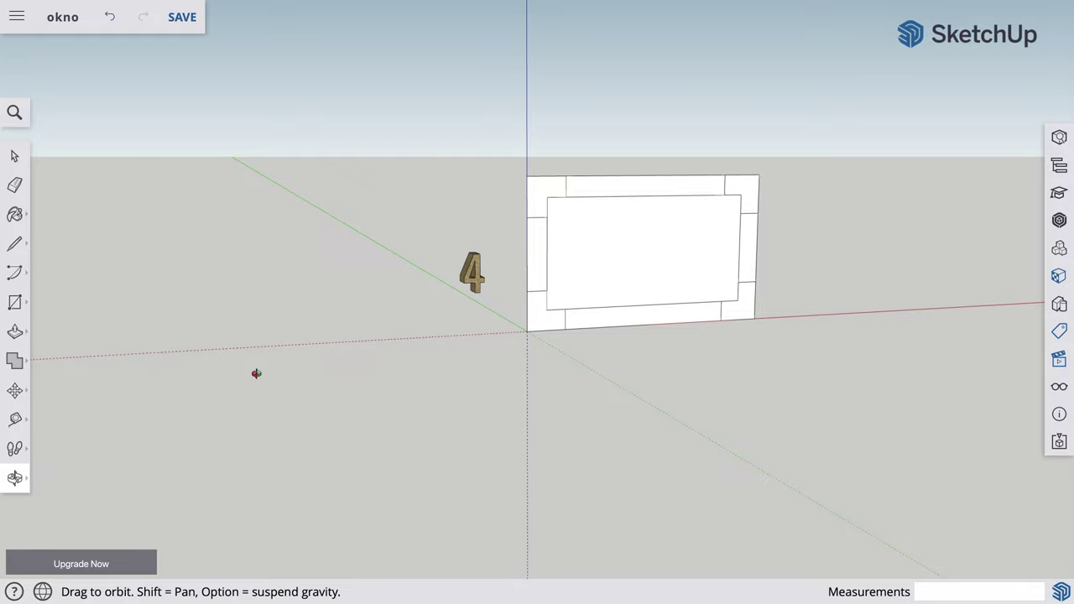
key(p)
click(537, 316)
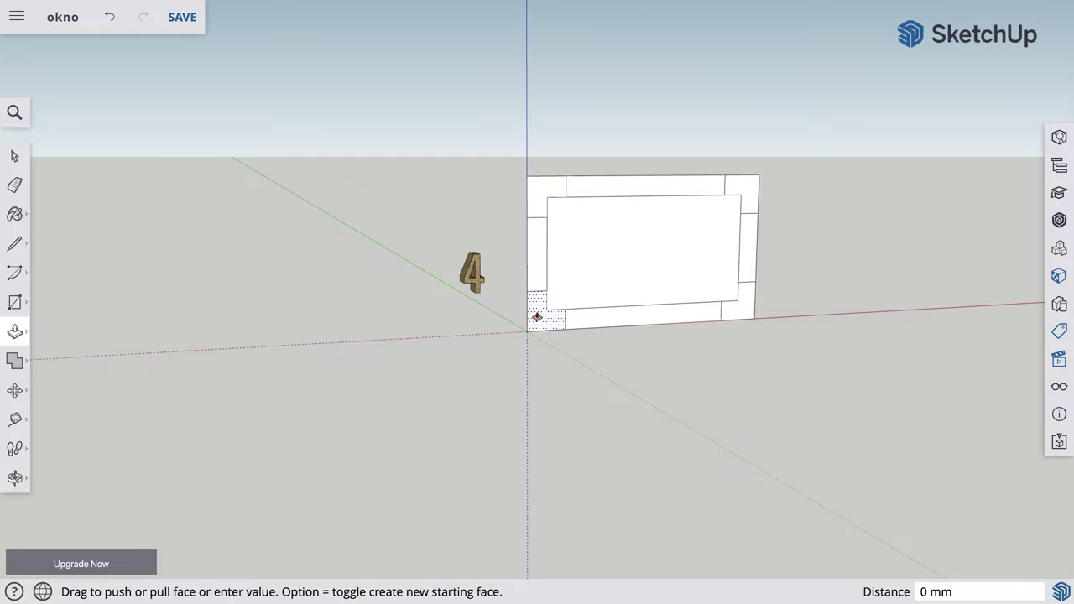
click(546, 318)
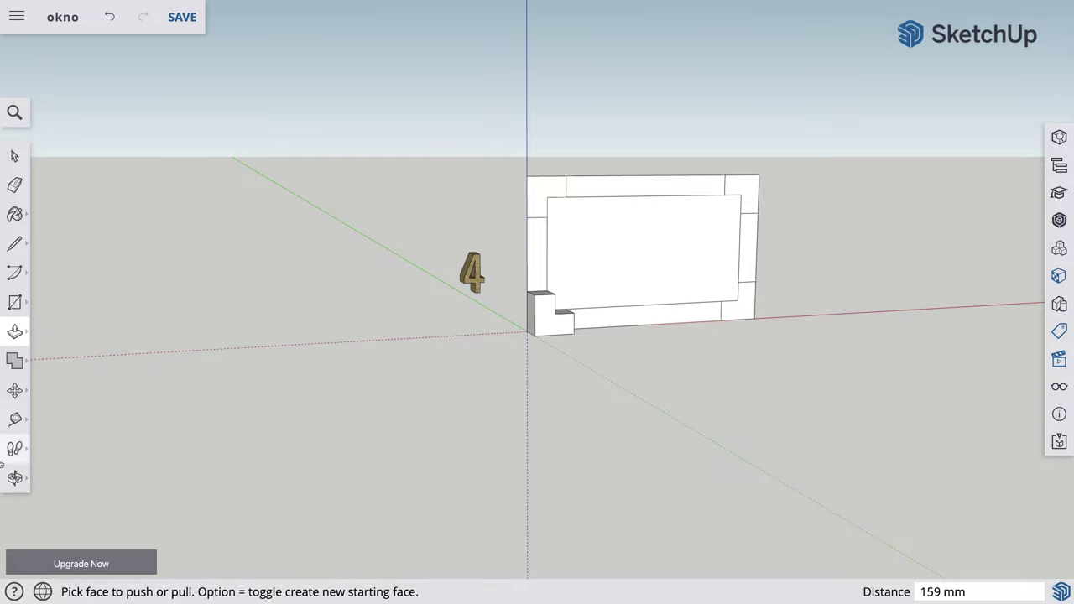
Undo the 159 mm corner extrusion and orbit back to a frontal view of the frame.
click(14, 477)
drag(434, 374, 680, 400)
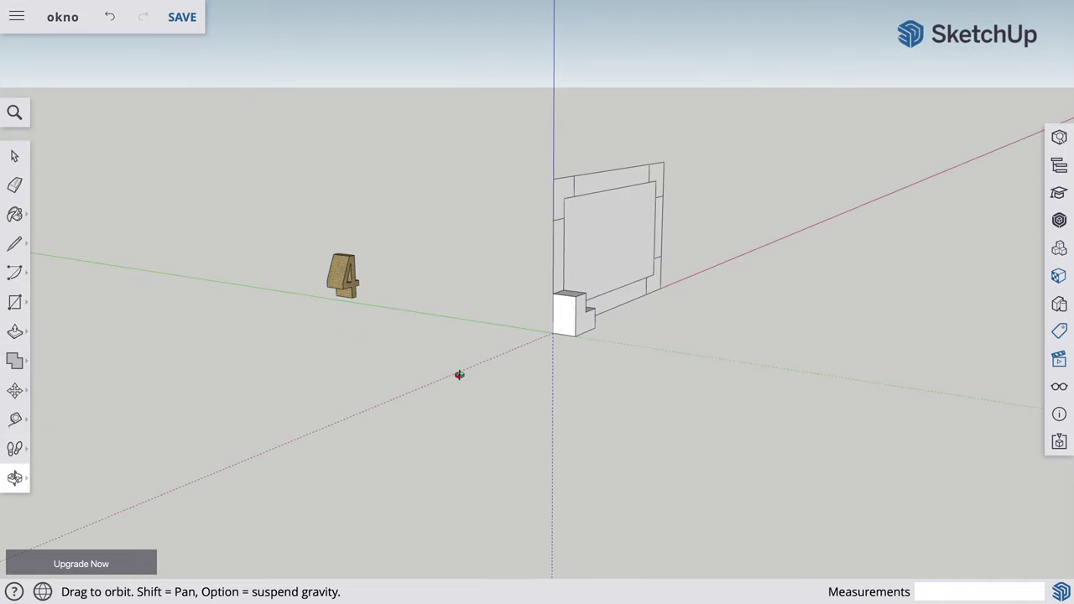
drag(459, 374, 799, 387)
drag(570, 390, 615, 298)
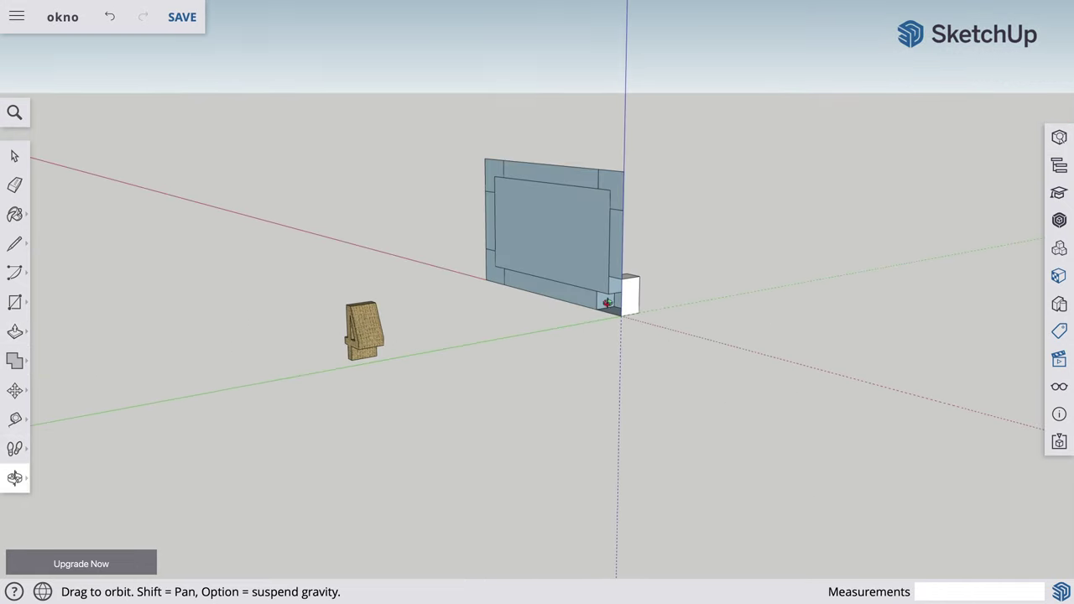
click(112, 19)
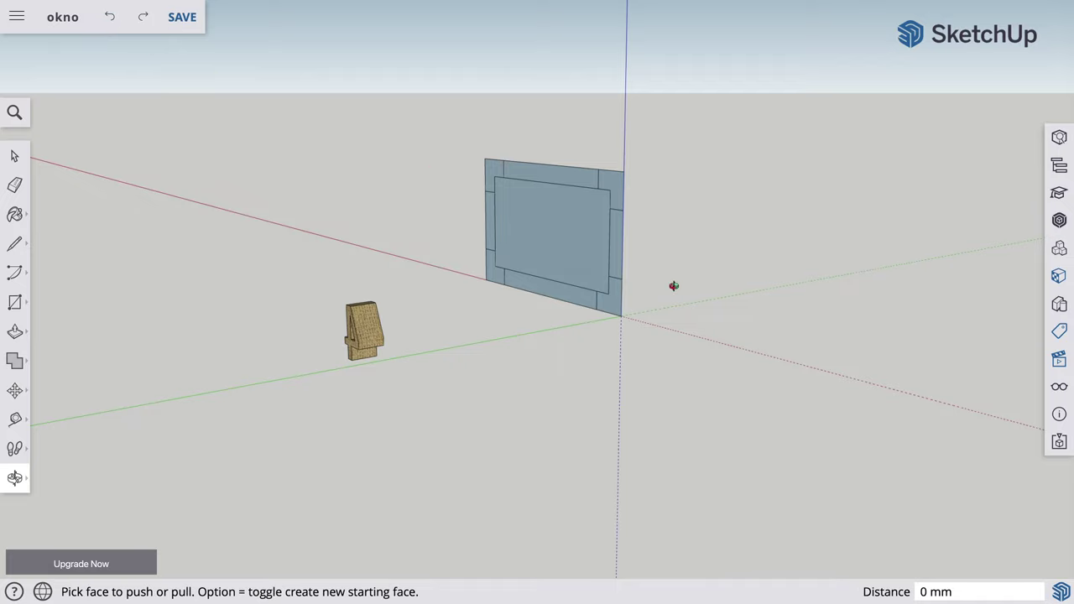
middle_drag(671, 285, 489, 310)
drag(489, 309, 199, 276)
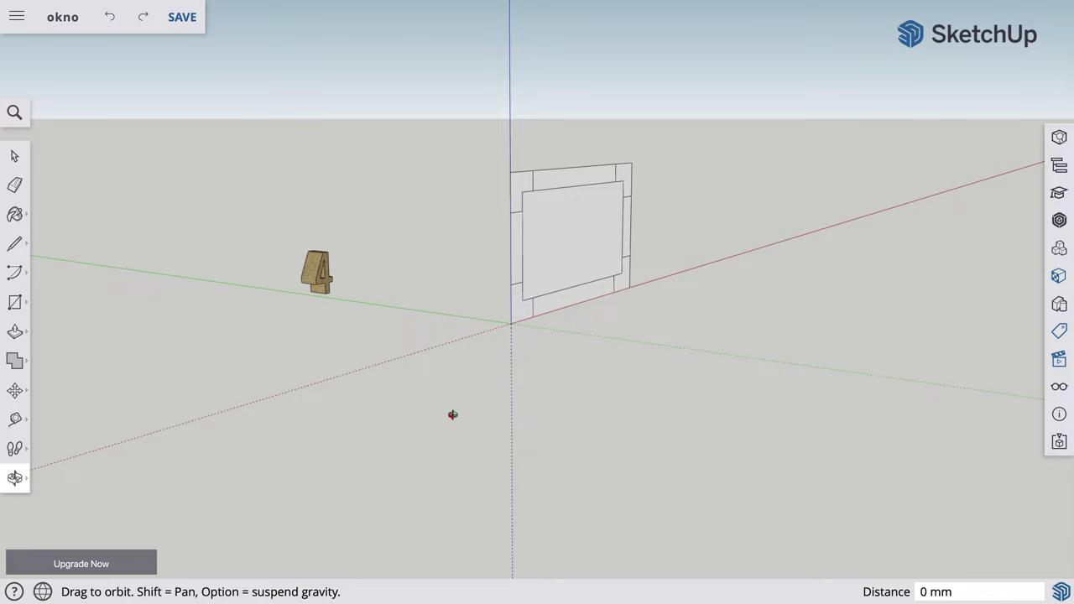
key(p)
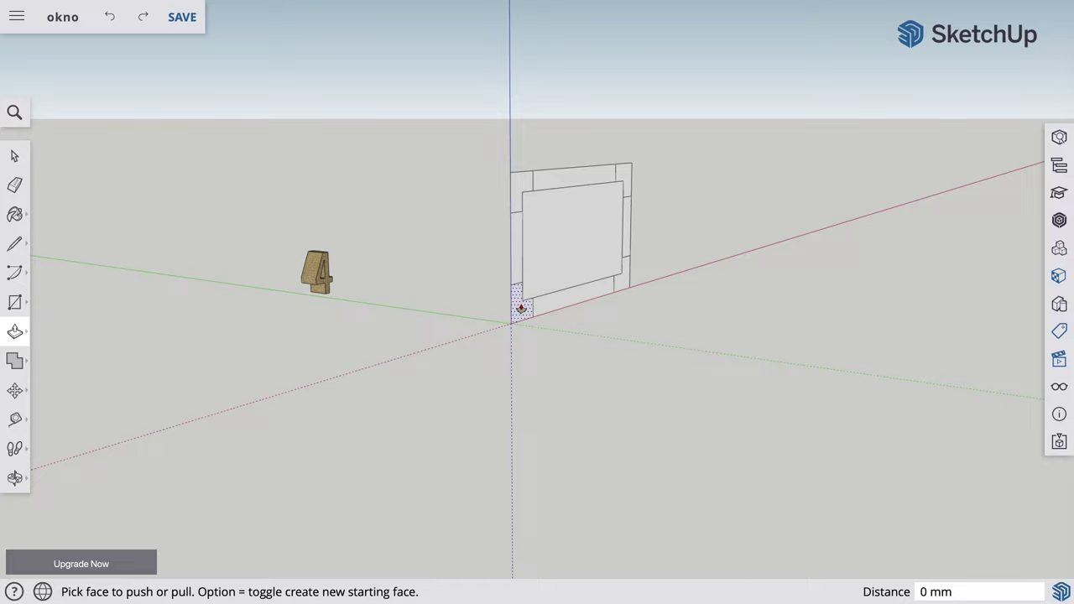
Extrude all four corner blocks 74 mm deep.
drag(521, 309, 529, 312)
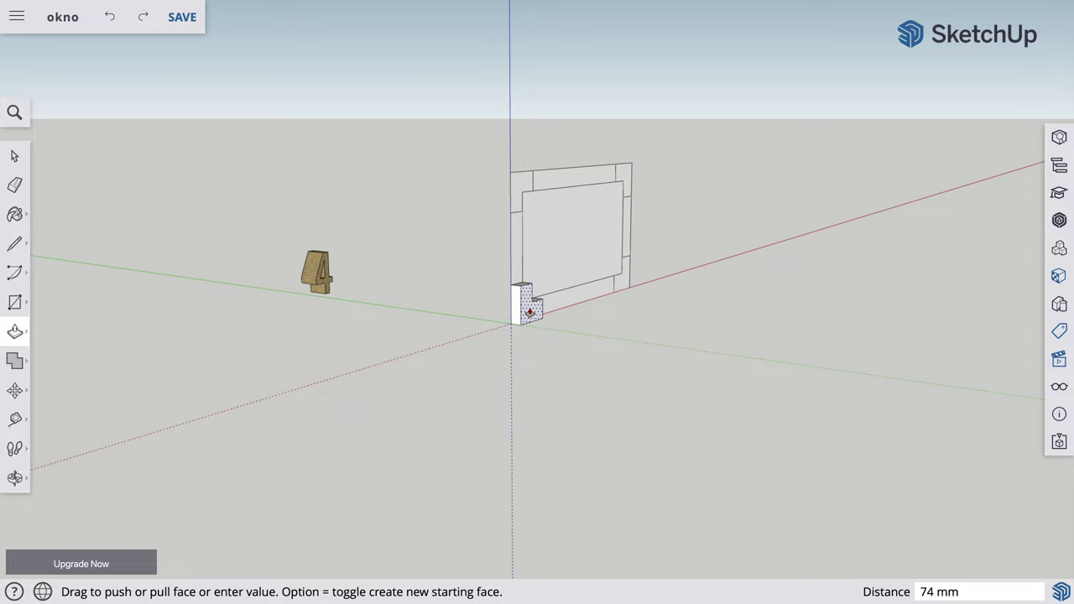
click(529, 312)
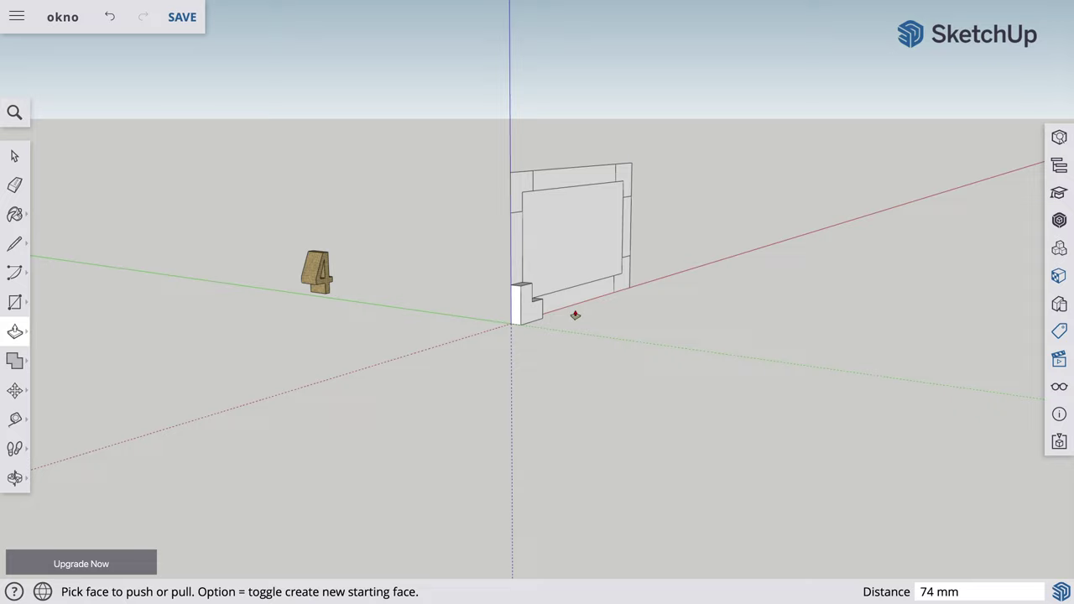
double_click(624, 278)
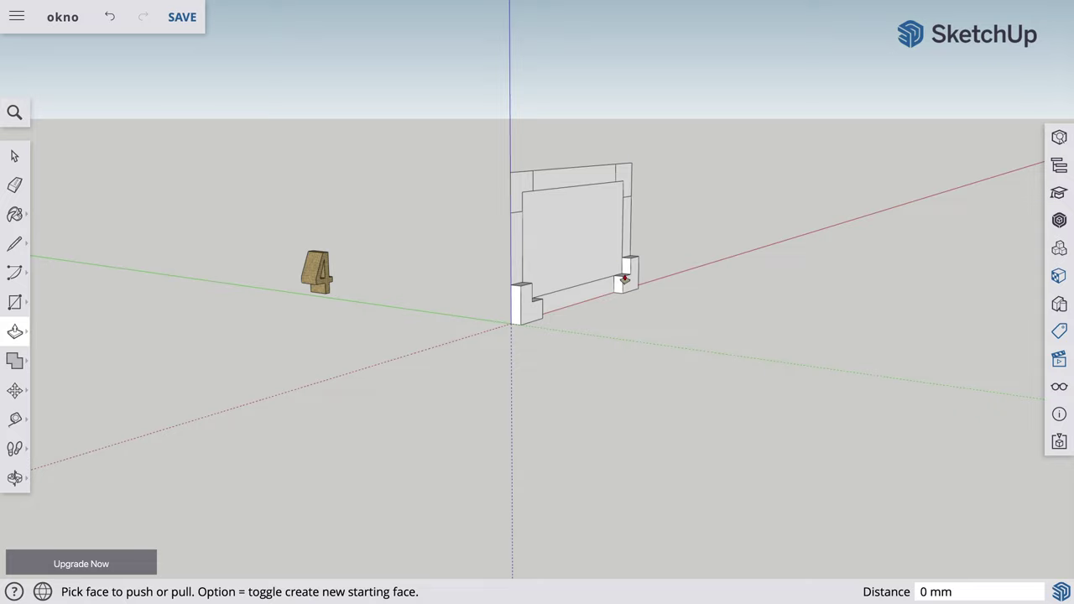
double_click(623, 172)
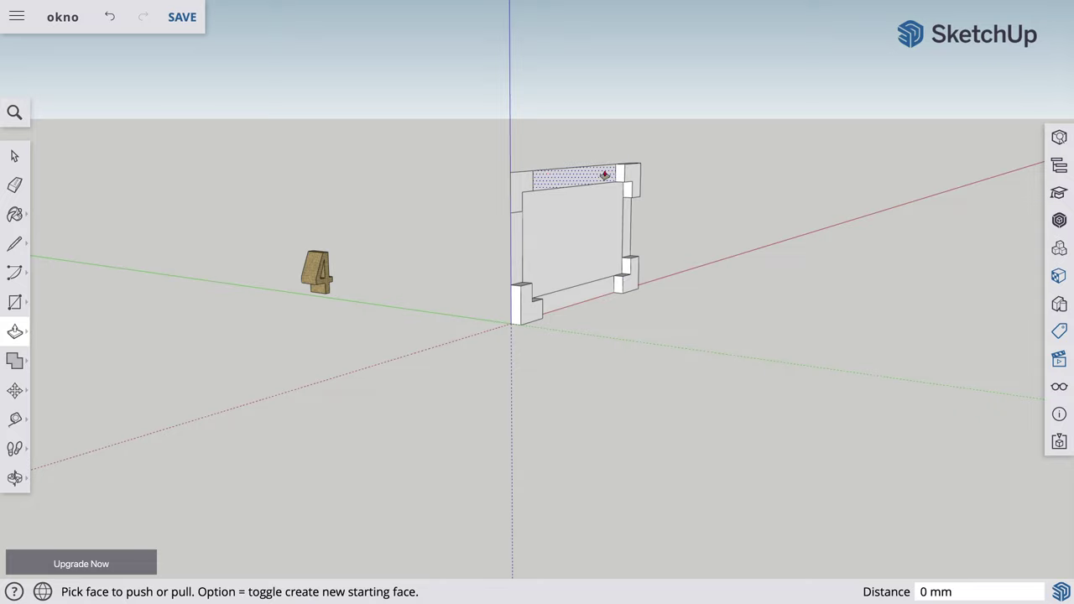
double_click(524, 179)
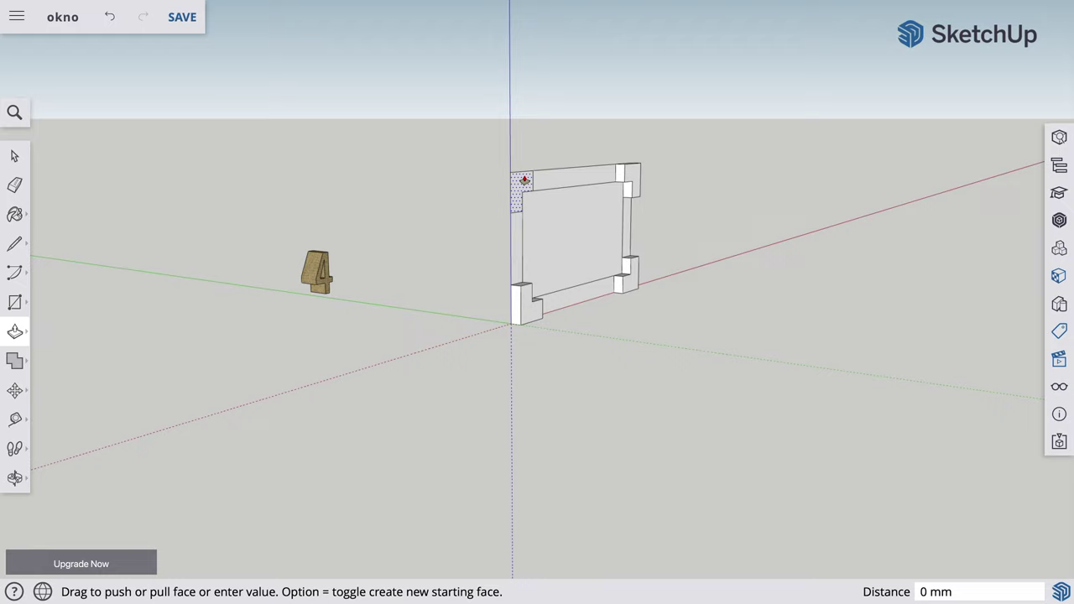
Pull the top, left, bottom and right frame bars flush with the corner blocks.
double_click(572, 177)
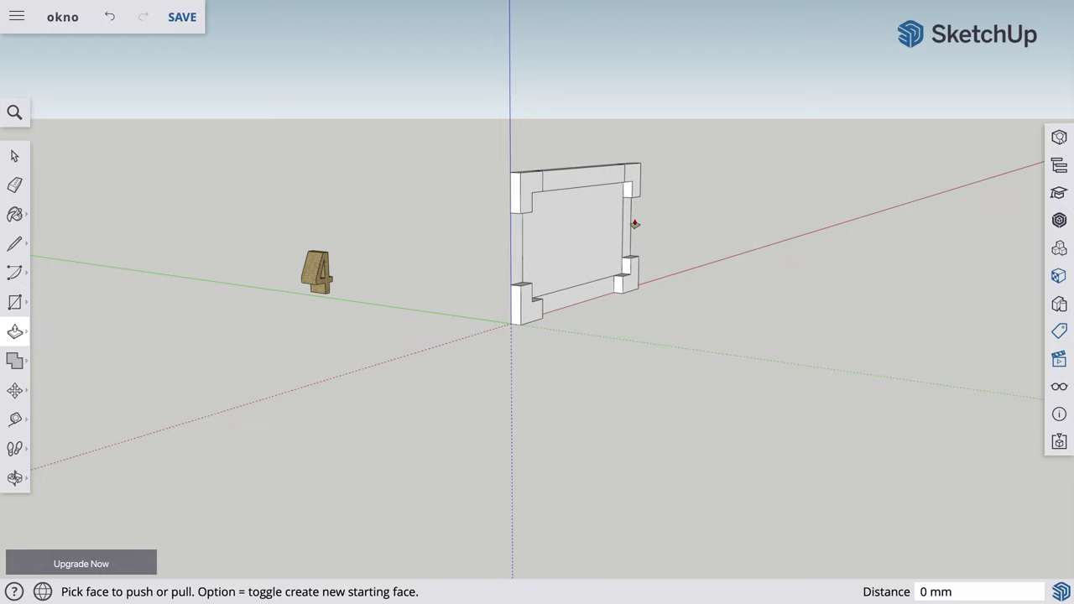
double_click(517, 248)
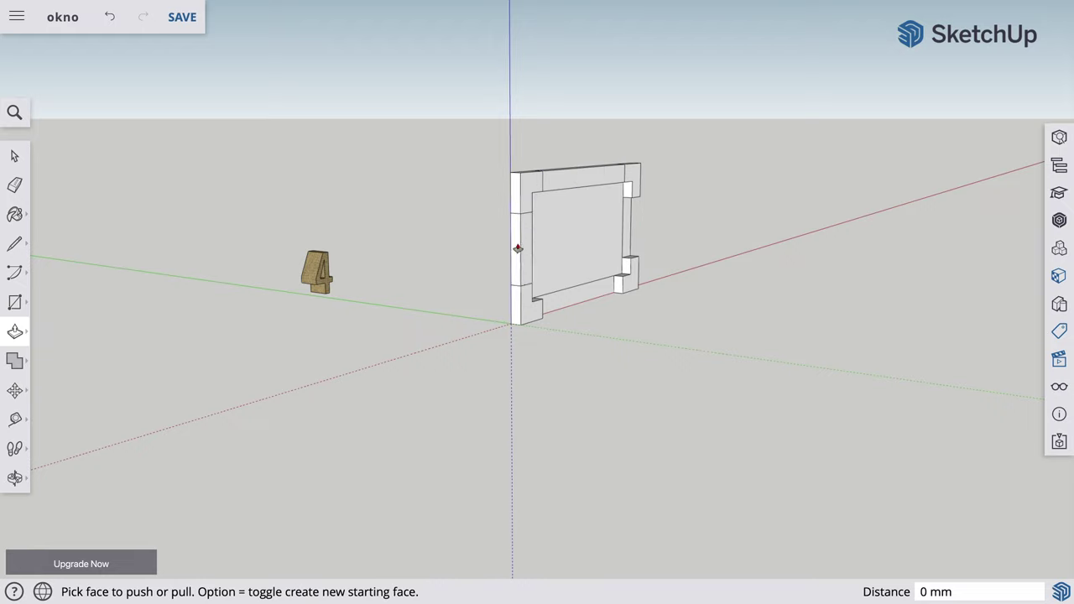
click(575, 293)
click(635, 259)
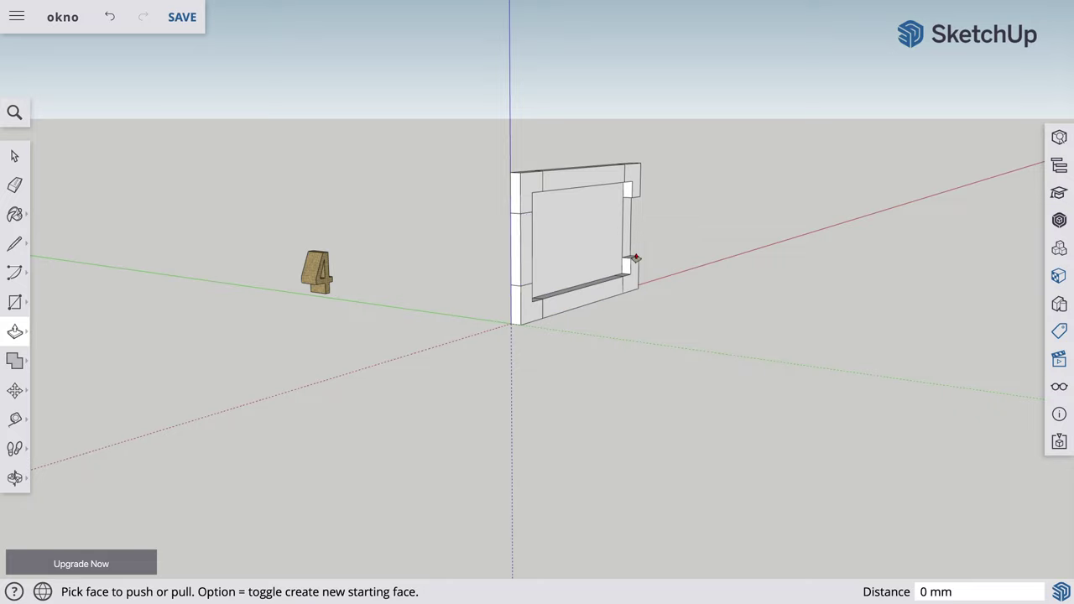
double_click(627, 238)
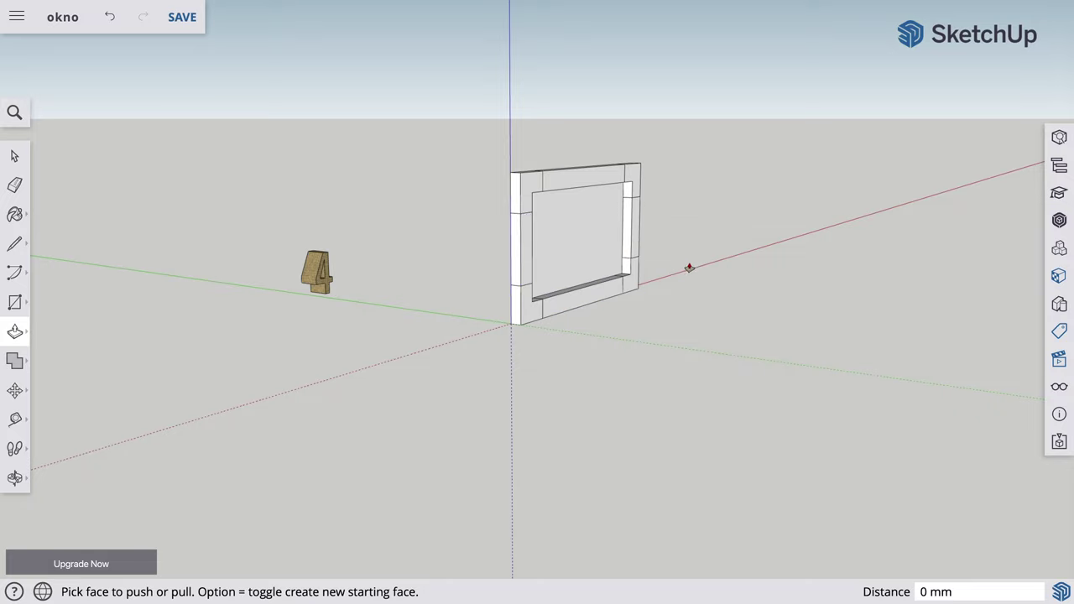
Orbit to a front view and push/pull the inner pane to 37 mm thick.
click(15, 477)
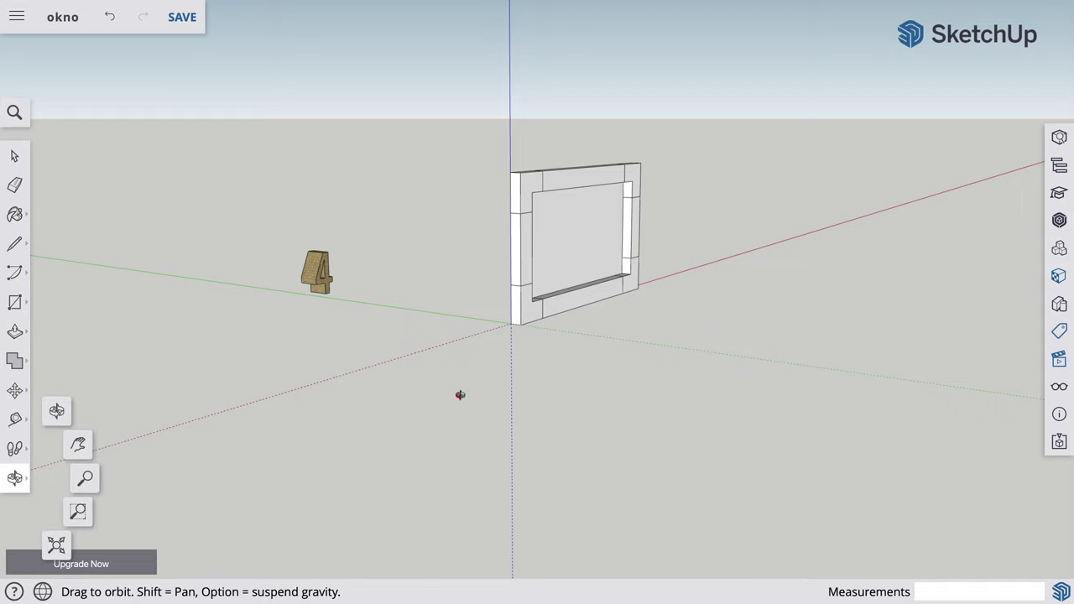
mouse_move(462, 381)
mouse_down()
mouse_move(690, 398)
mouse_move(620, 369)
mouse_move(764, 373)
mouse_move(134, 350)
mouse_up()
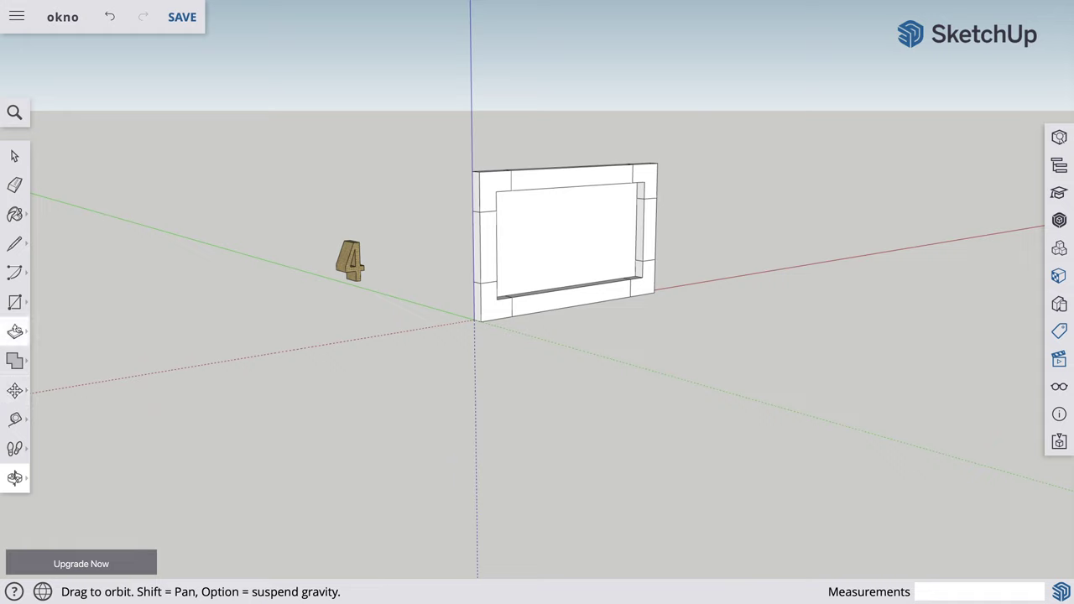
click(14, 331)
click(568, 254)
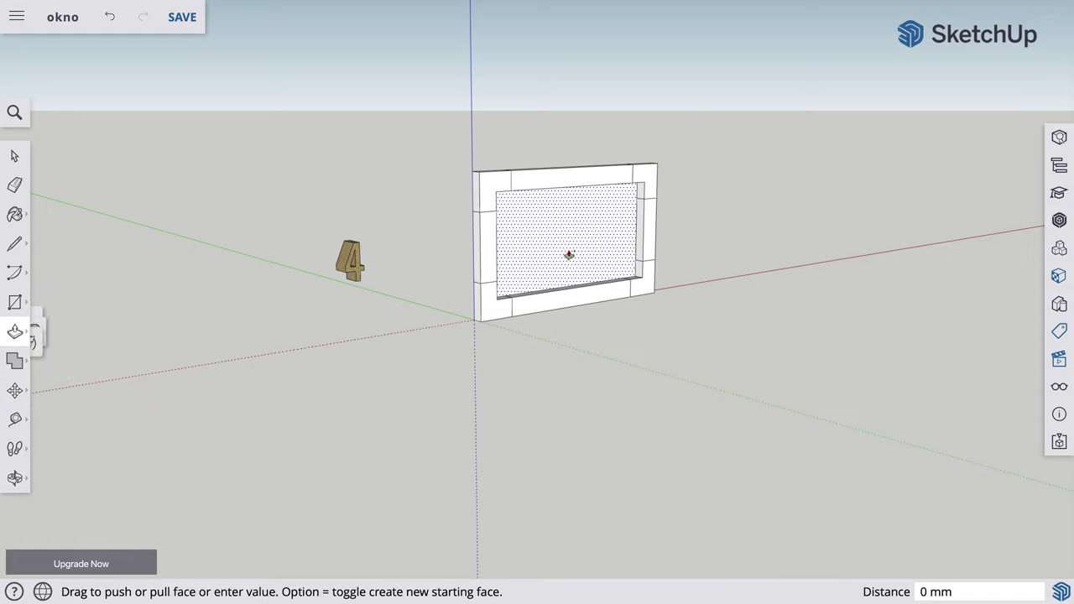
click(571, 256)
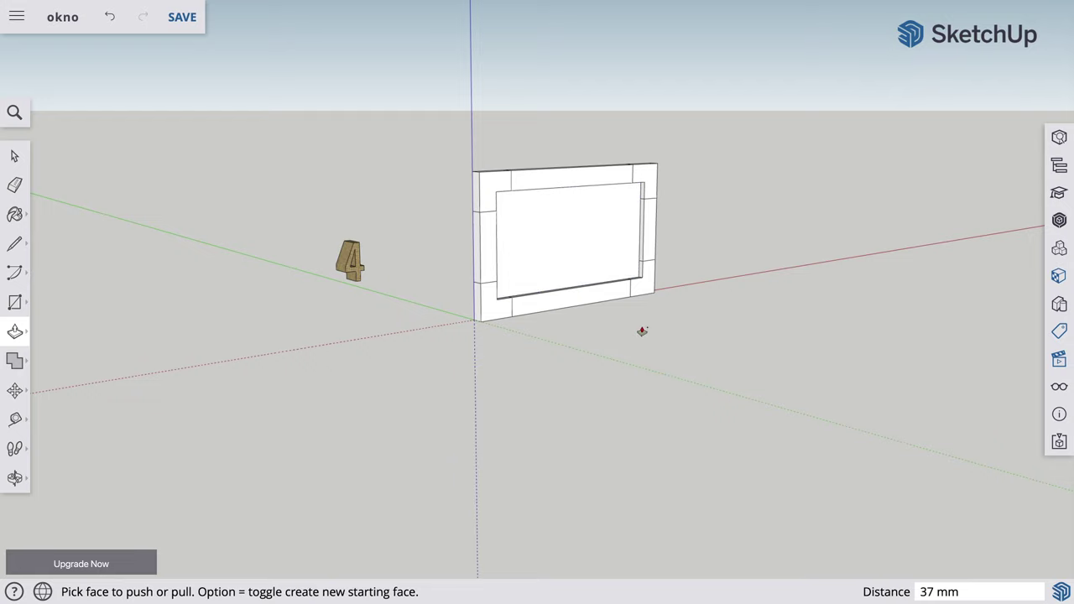
In the materials library, collapse Carpet, expand Wood and pick a wood texture.
click(1059, 277)
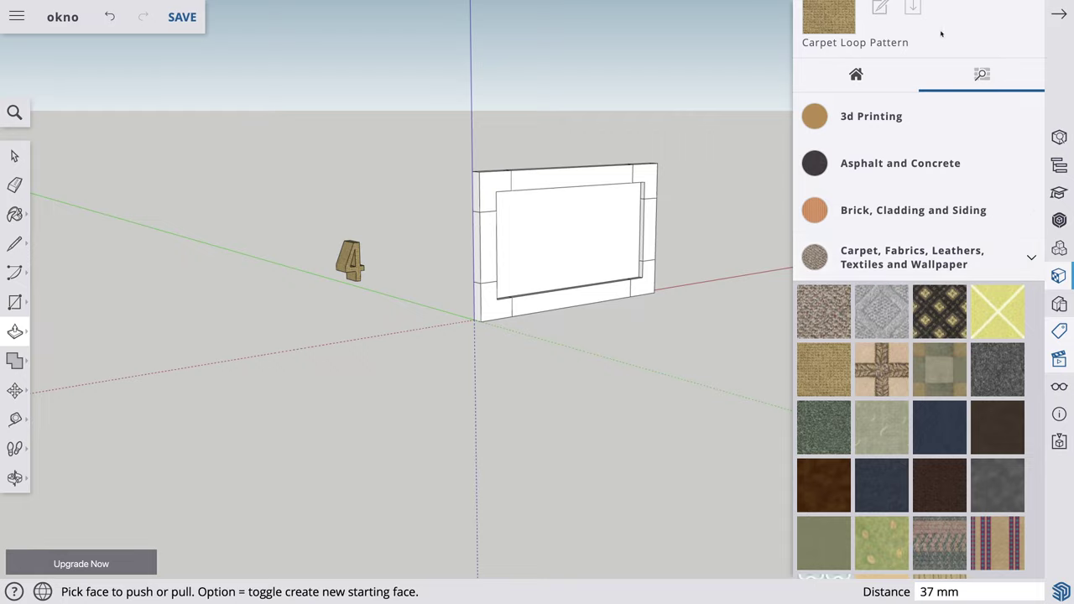
click(1032, 260)
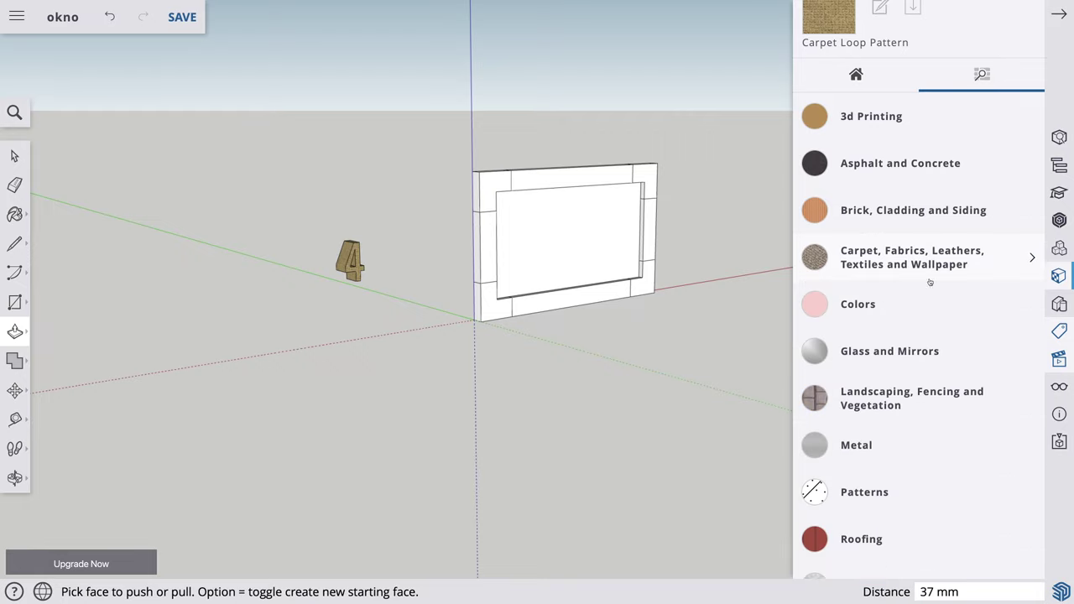
scroll(930, 282, down, 2)
scroll(911, 283, down, 4)
scroll(927, 337, down, 2)
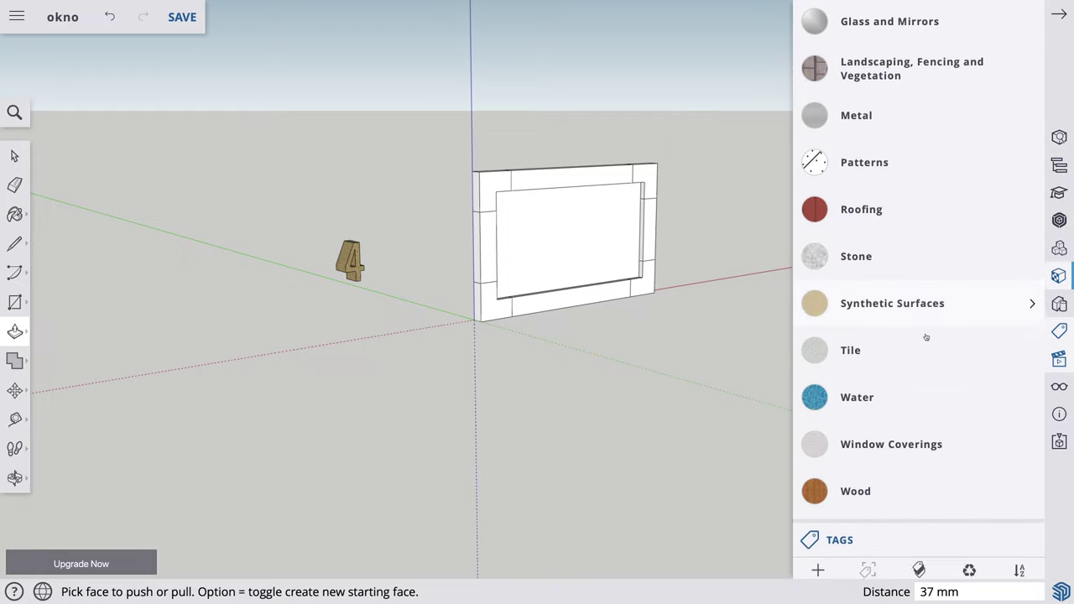
scroll(905, 348, down, 2)
click(858, 422)
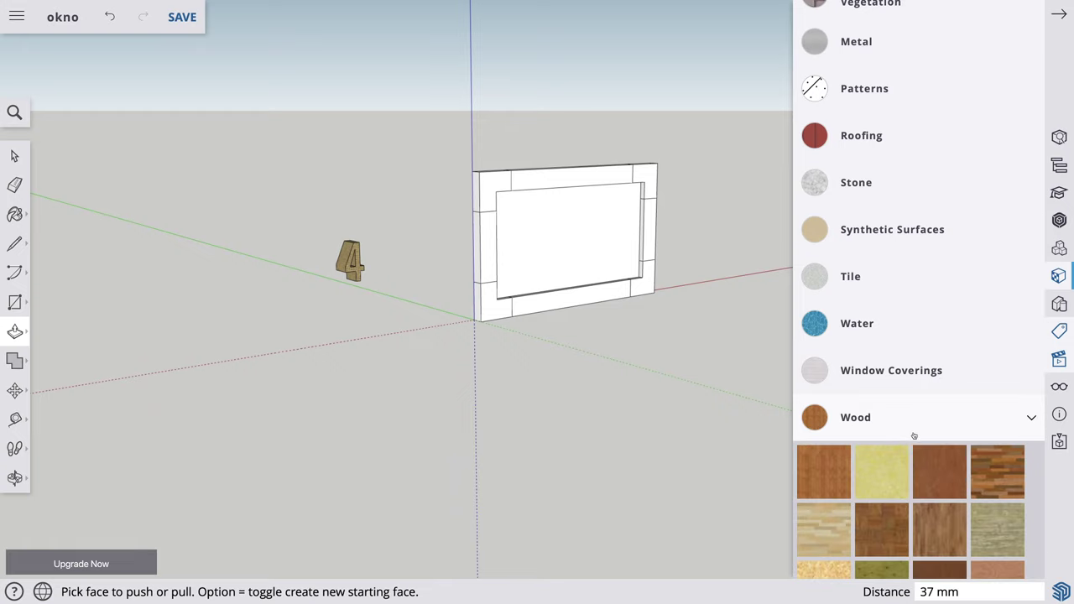
scroll(911, 434, down, 5)
scroll(912, 434, down, 2)
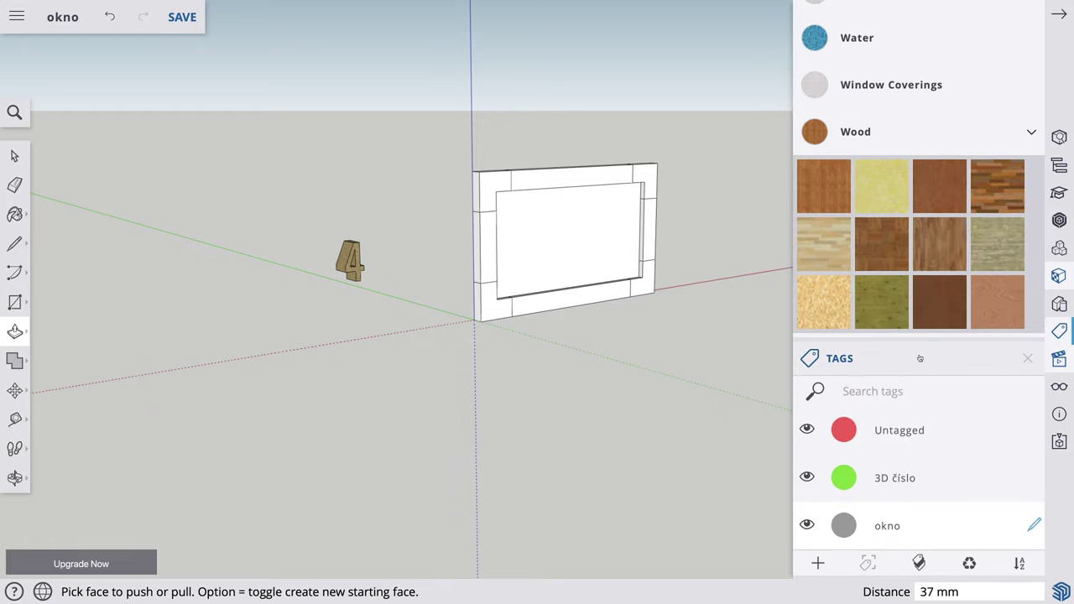
click(993, 205)
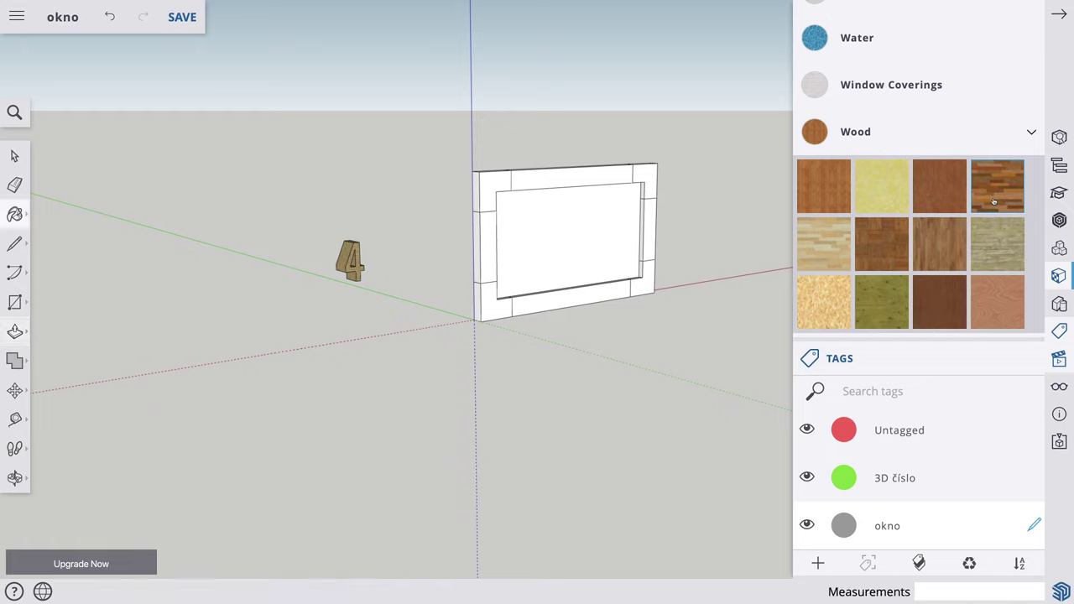
Paint all four corner blocks and the left blocks' outer sides with wood.
click(653, 173)
click(651, 275)
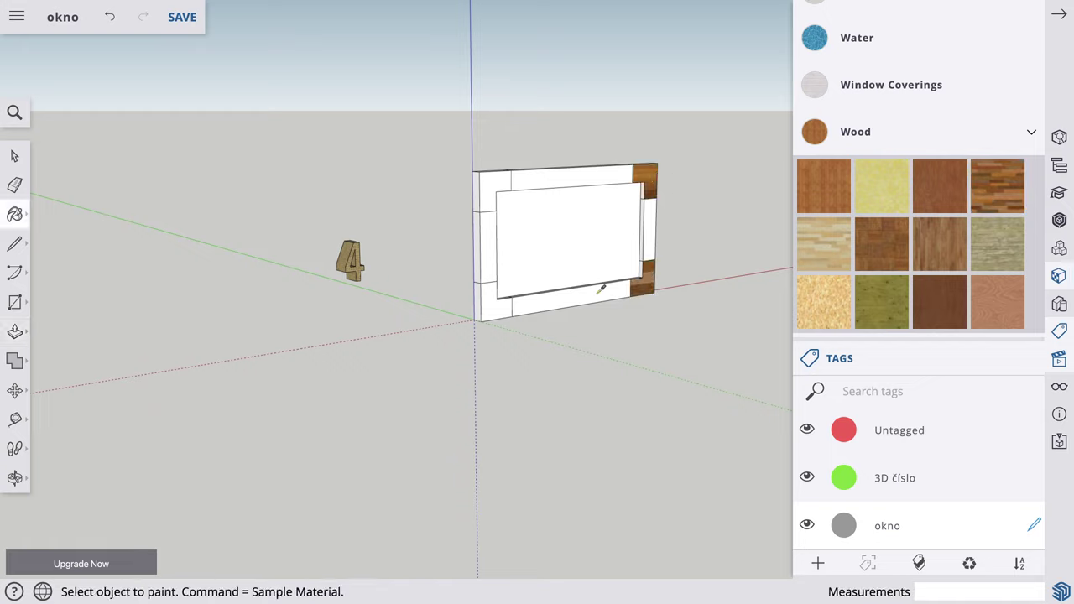
click(493, 299)
click(494, 186)
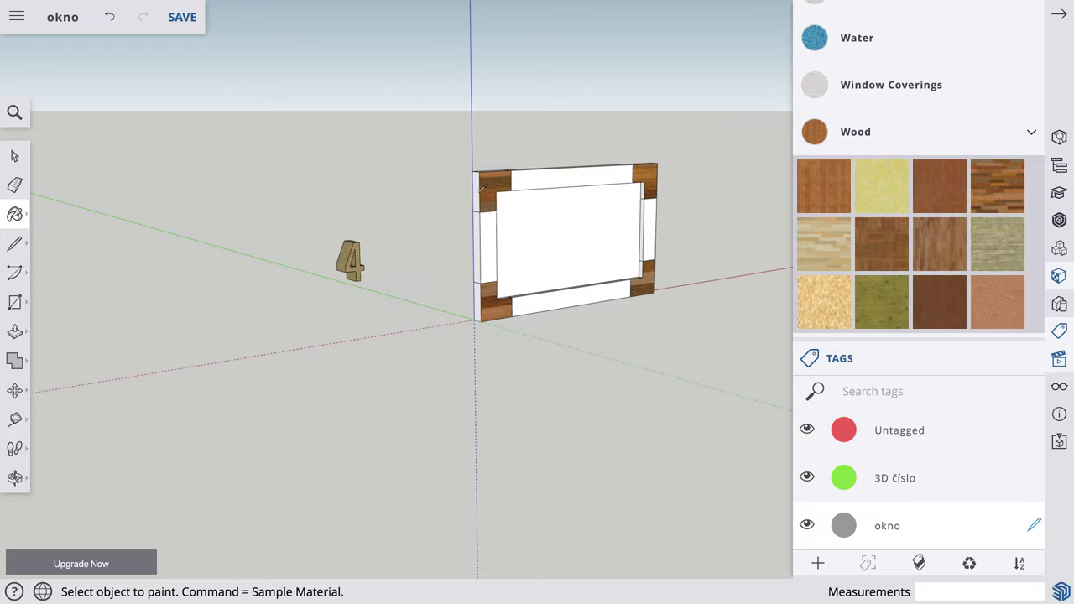
click(478, 189)
click(478, 293)
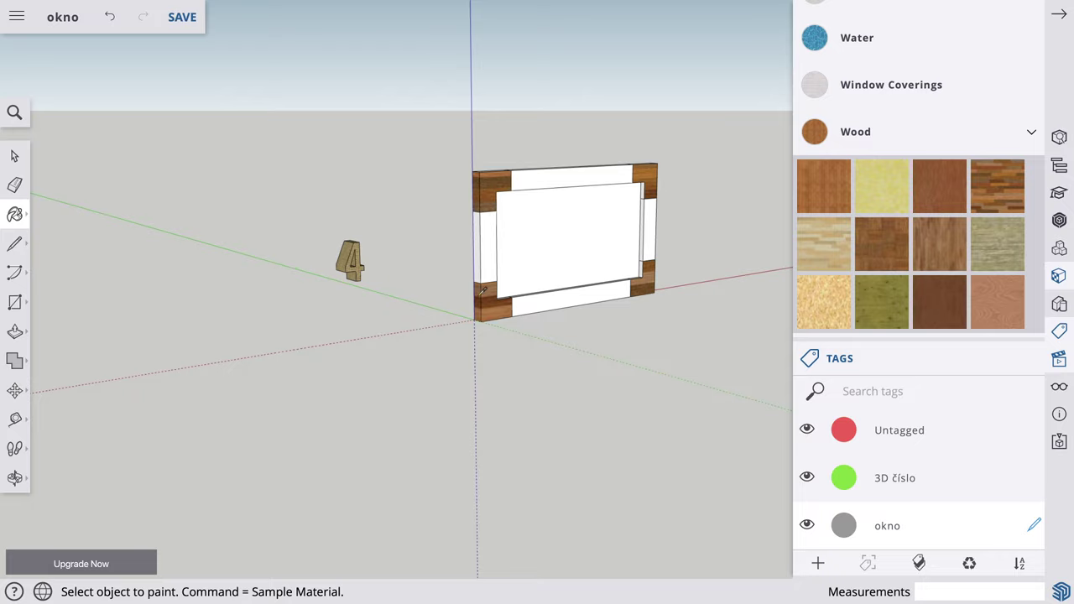
Orbit around and paint the right corner blocks' side faces with wood.
click(14, 477)
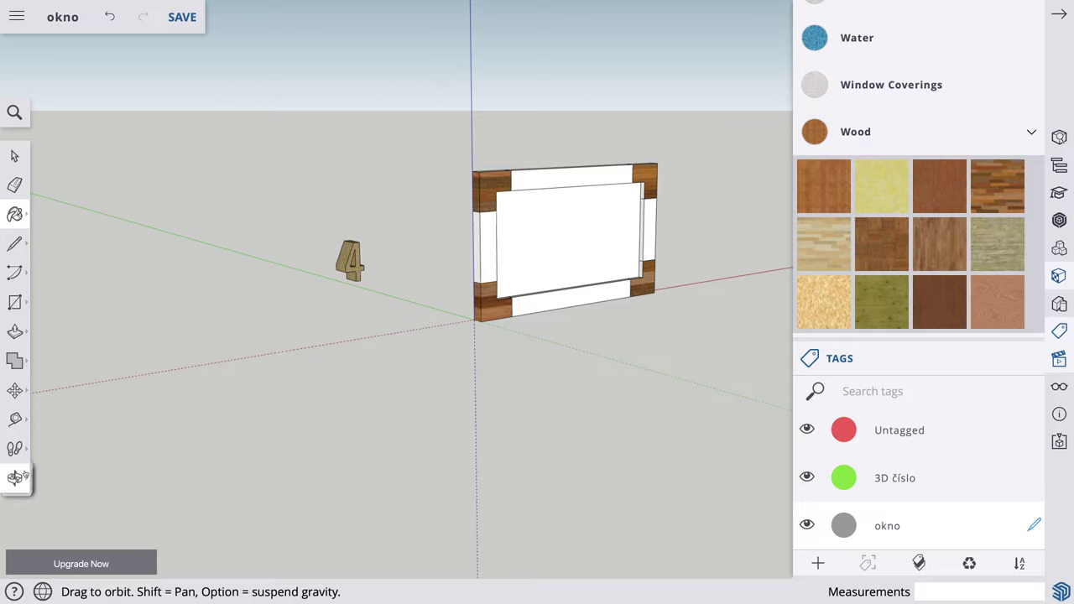
drag(680, 331, 302, 343)
drag(637, 364, 391, 371)
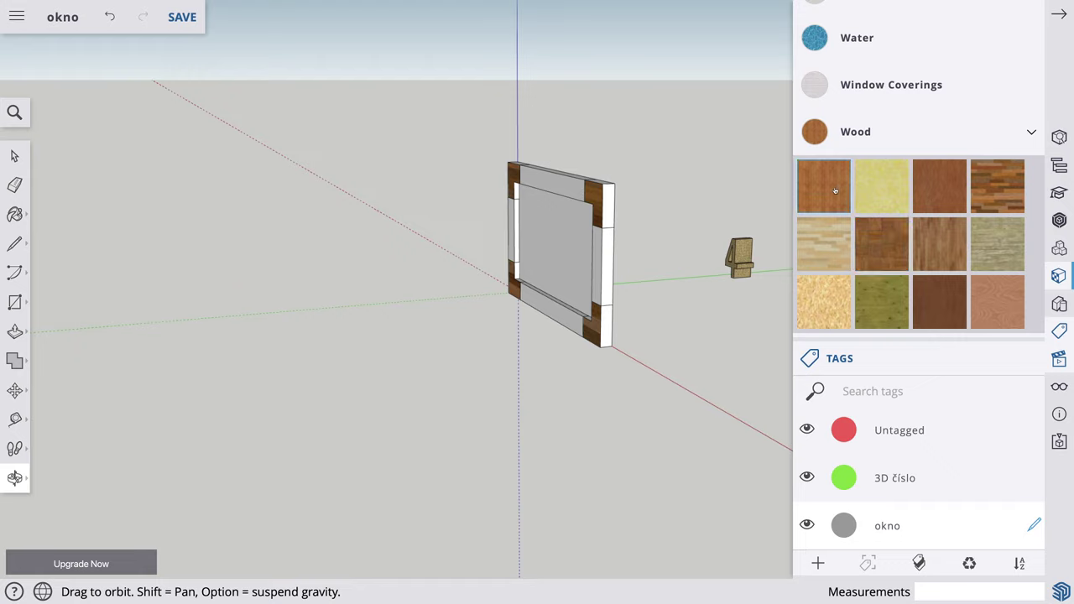
click(935, 309)
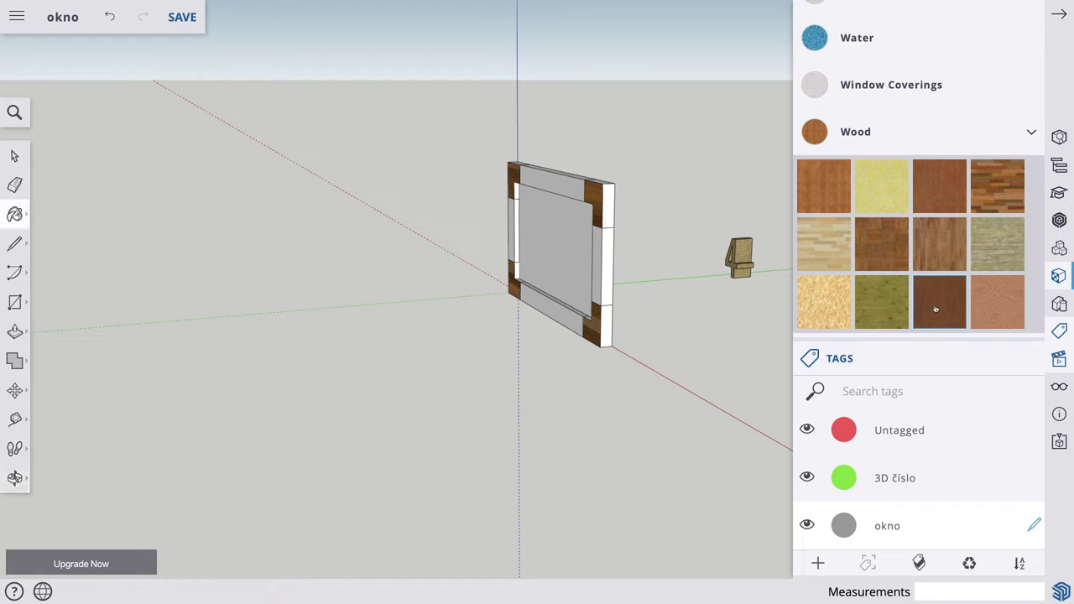
click(609, 201)
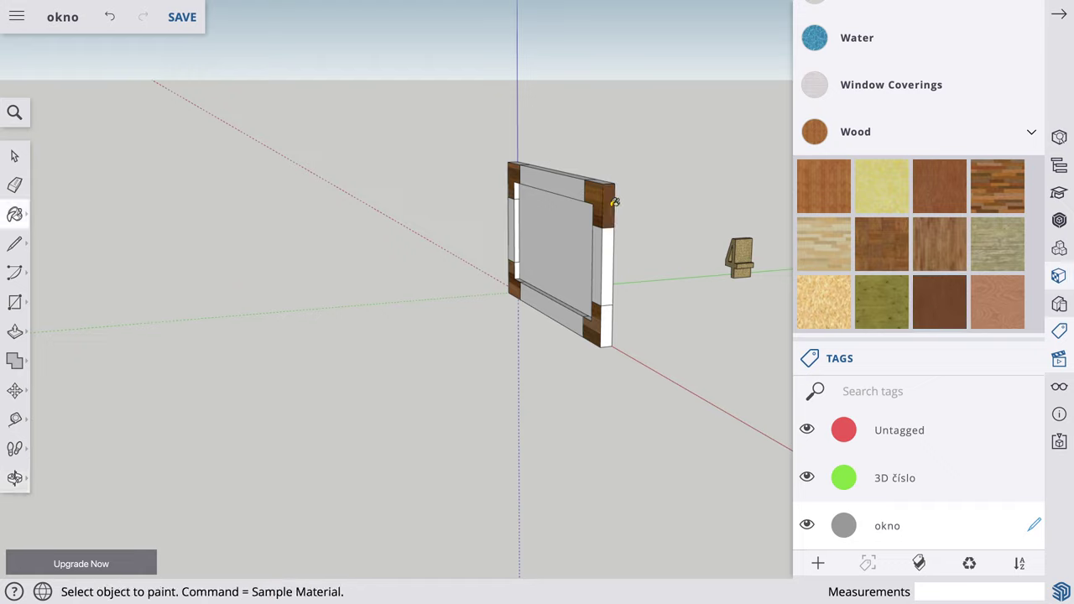
click(610, 319)
Pick a lighter wood texture from the Wood swatches and return to an angled front view.
click(15, 477)
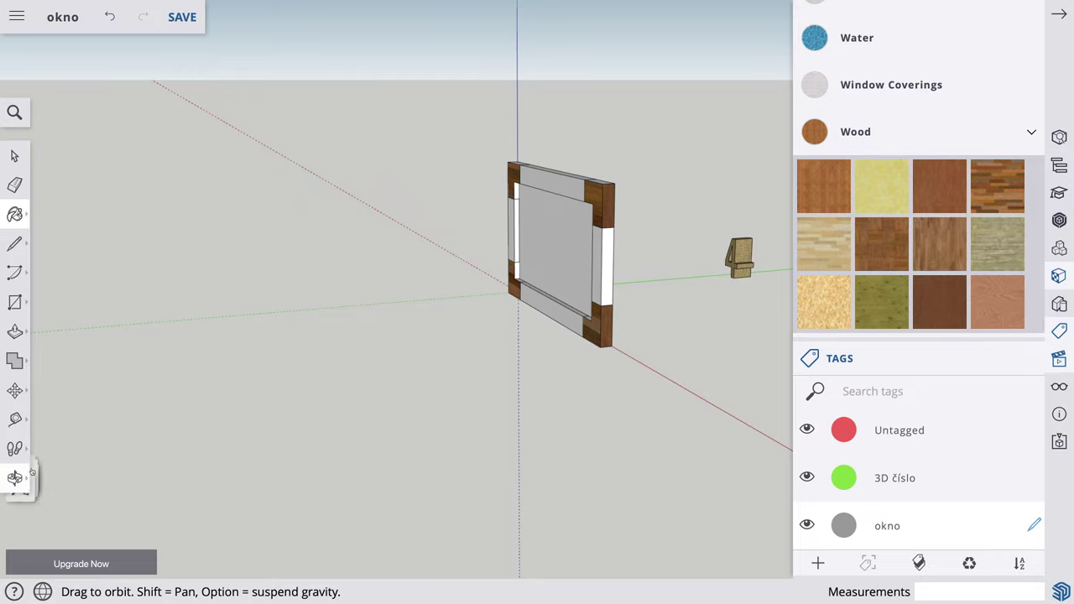
drag(612, 371, 402, 380)
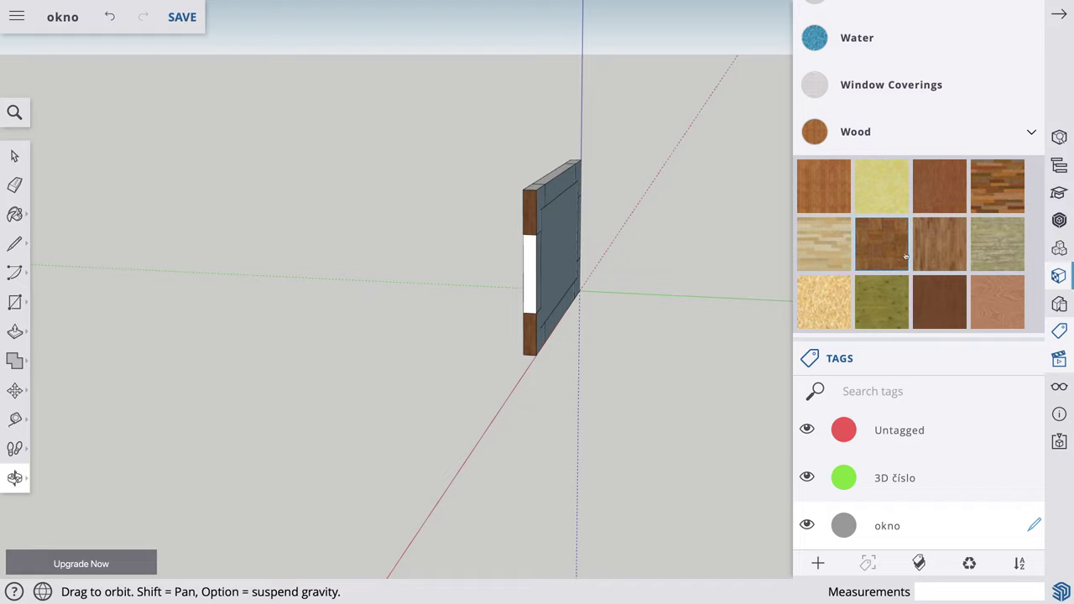
click(936, 298)
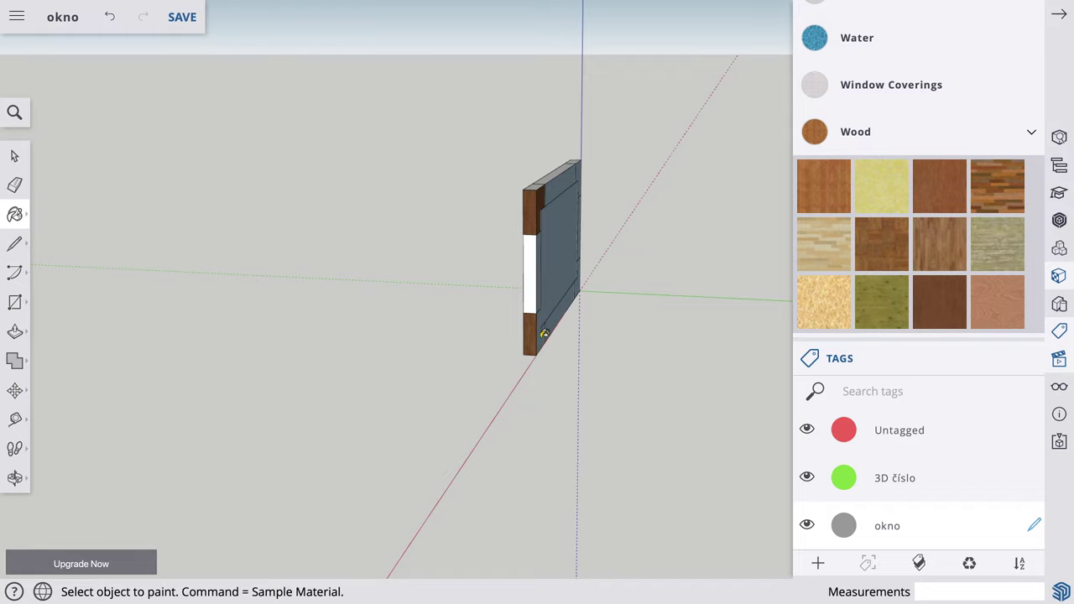
click(15, 478)
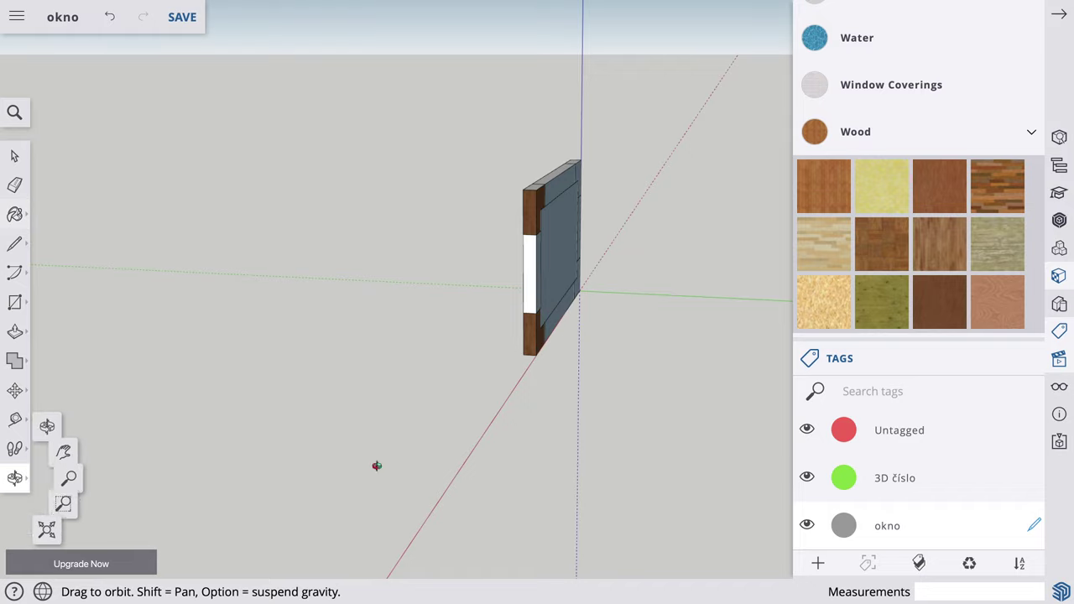
mouse_move(676, 396)
mouse_down()
mouse_move(506, 389)
mouse_move(657, 389)
mouse_move(616, 375)
mouse_up()
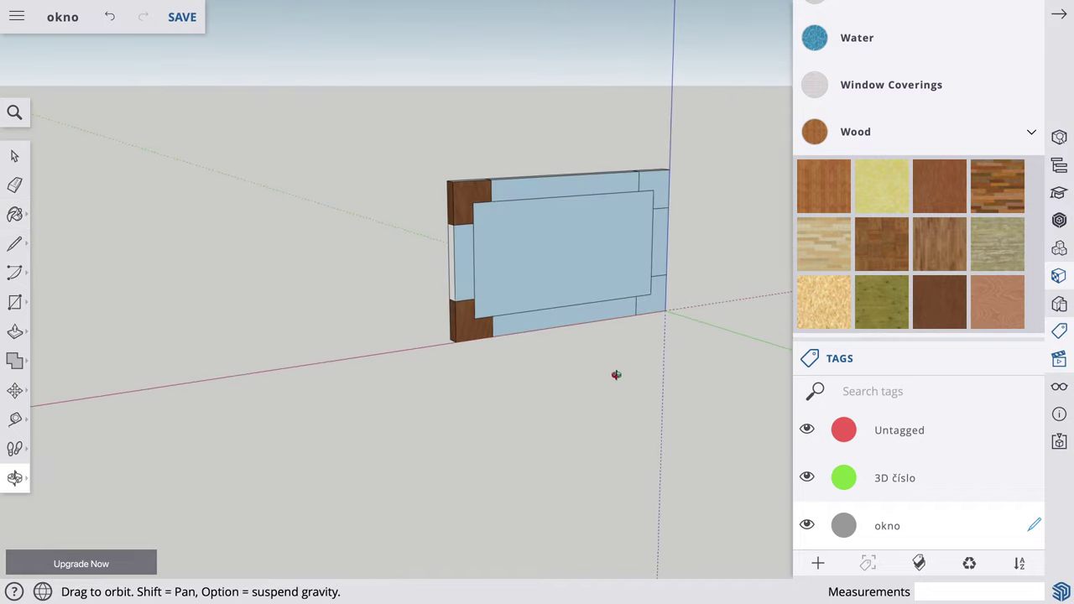
key(b)
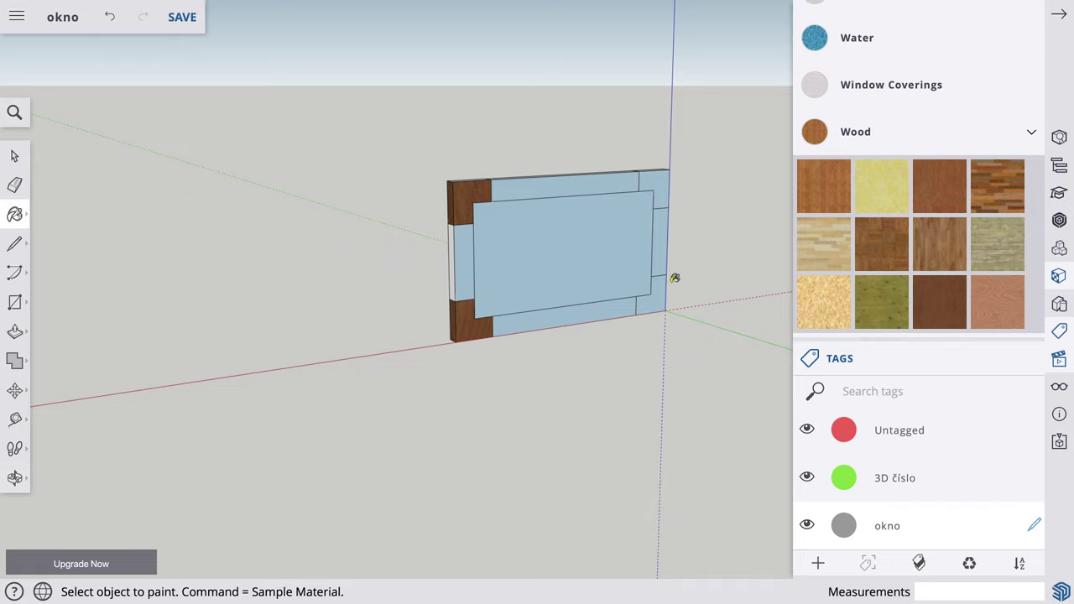
Repaint the fronts of all four corner blocks and the left blocks' sides in lighter wood.
click(660, 295)
click(659, 185)
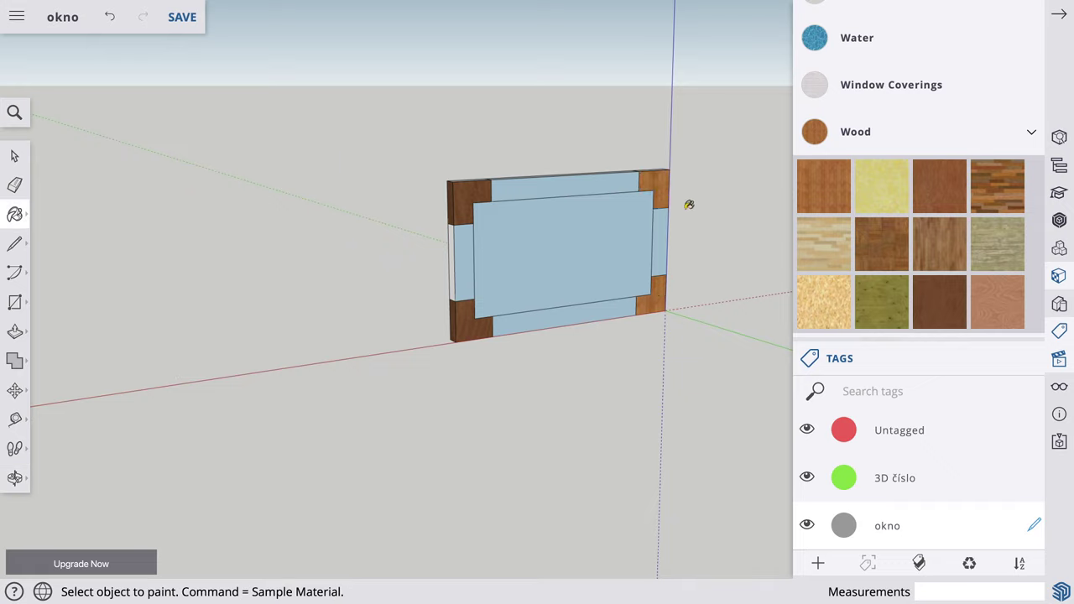
click(472, 189)
click(461, 312)
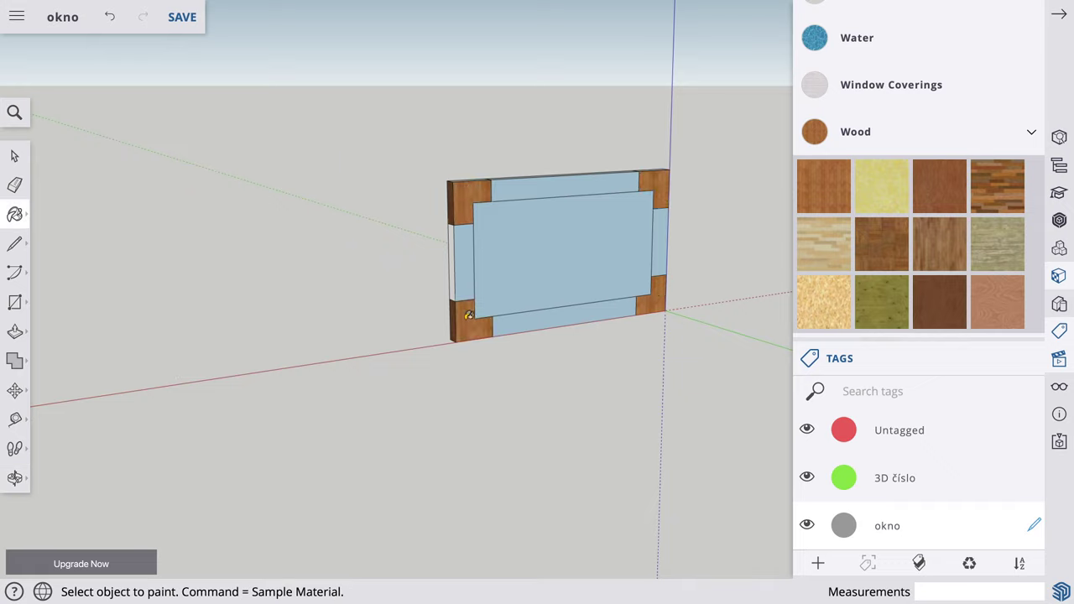
click(453, 208)
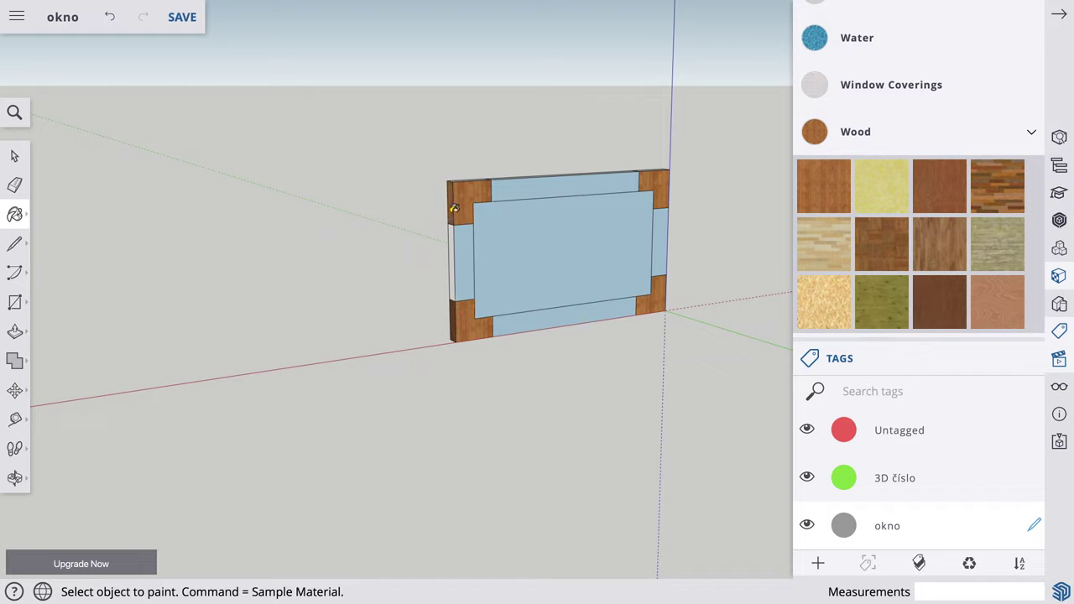
click(454, 321)
Paint the right sides of the top-right and bottom-right blocks with another wood texture.
click(15, 477)
mouse_move(659, 383)
mouse_down()
mouse_move(671, 377)
mouse_move(555, 401)
mouse_move(623, 406)
mouse_move(412, 394)
mouse_up()
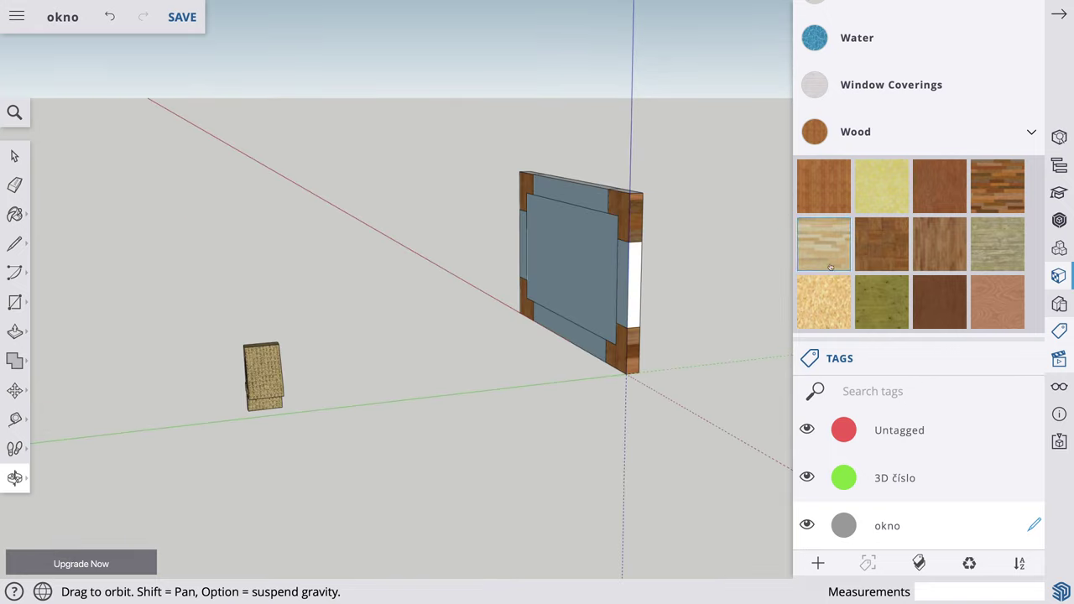
click(835, 187)
click(640, 221)
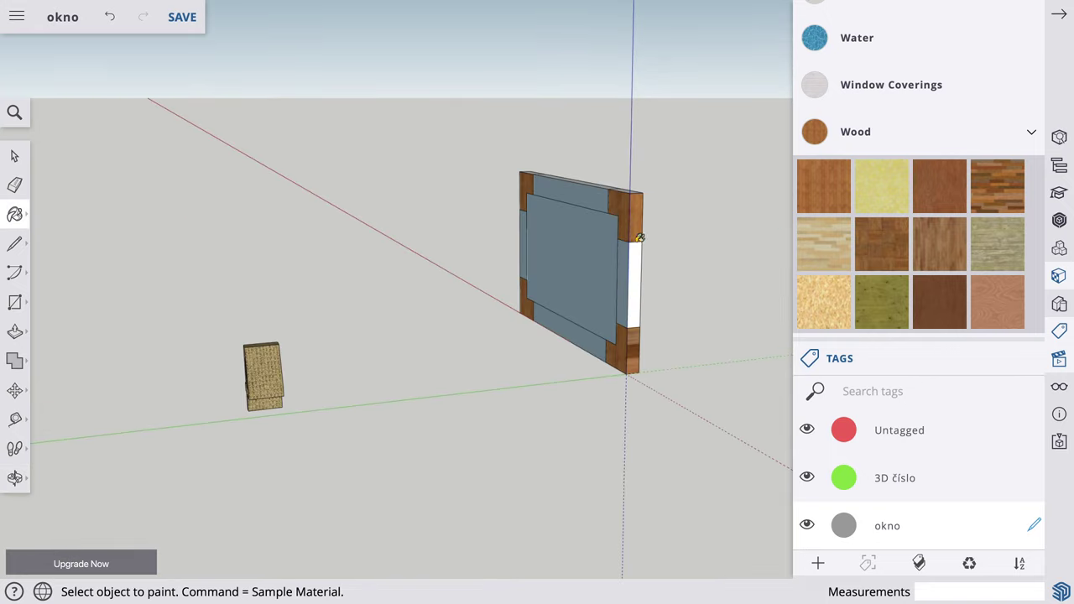
click(624, 348)
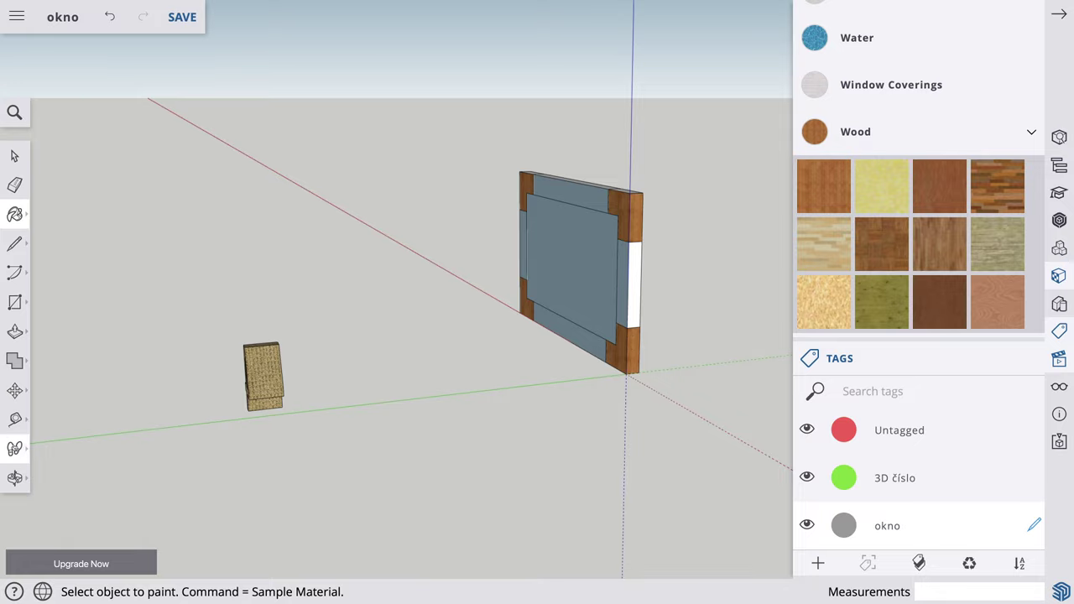
click(14, 477)
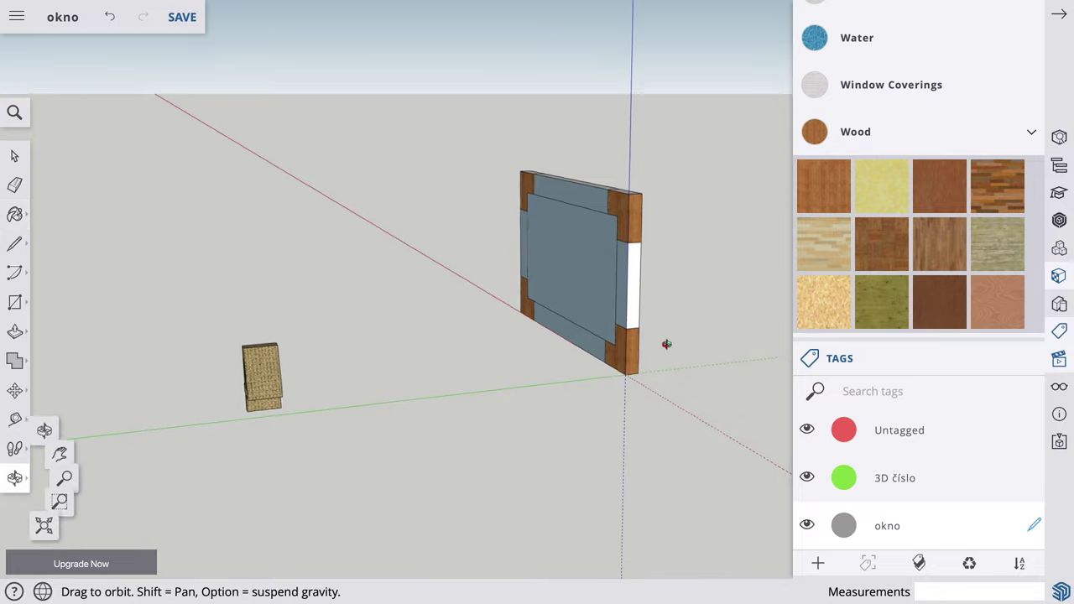
drag(666, 344, 381, 350)
Orbit to a higher, more edge-on view of the frame and scroll back to the Wood swatches.
scroll(892, 138, up, 5)
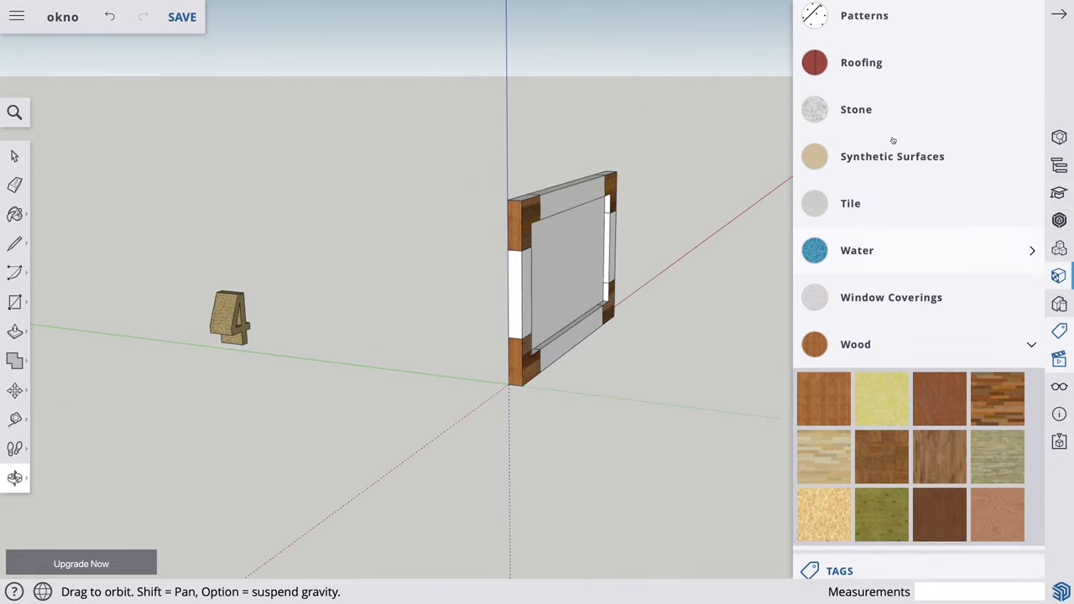
scroll(892, 141, up, 5)
scroll(893, 142, up, 5)
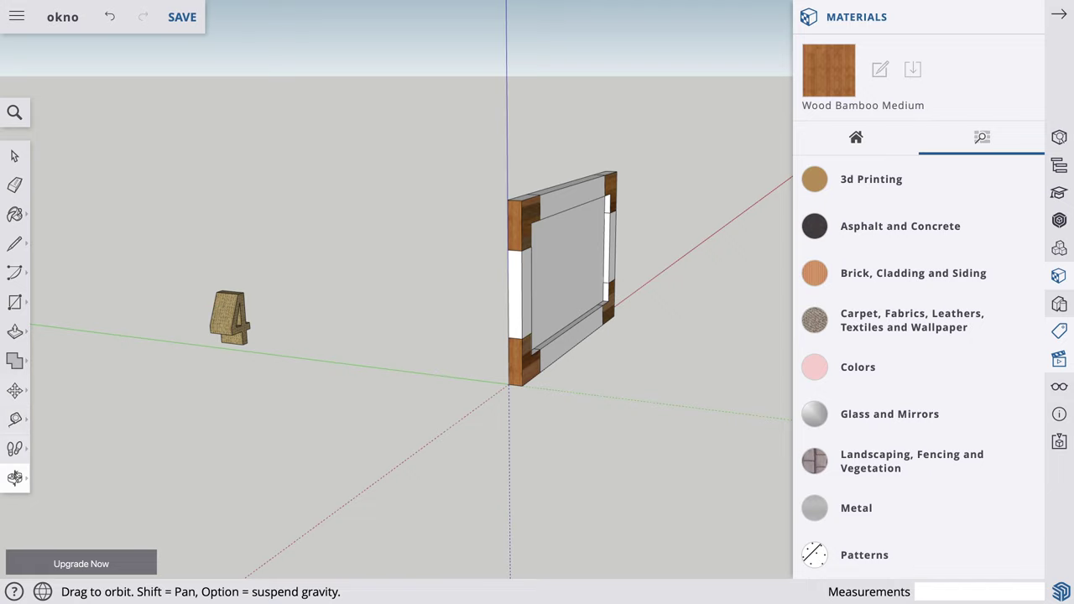
click(14, 477)
drag(548, 293, 557, 324)
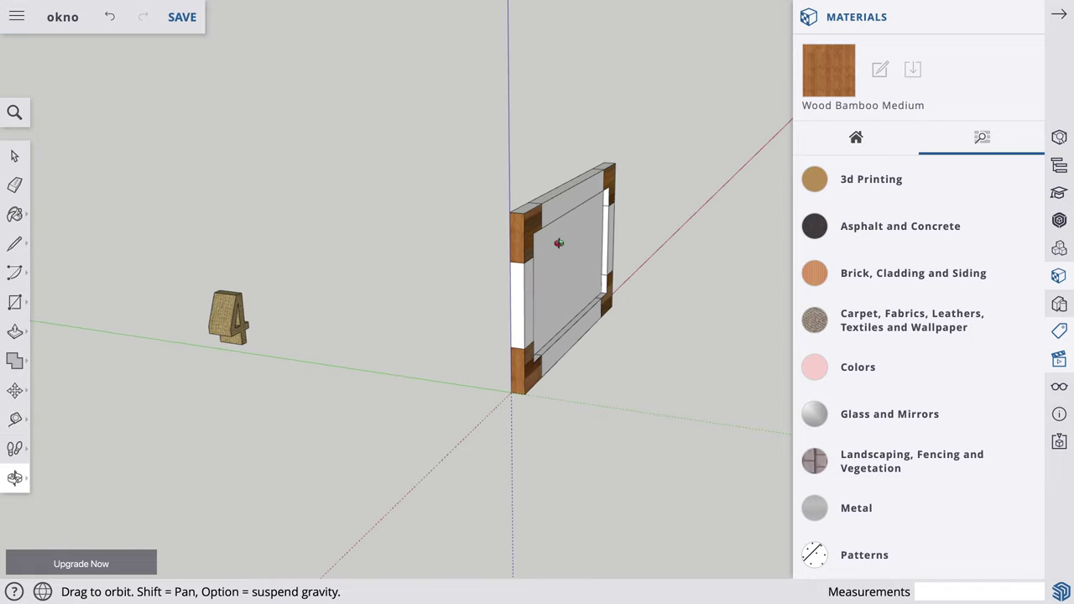
drag(558, 243, 609, 299)
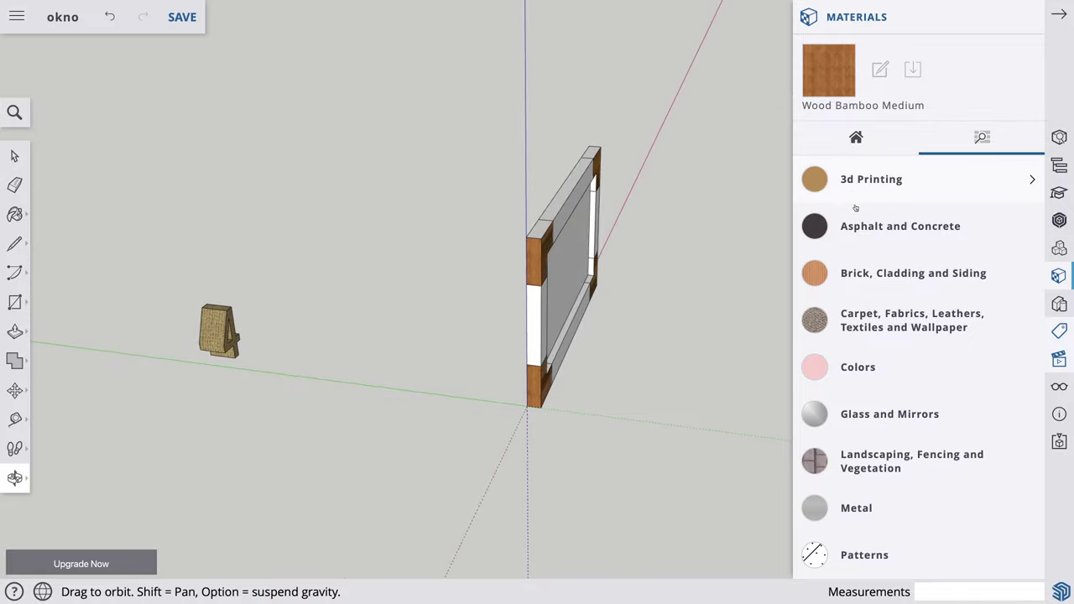
scroll(946, 352, down, 1)
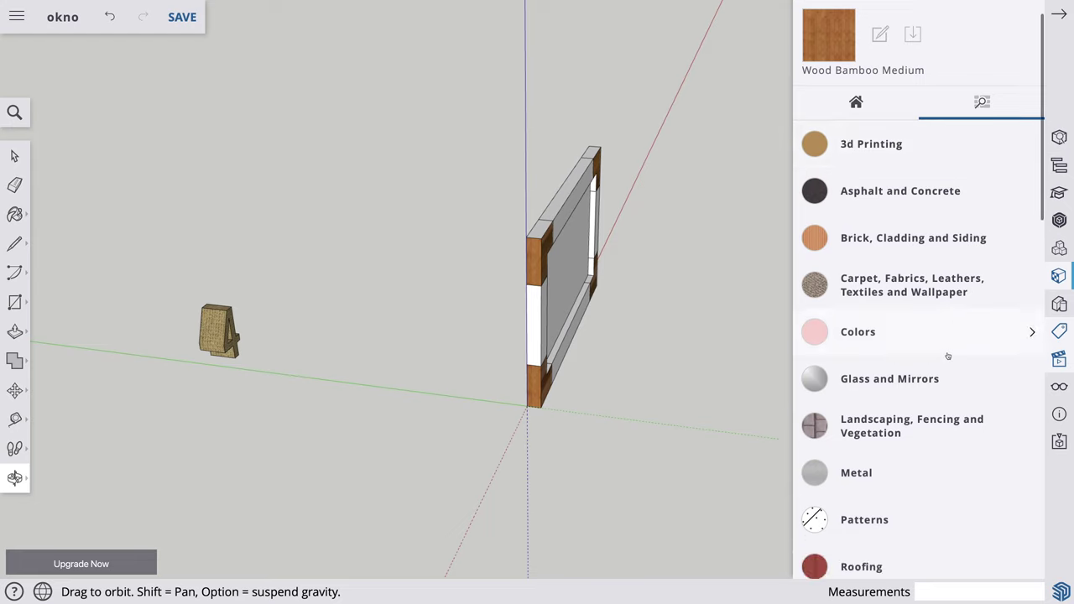
scroll(946, 352, down, 5)
scroll(940, 344, down, 7)
Paint the top blocks of the left and right posts with the first wood texture.
click(937, 332)
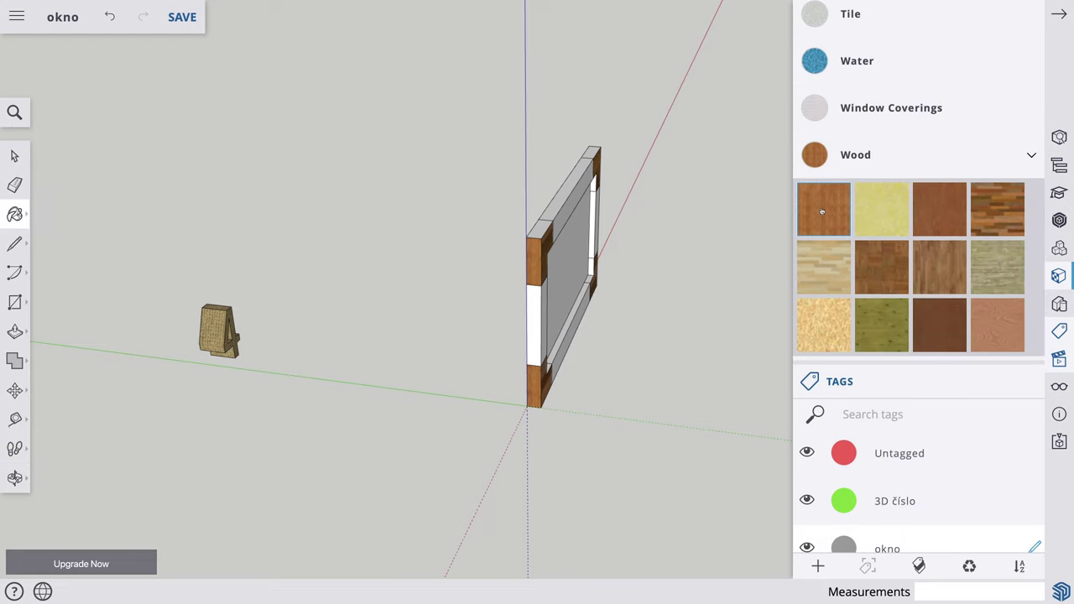
click(538, 228)
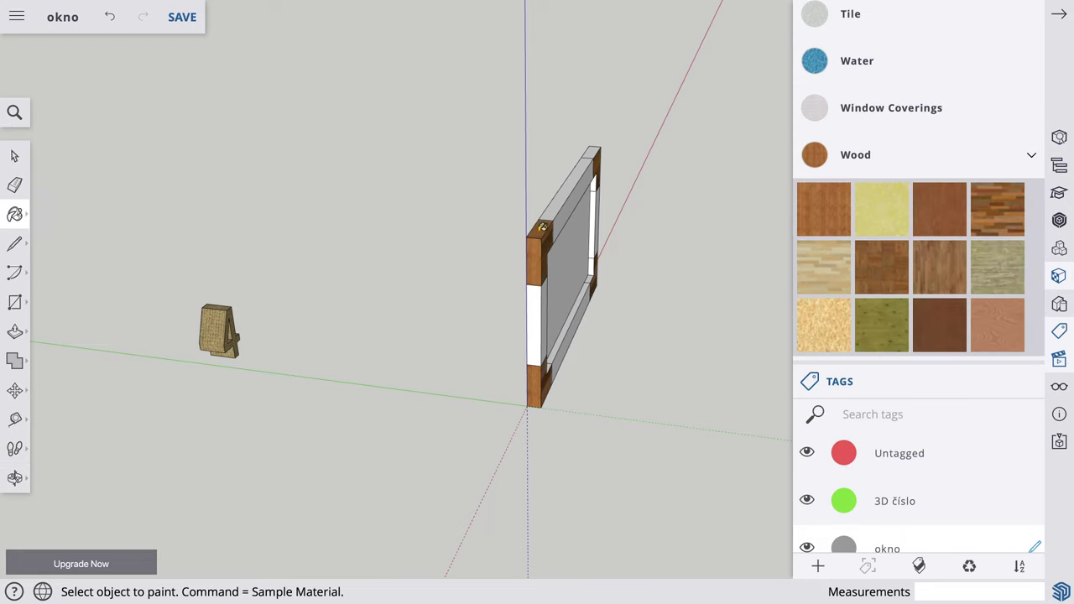
click(593, 151)
click(14, 478)
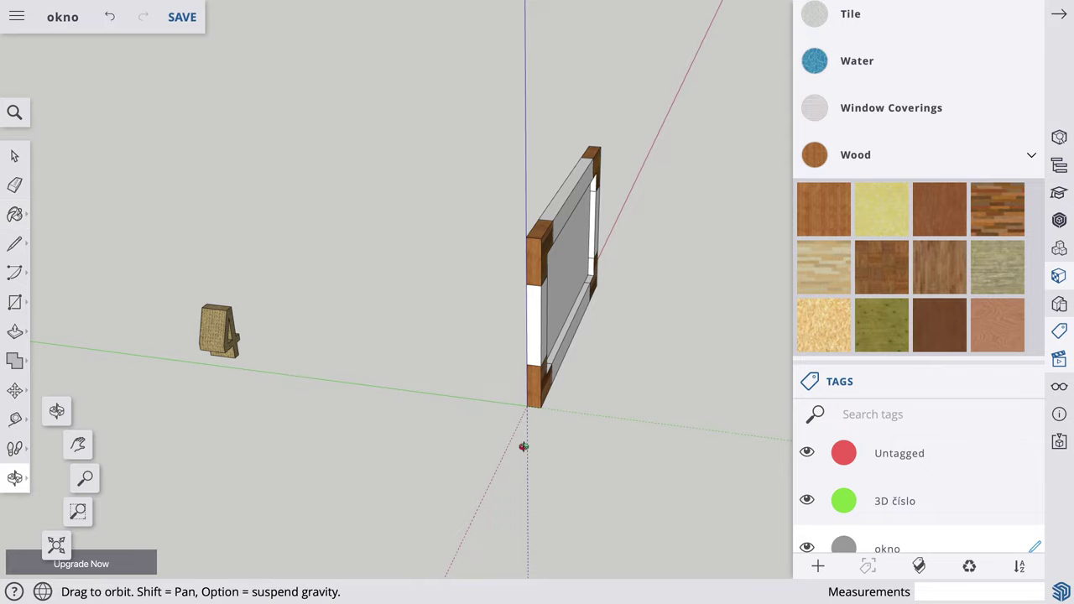
mouse_move(615, 435)
mouse_down()
mouse_move(582, 204)
mouse_move(517, 405)
mouse_move(290, 429)
mouse_move(550, 408)
mouse_move(227, 419)
mouse_up()
drag(444, 391, 411, 372)
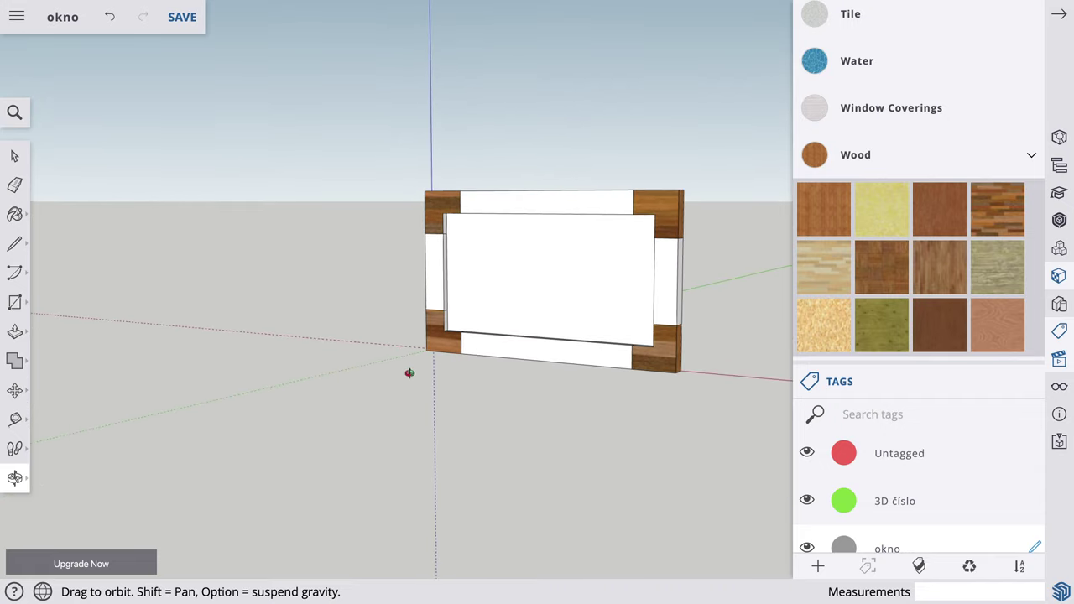
mouse_move(503, 378)
mouse_down()
mouse_move(371, 378)
mouse_move(403, 384)
mouse_move(570, 170)
mouse_up()
drag(561, 402, 578, 244)
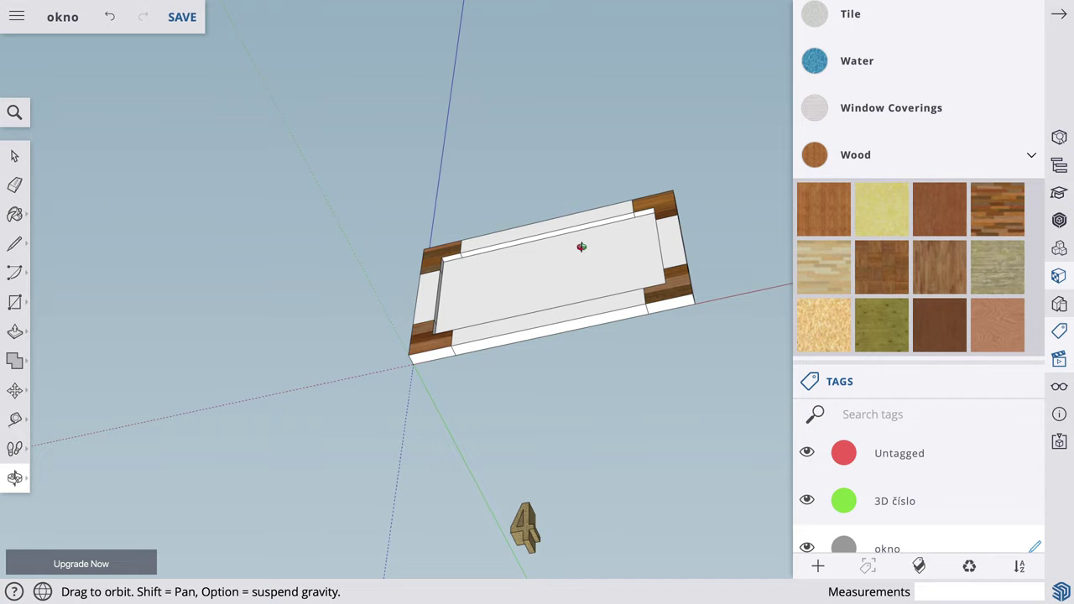
Paint the lower-right and lower-left corner pieces with the wood texture.
click(830, 207)
click(674, 300)
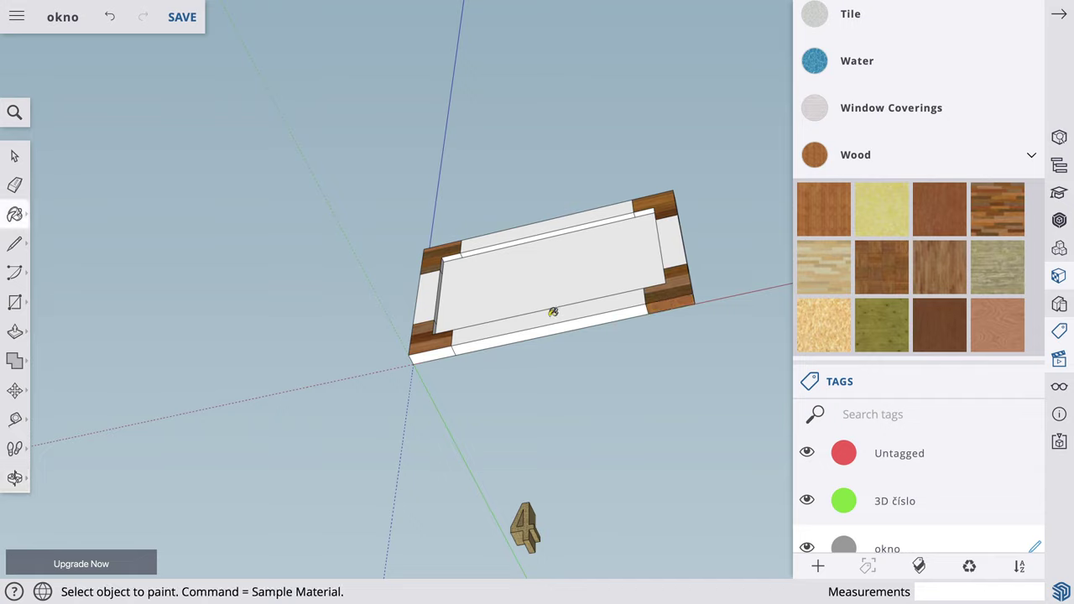
click(439, 352)
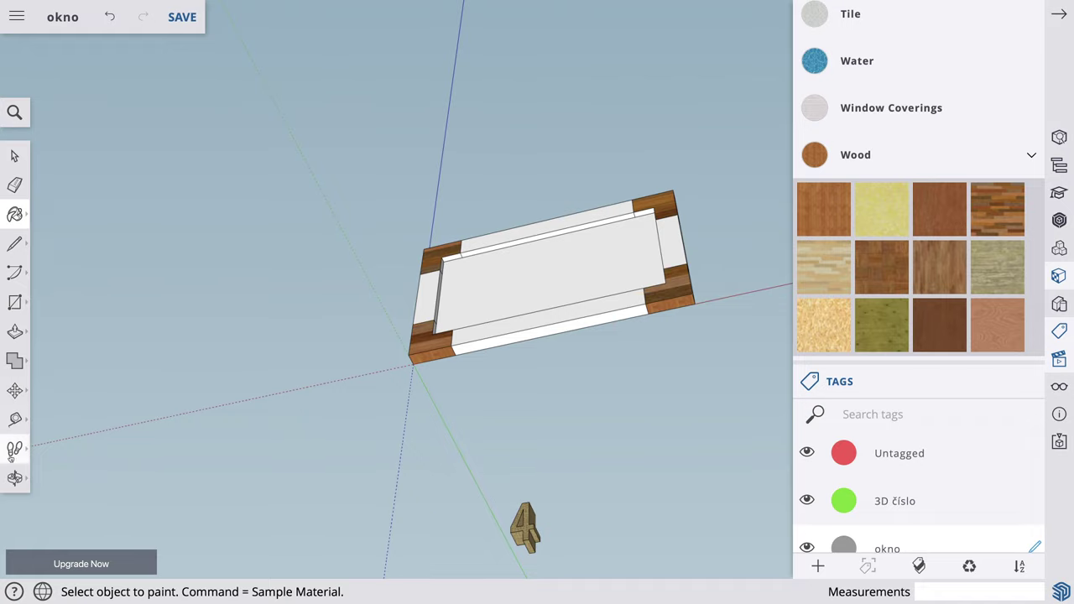
click(15, 478)
mouse_move(532, 392)
mouse_down()
mouse_move(480, 380)
mouse_move(513, 327)
mouse_up()
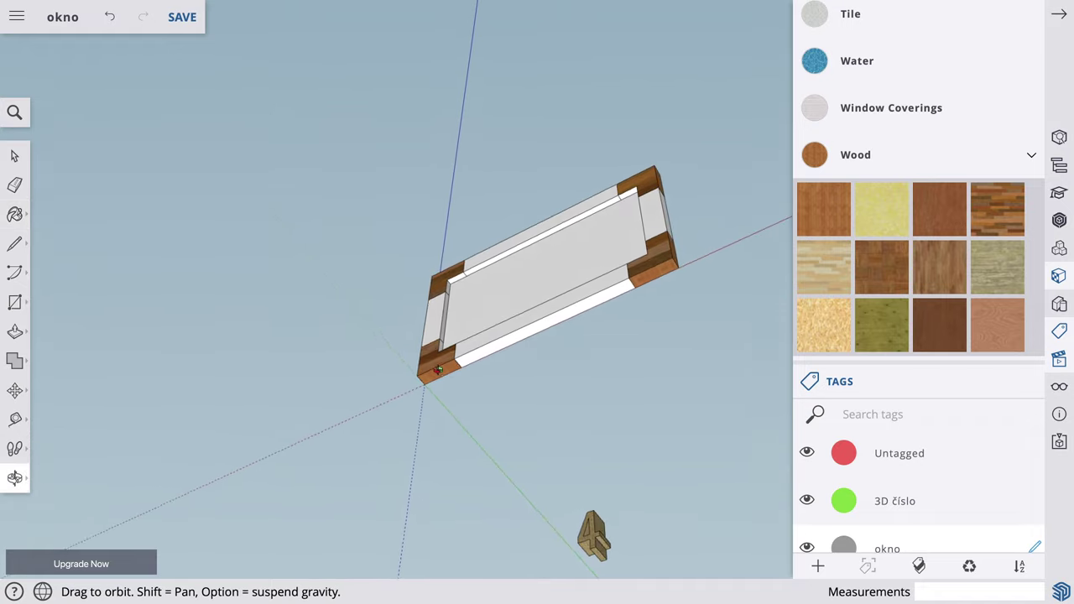
key(b)
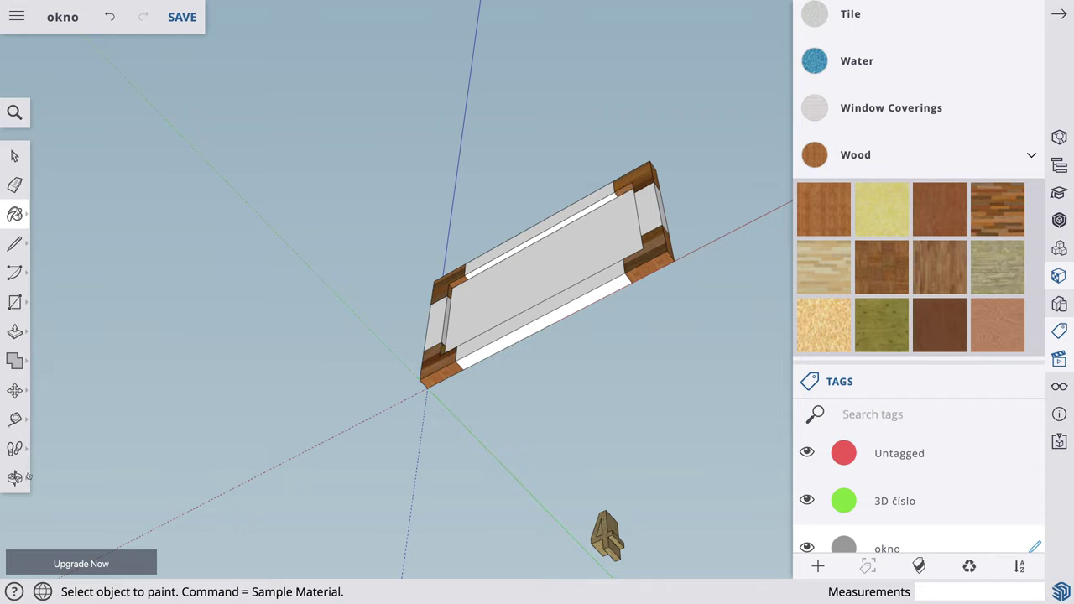
Finish wood-painting the remaining corner blocks, orbiting around to check each corner.
click(18, 477)
mouse_move(344, 394)
mouse_down()
mouse_move(527, 204)
mouse_move(736, 391)
mouse_move(637, 379)
mouse_move(642, 593)
mouse_up()
mouse_move(628, 325)
mouse_down()
mouse_move(599, 388)
mouse_move(590, 477)
mouse_move(718, 523)
mouse_up()
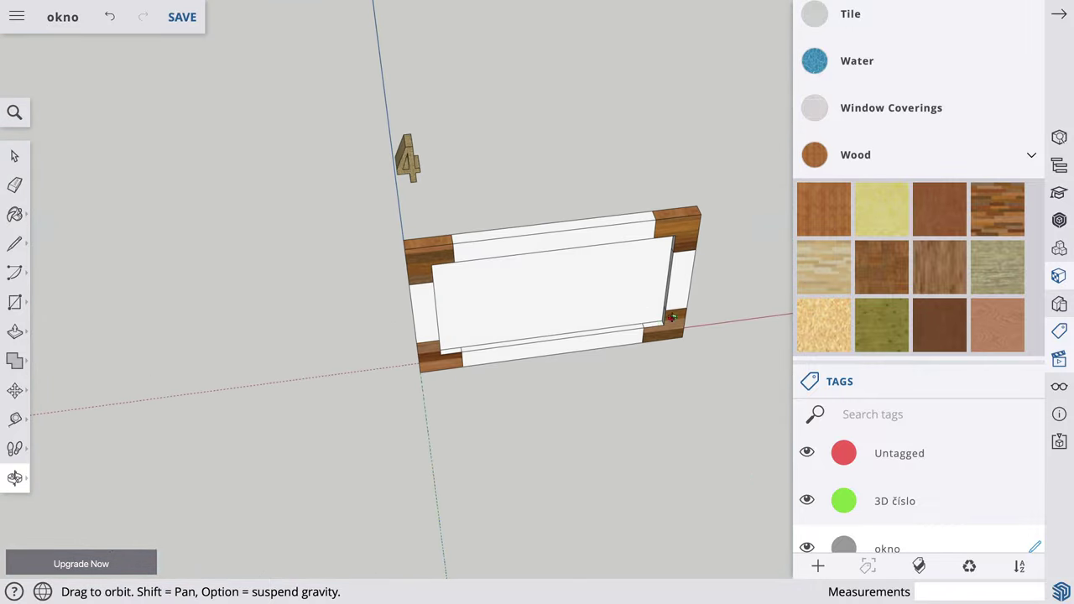
click(826, 212)
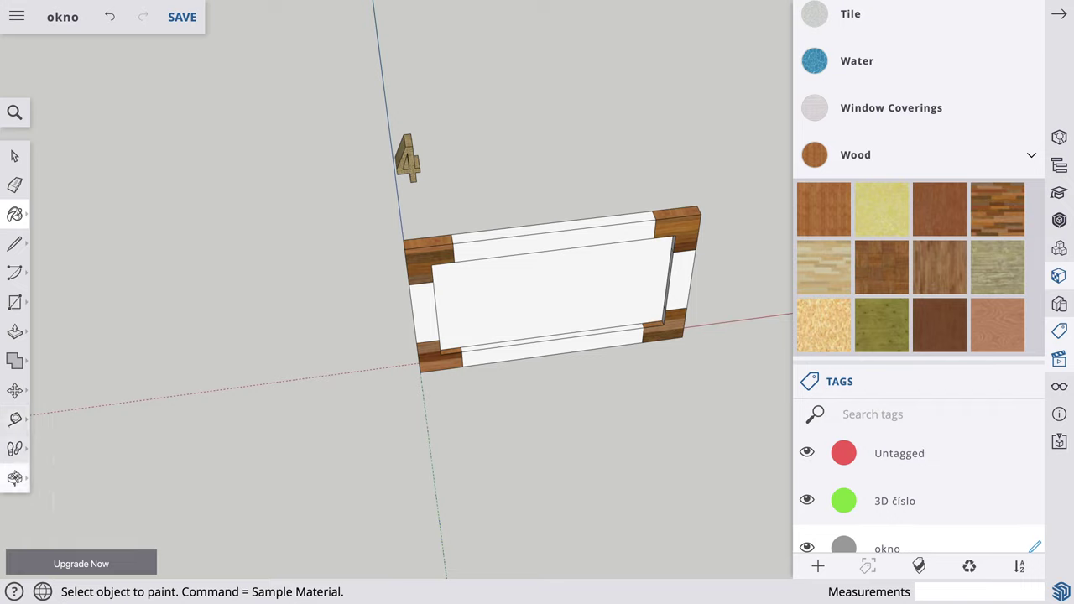
click(14, 477)
mouse_move(688, 371)
mouse_down()
mouse_move(378, 369)
mouse_move(374, 340)
mouse_move(607, 398)
mouse_move(769, 357)
mouse_move(707, 343)
mouse_move(763, 333)
mouse_move(626, 302)
mouse_up()
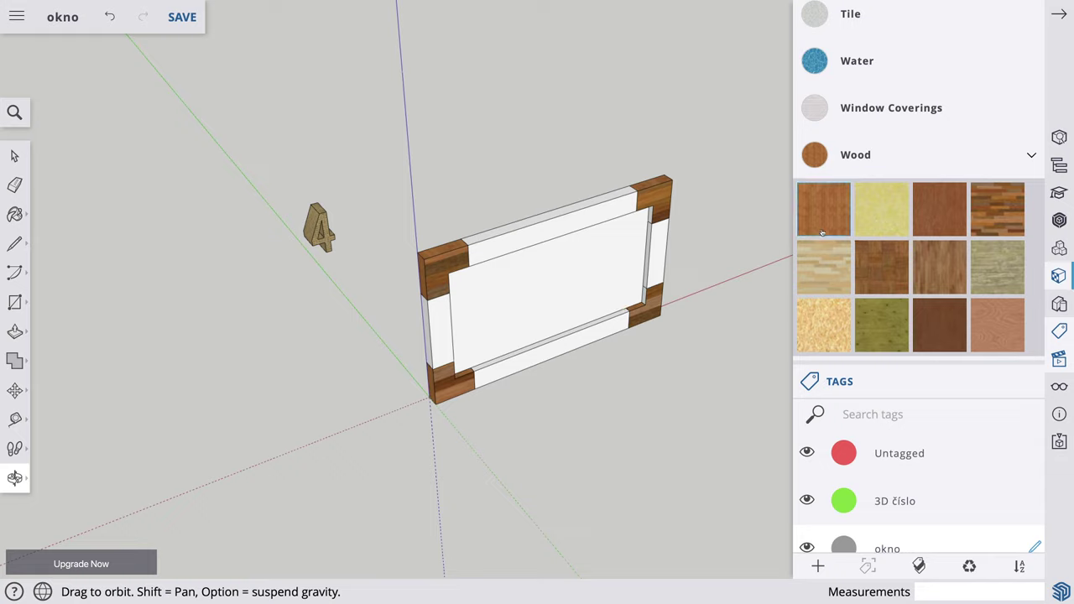
key(b)
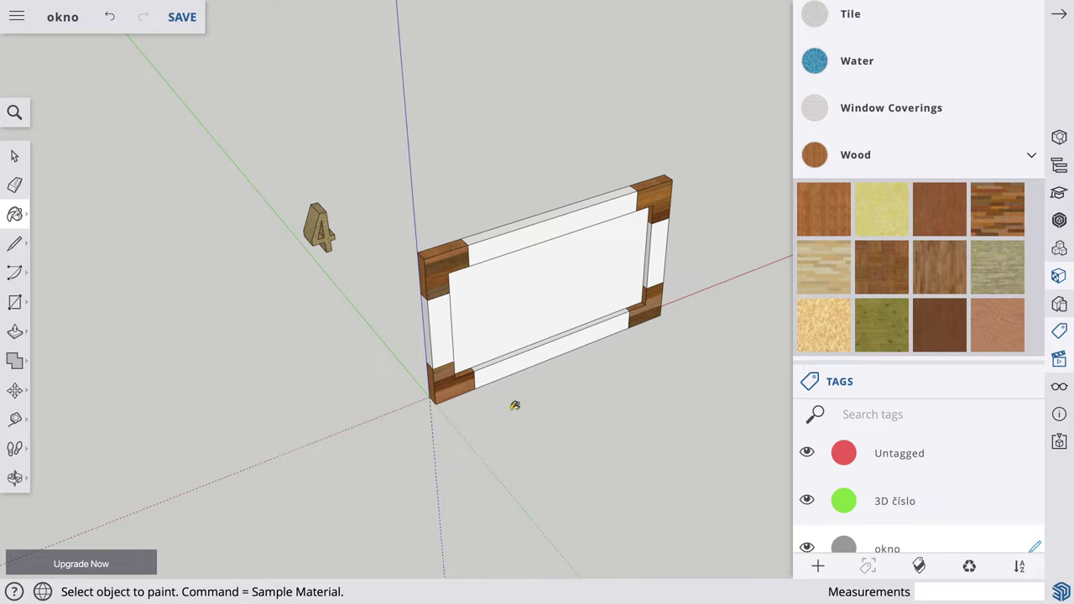
click(15, 478)
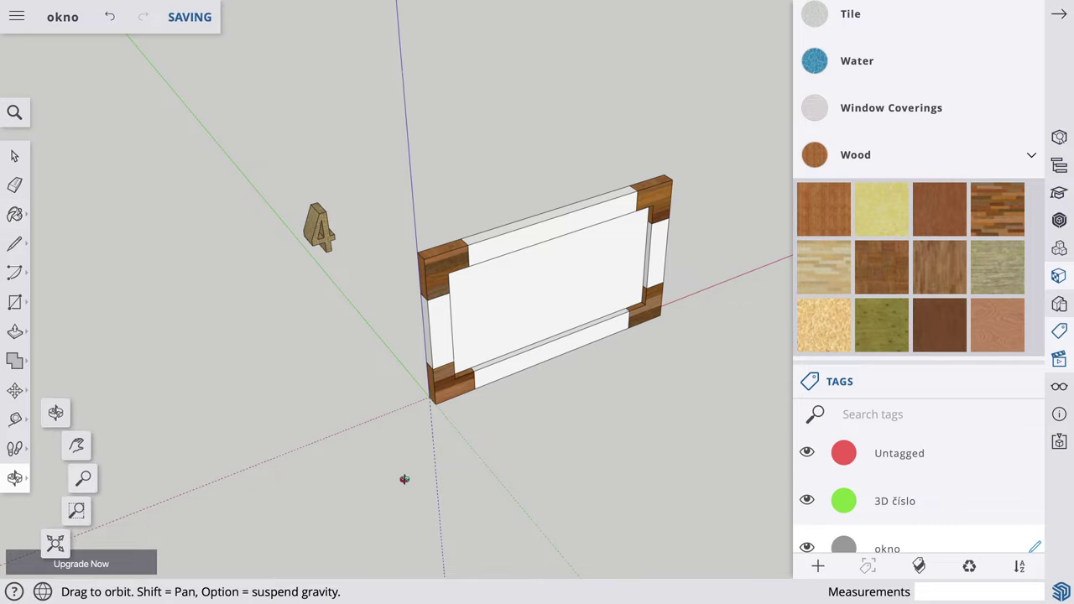
mouse_move(403, 476)
mouse_down()
mouse_move(546, 455)
mouse_move(401, 337)
mouse_move(438, 331)
mouse_up()
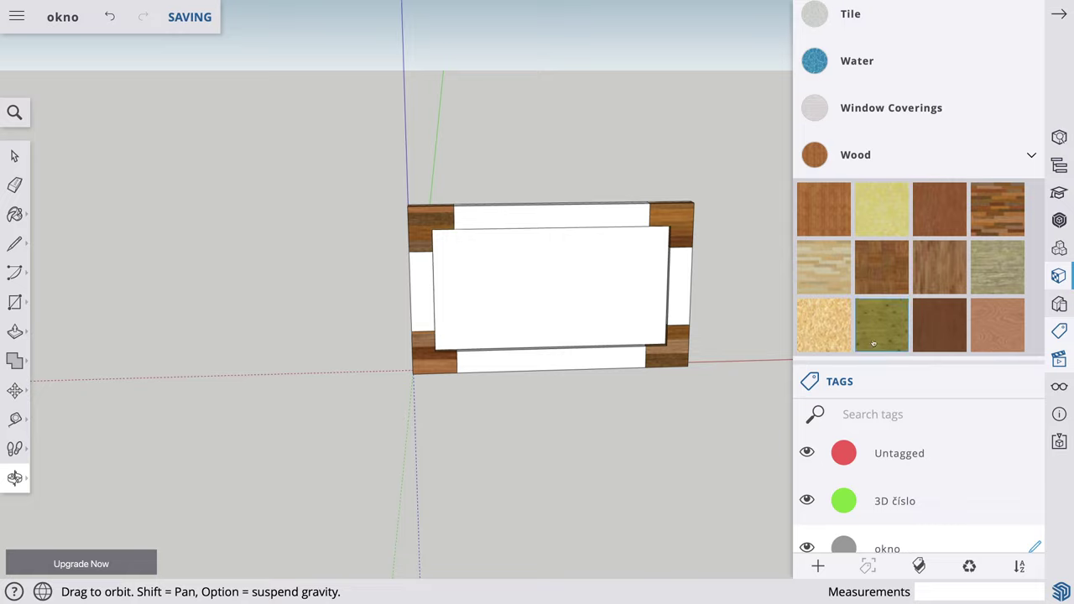
Scroll the materials library up to the Synthetic Surfaces textures.
scroll(876, 370, up, 1)
scroll(876, 370, up, 3)
scroll(876, 370, up, 3)
scroll(875, 370, up, 2)
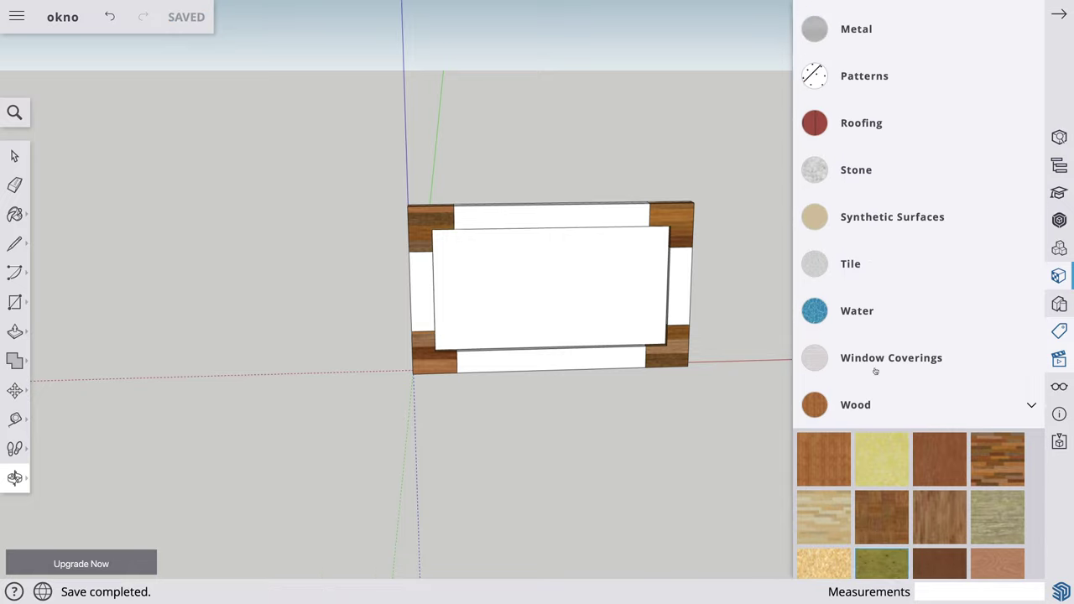
scroll(881, 296, up, 2)
Paint the top, right, bottom and left frame strips and the inner left piece in beige Synthetic Surfaces.
click(884, 273)
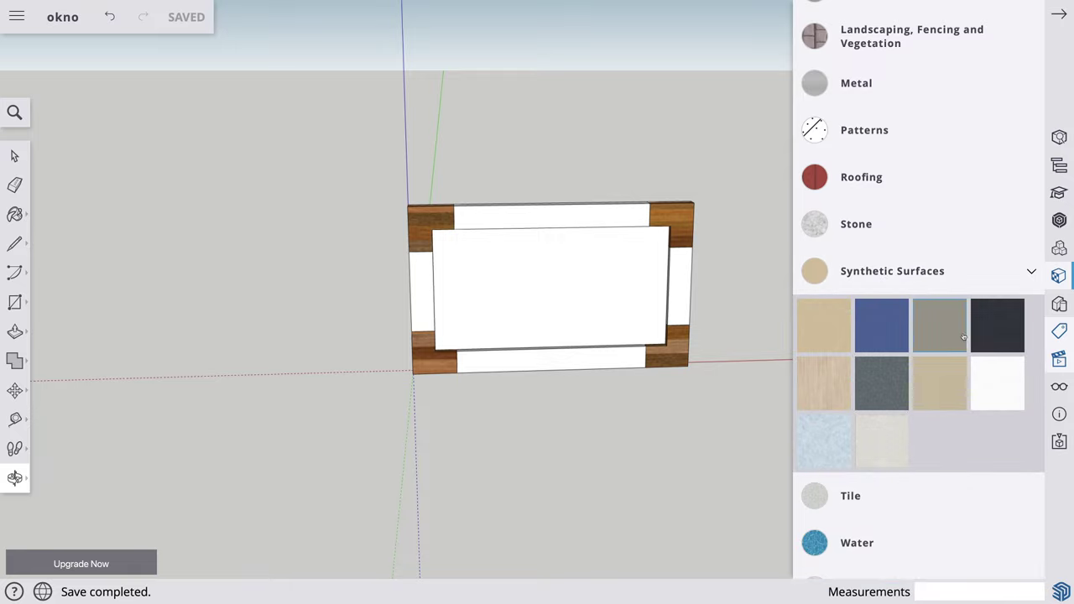
click(823, 332)
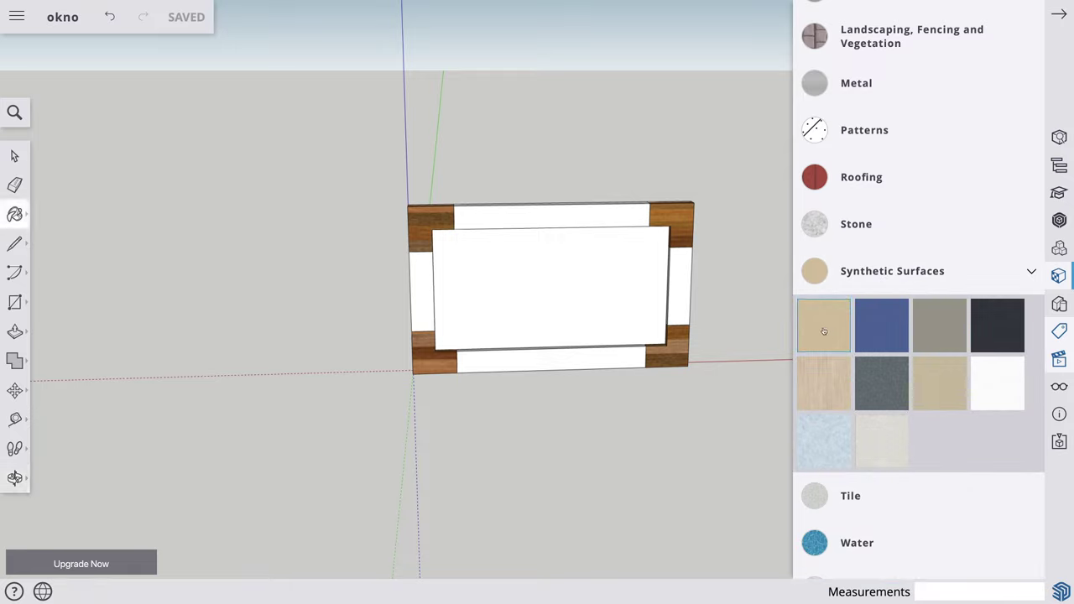
click(588, 212)
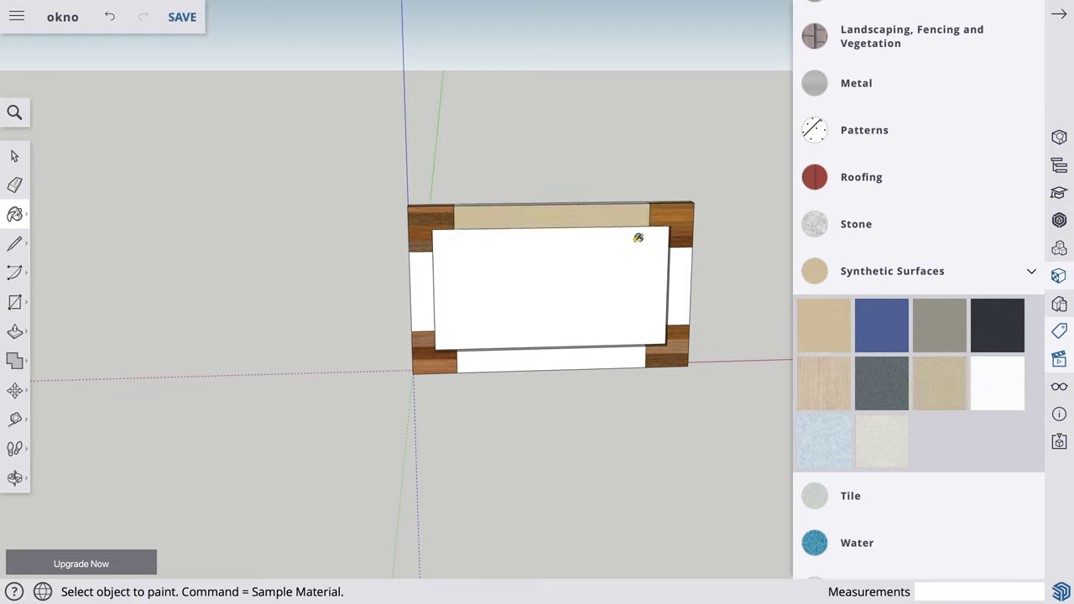
click(682, 271)
click(563, 360)
click(422, 297)
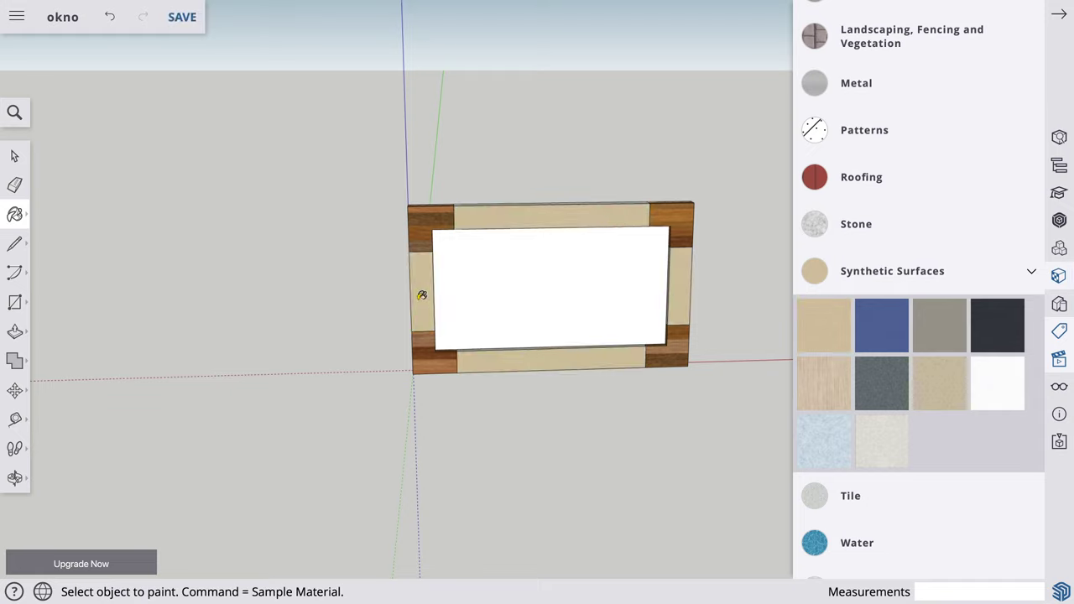
click(15, 478)
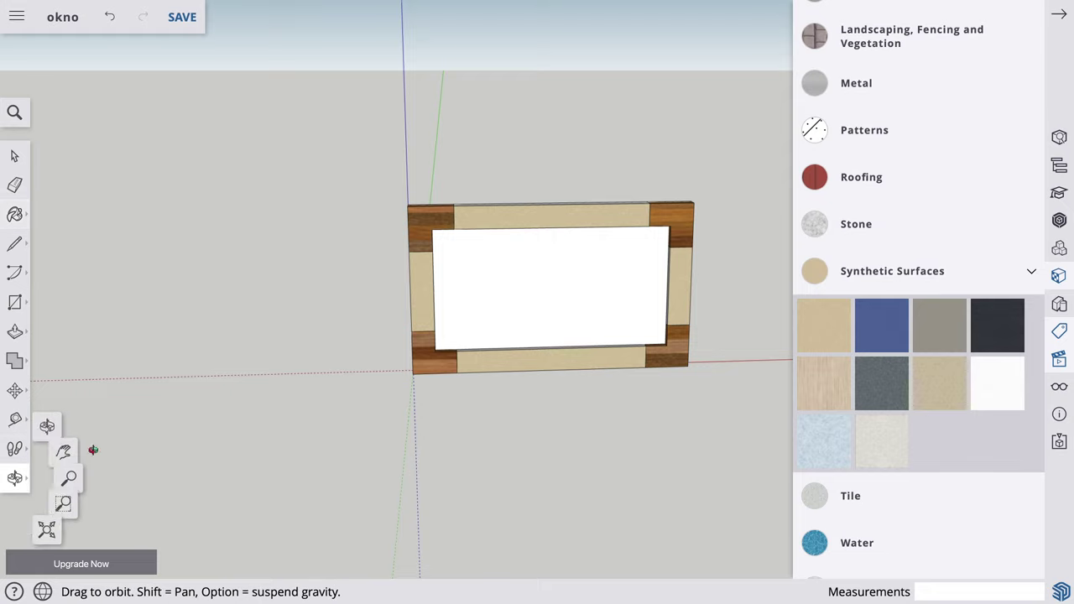
mouse_move(417, 430)
mouse_down()
mouse_move(683, 431)
mouse_move(518, 305)
mouse_up()
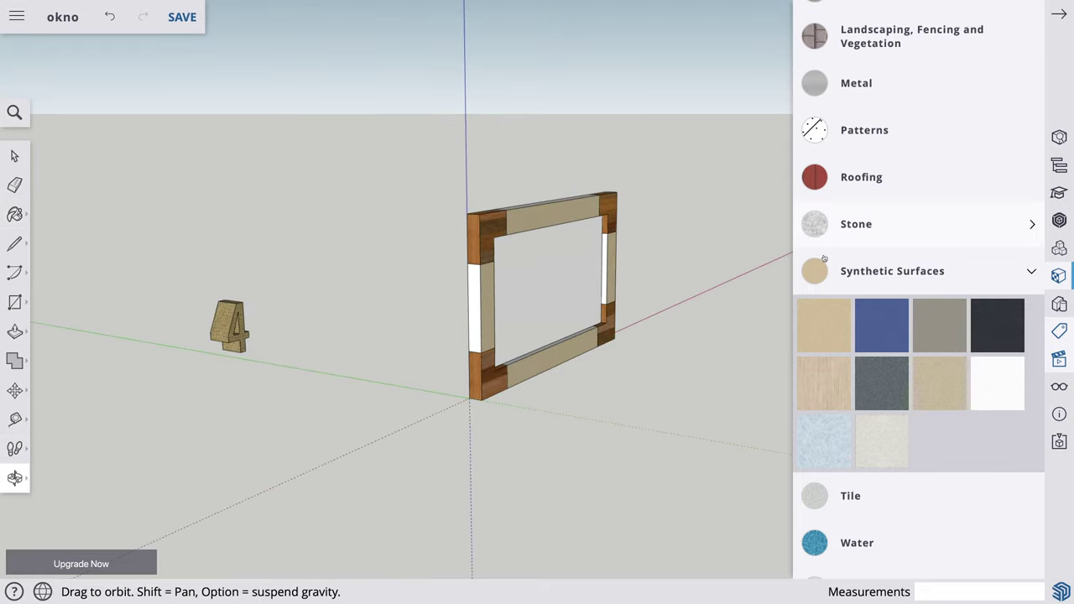
click(824, 326)
click(477, 295)
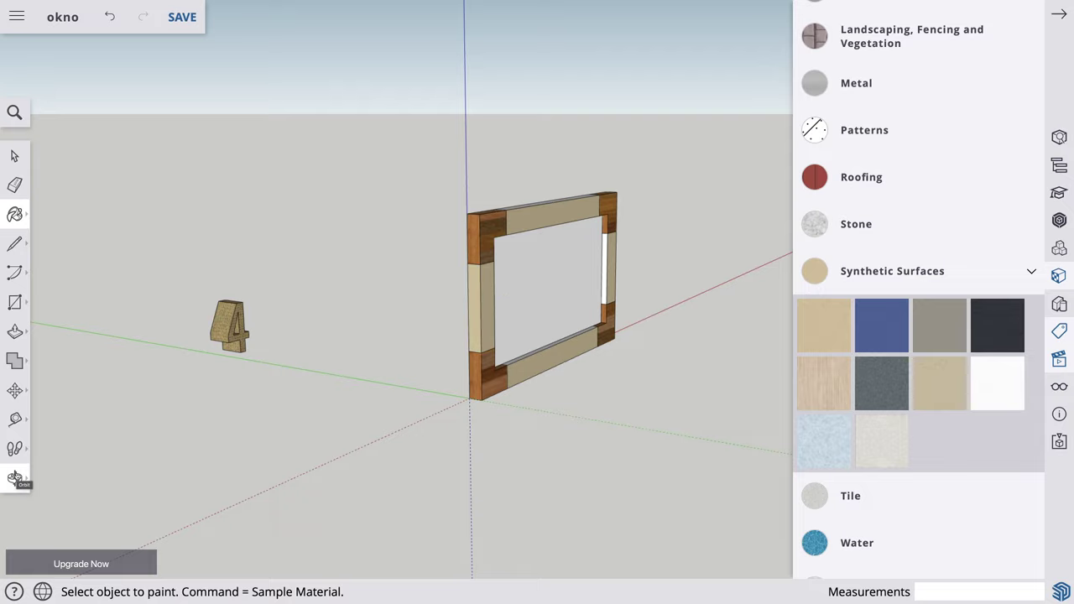
Paint the right side piece and the white bottom strip beige.
click(15, 479)
mouse_move(307, 438)
mouse_down()
mouse_move(547, 456)
mouse_move(484, 433)
mouse_move(669, 420)
mouse_move(747, 369)
mouse_up()
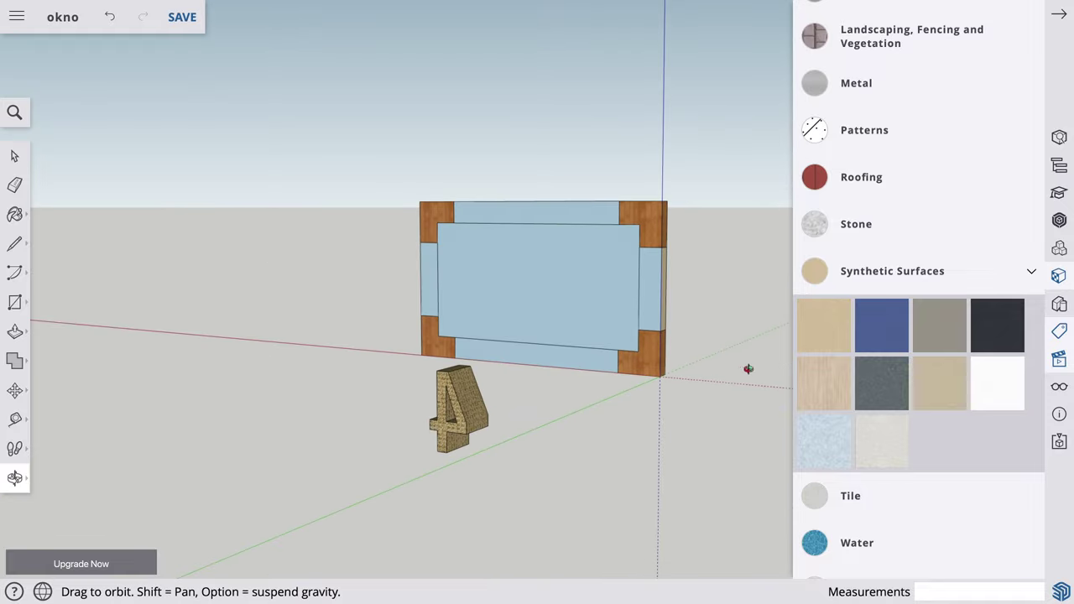
click(827, 327)
click(656, 287)
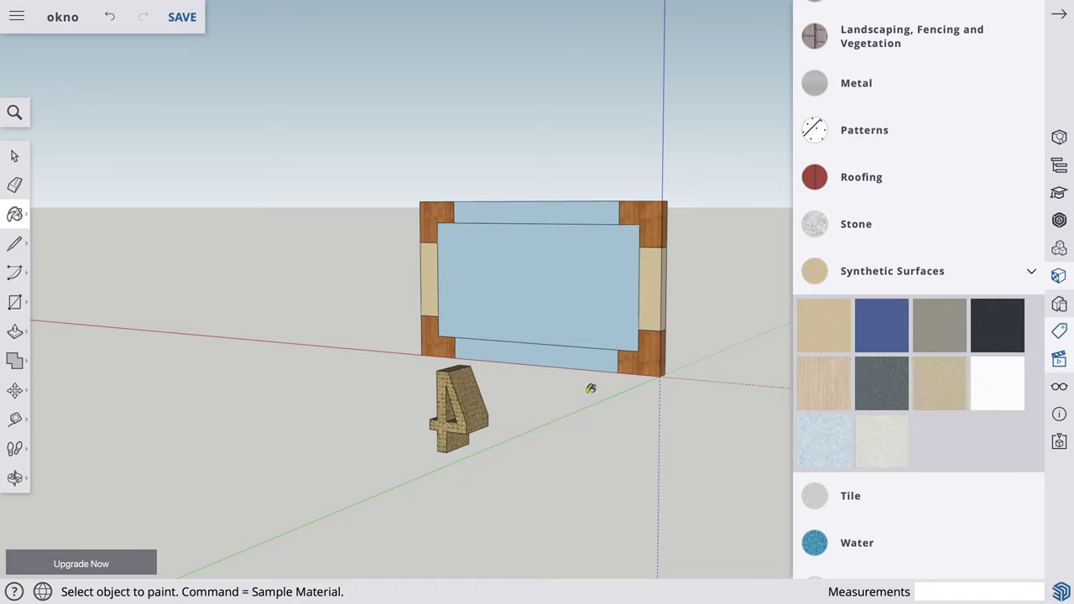
click(15, 477)
mouse_move(628, 444)
mouse_down()
mouse_move(620, 317)
mouse_move(575, 48)
mouse_up()
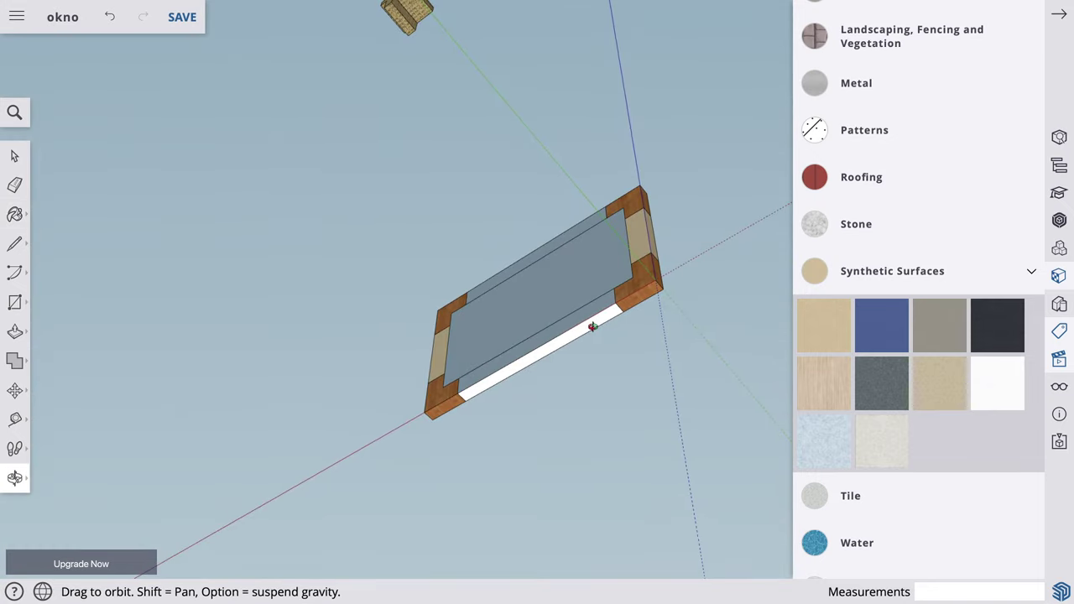
key(b)
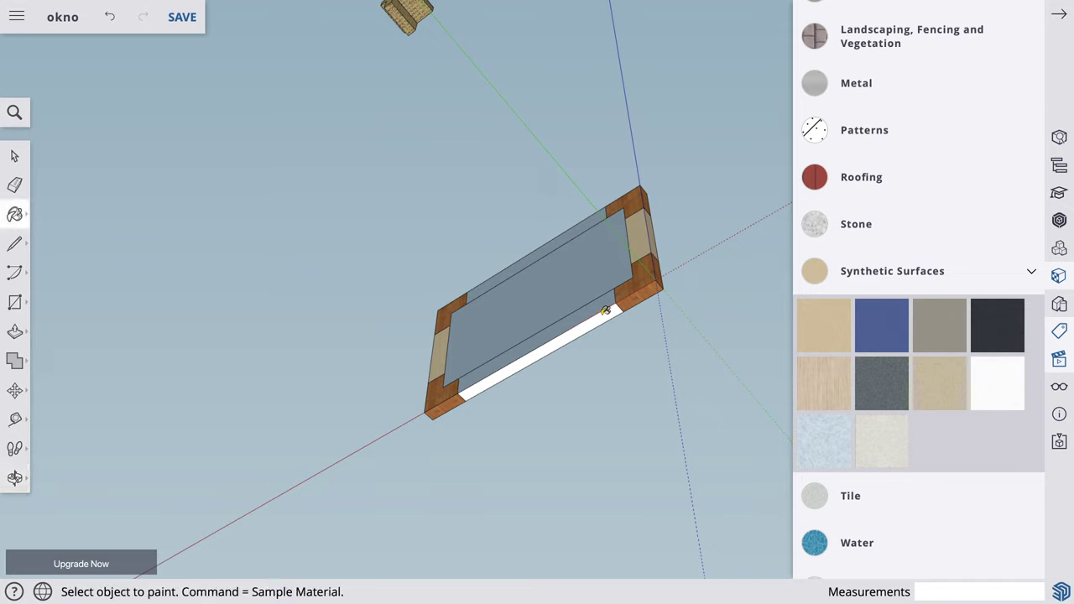
click(603, 317)
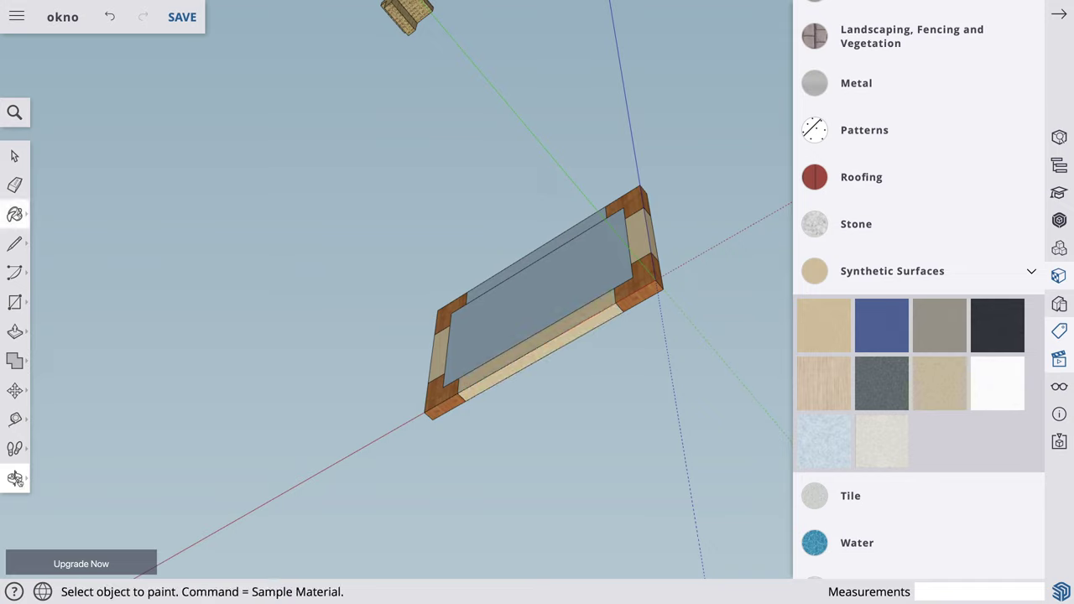
Paint the top and right inner strips beige, then view the frame from the front.
click(15, 477)
mouse_move(674, 399)
mouse_down()
mouse_move(120, 225)
mouse_move(150, 435)
mouse_up()
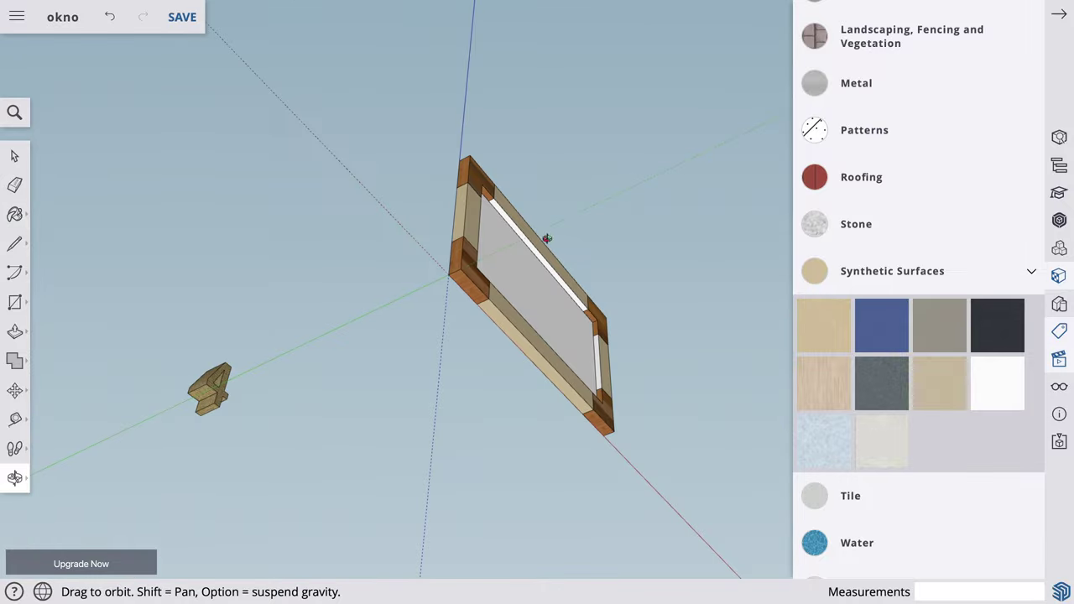
click(832, 319)
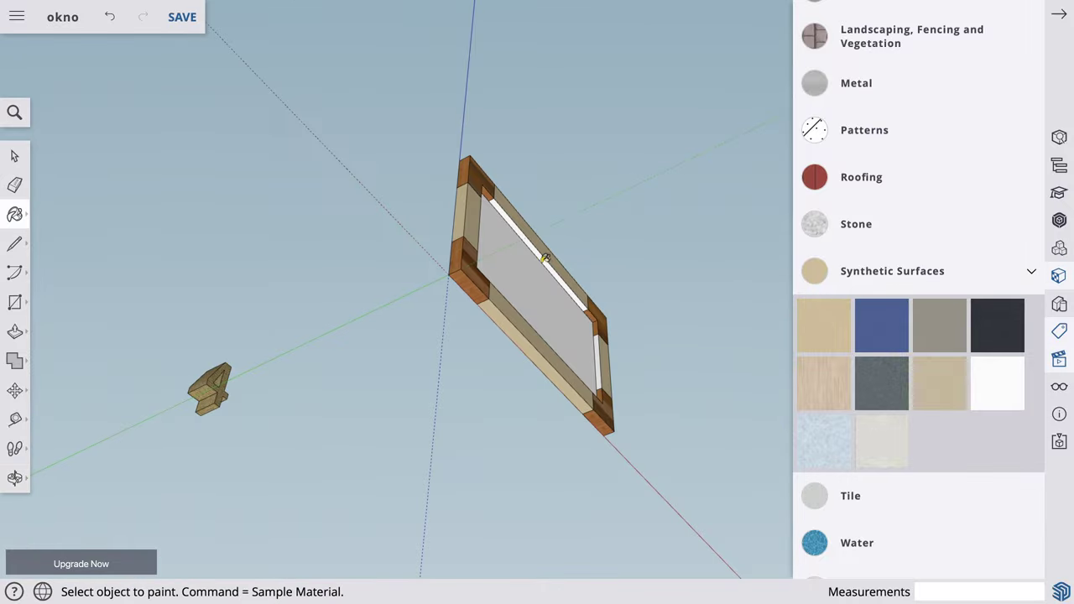
click(545, 258)
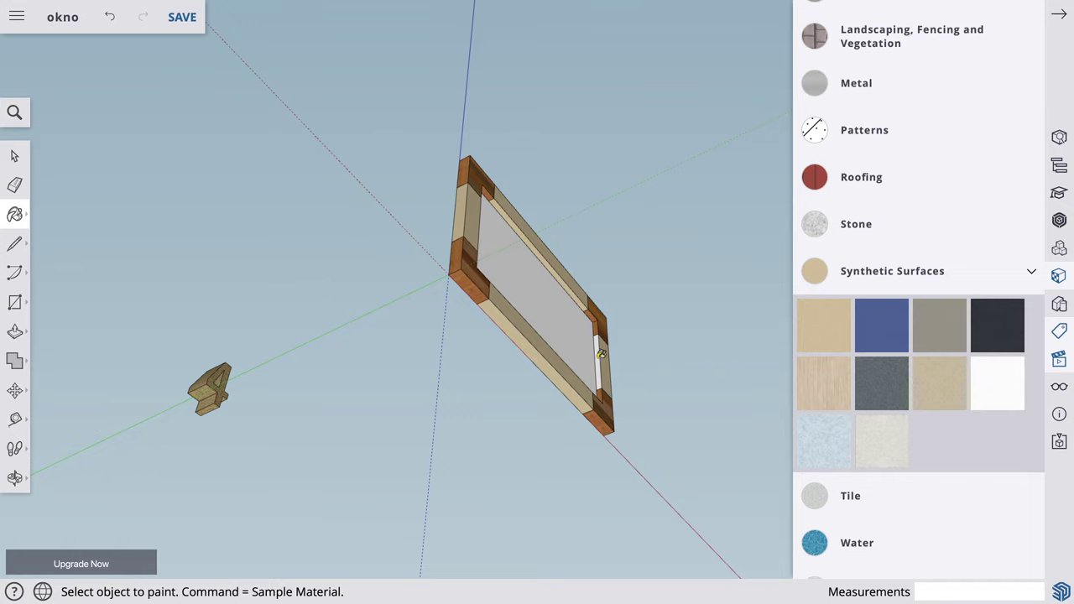
click(601, 354)
click(15, 478)
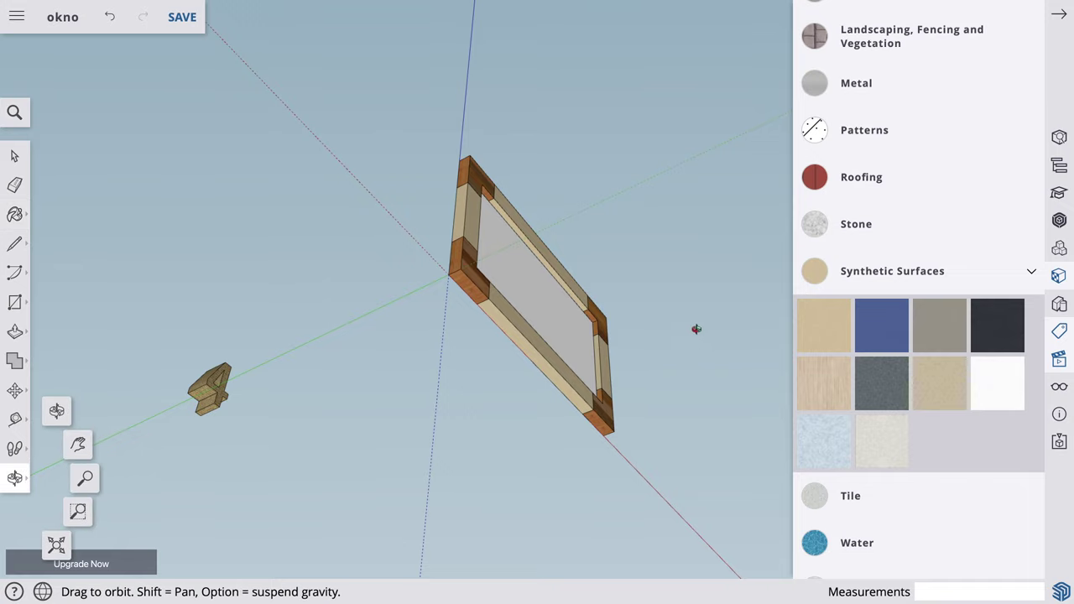
mouse_move(694, 328)
mouse_down()
mouse_move(400, 232)
mouse_move(184, 323)
mouse_up()
drag(529, 297, 376, 307)
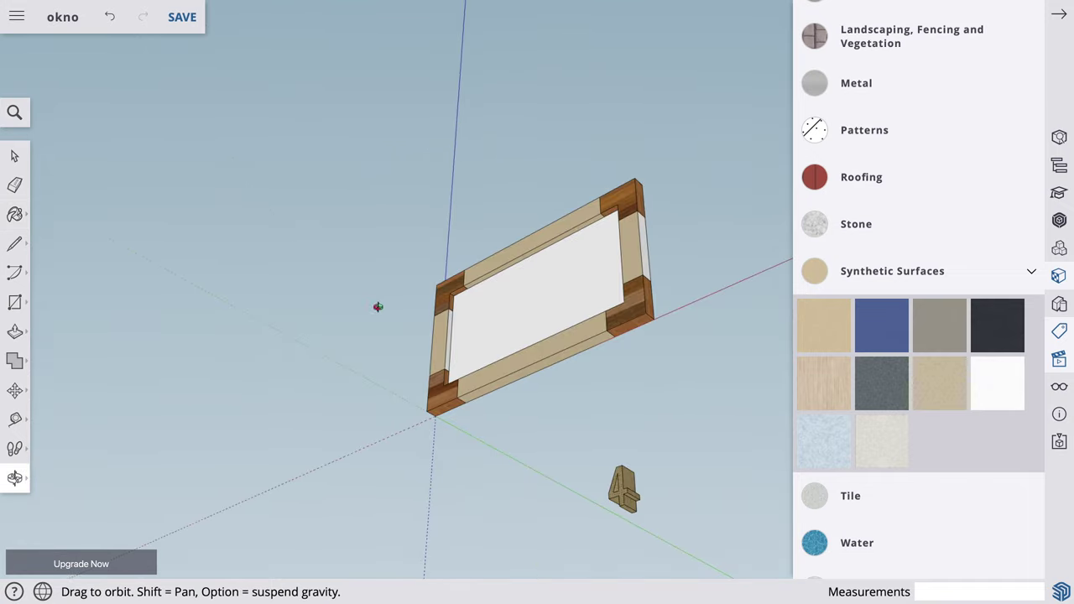
click(835, 323)
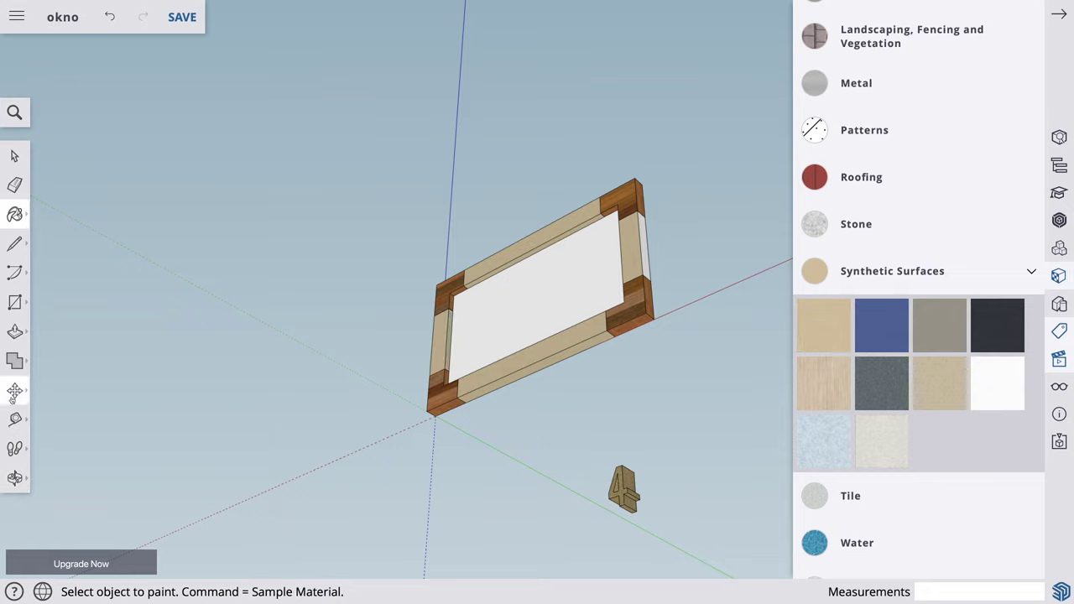
click(16, 478)
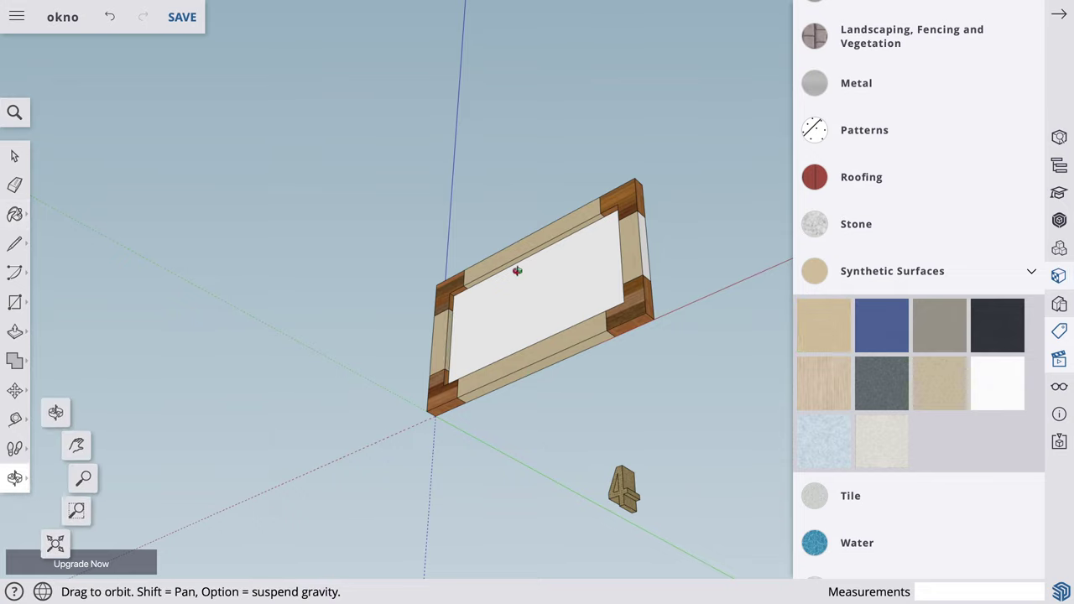
mouse_move(544, 218)
mouse_down()
mouse_move(589, 520)
mouse_move(705, 494)
mouse_up()
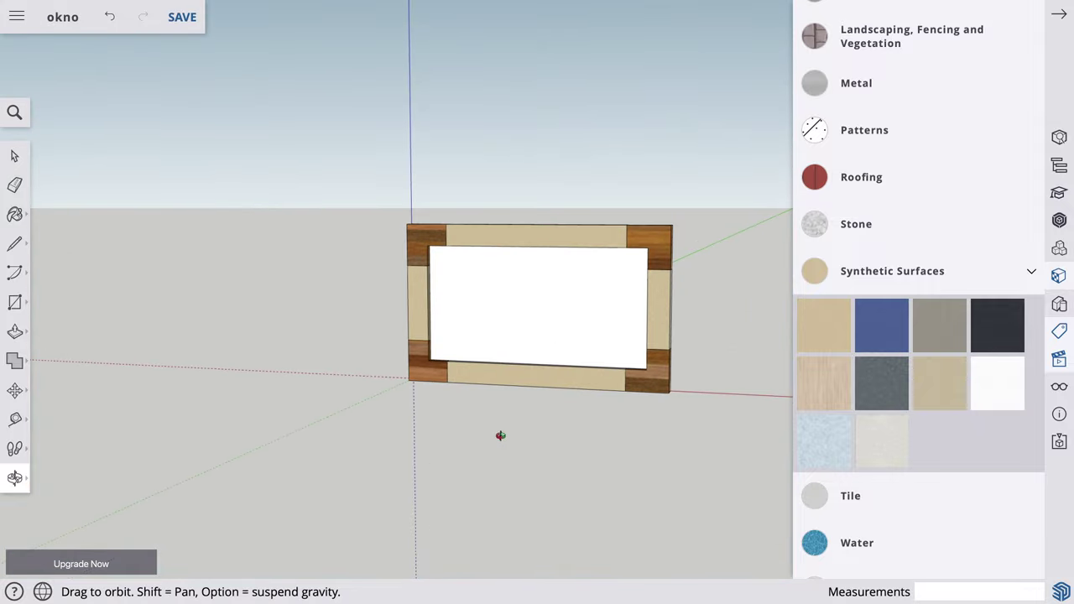
mouse_move(501, 434)
mouse_down()
mouse_move(602, 453)
mouse_move(652, 444)
mouse_up()
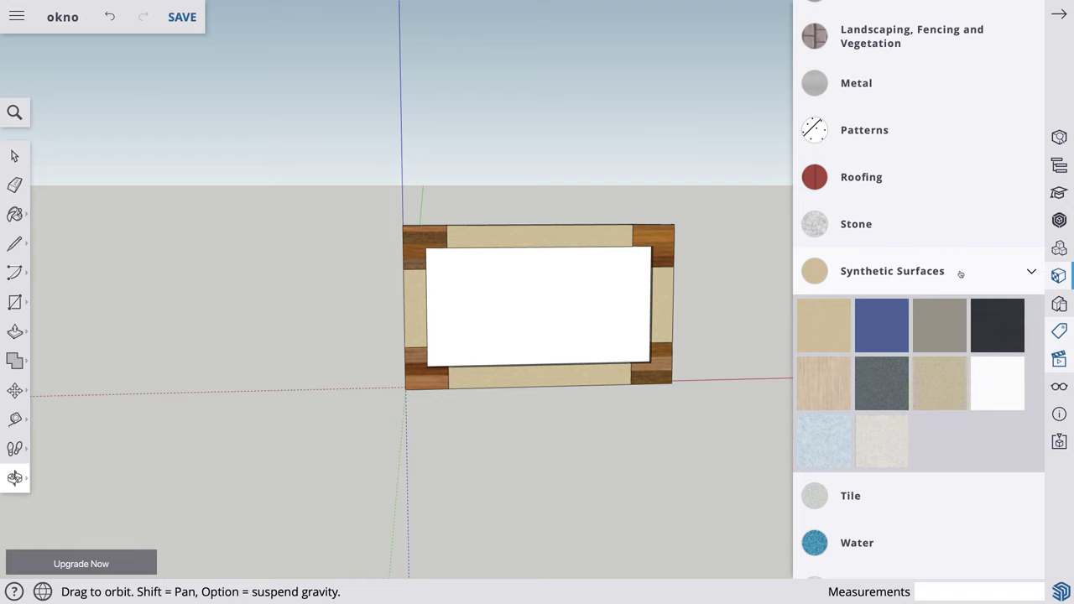
Paint the white window pane with the pale hatched Glass and Mirrors material.
scroll(961, 275, up, 3)
scroll(959, 273, up, 2)
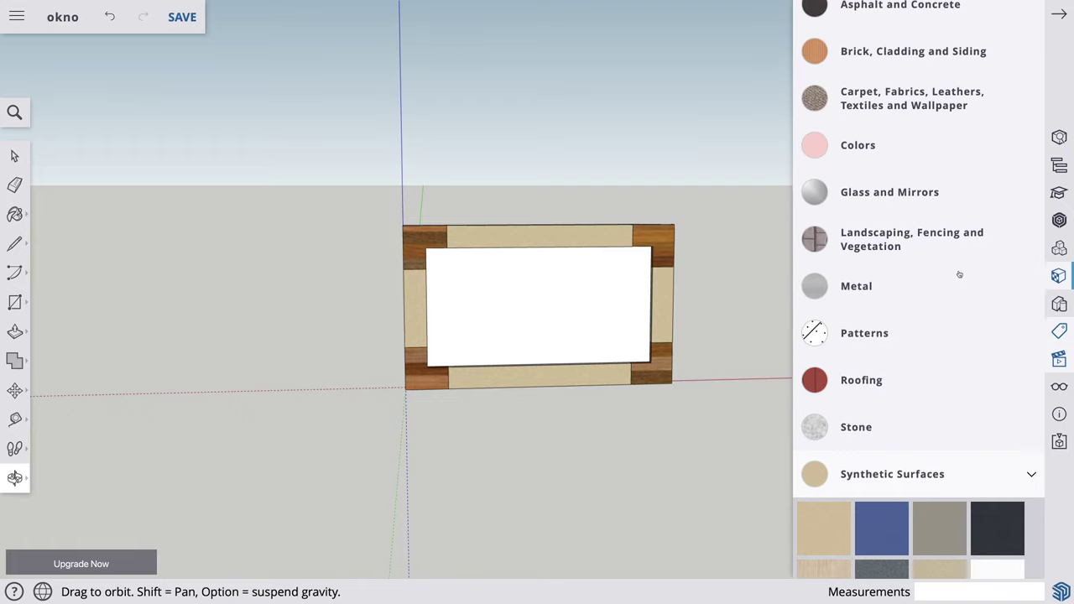
click(923, 202)
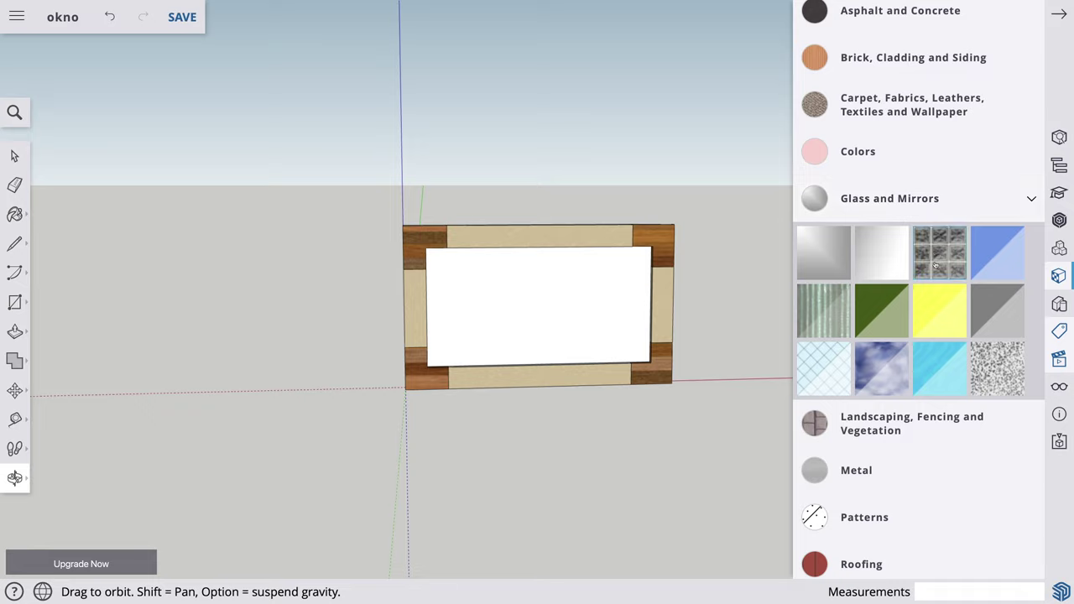
click(835, 369)
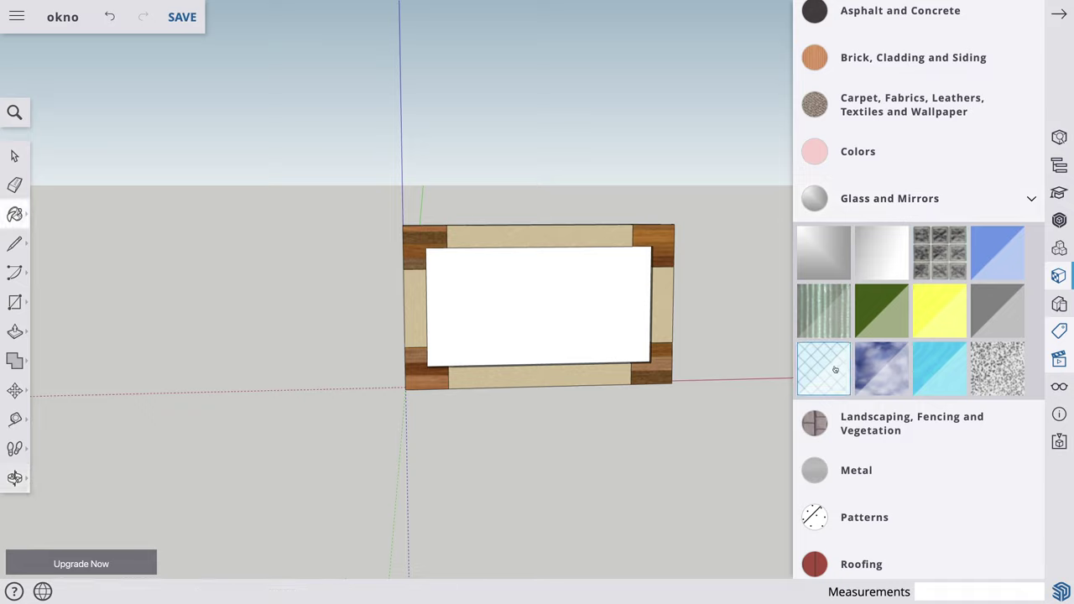
click(585, 311)
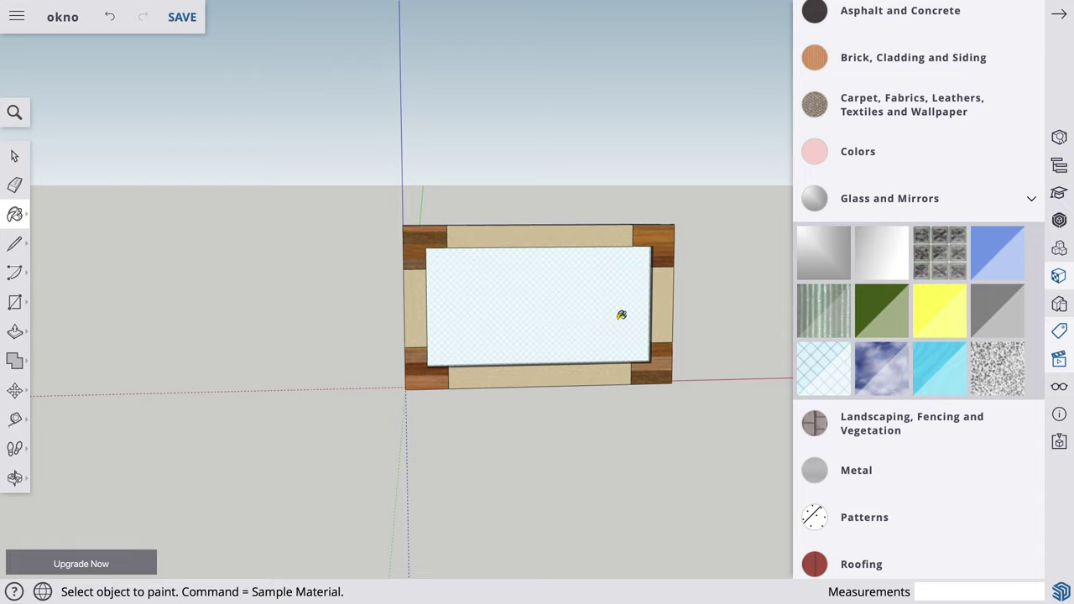
Repaint the window pane with the light blue glass material.
scroll(621, 315, up, 2)
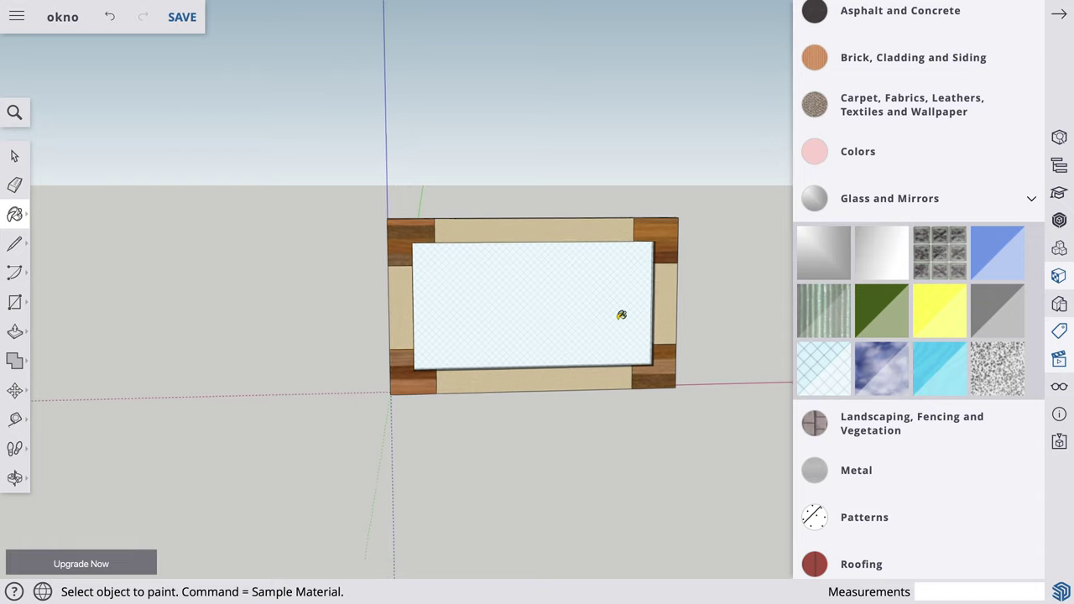
click(1000, 253)
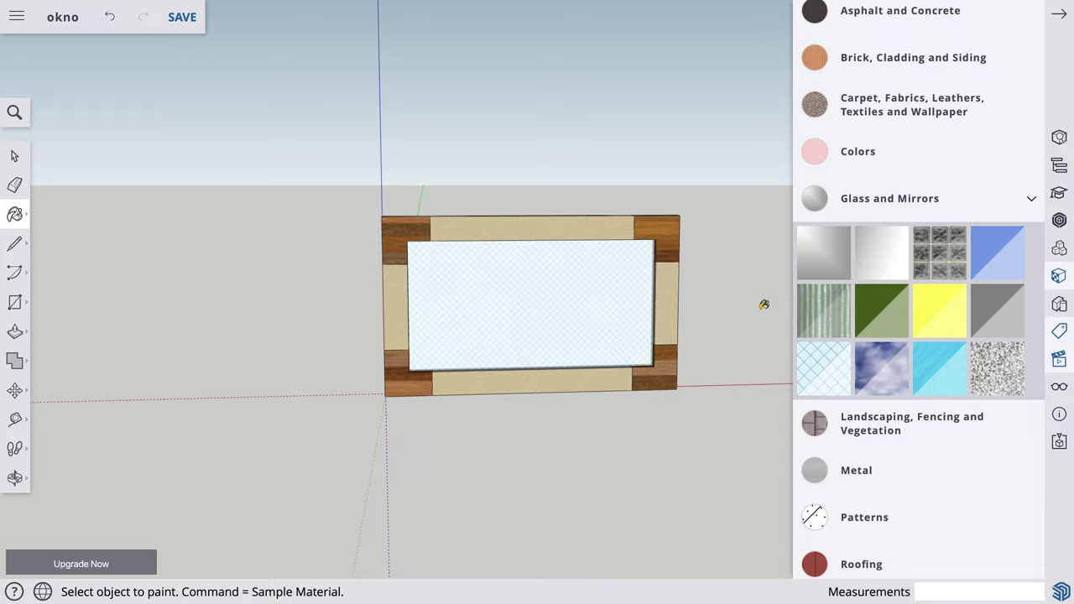
click(534, 323)
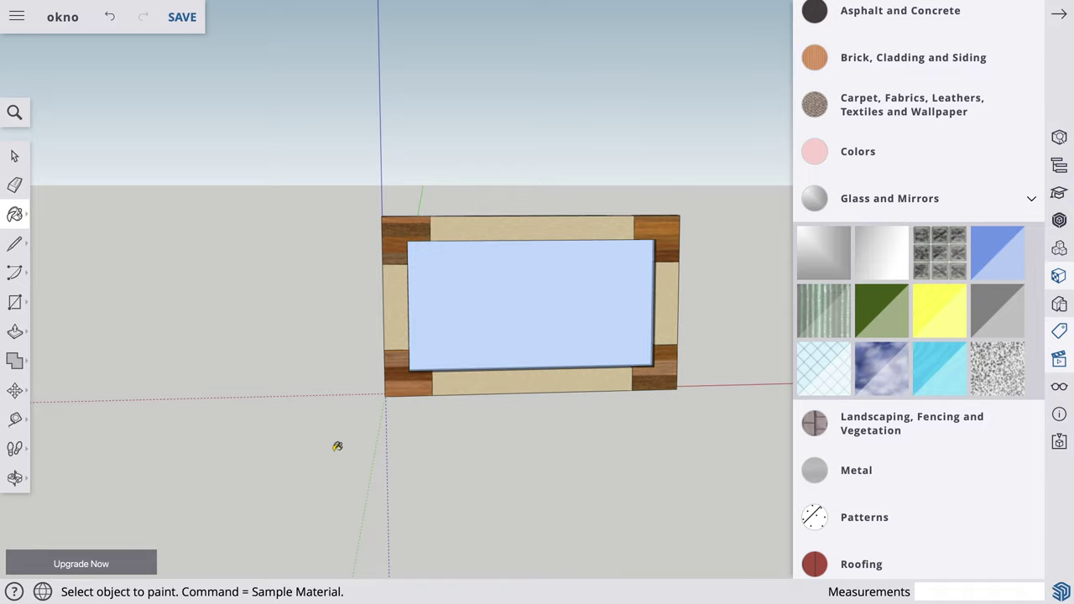
scroll(428, 430, up, 2)
scroll(428, 431, down, 3)
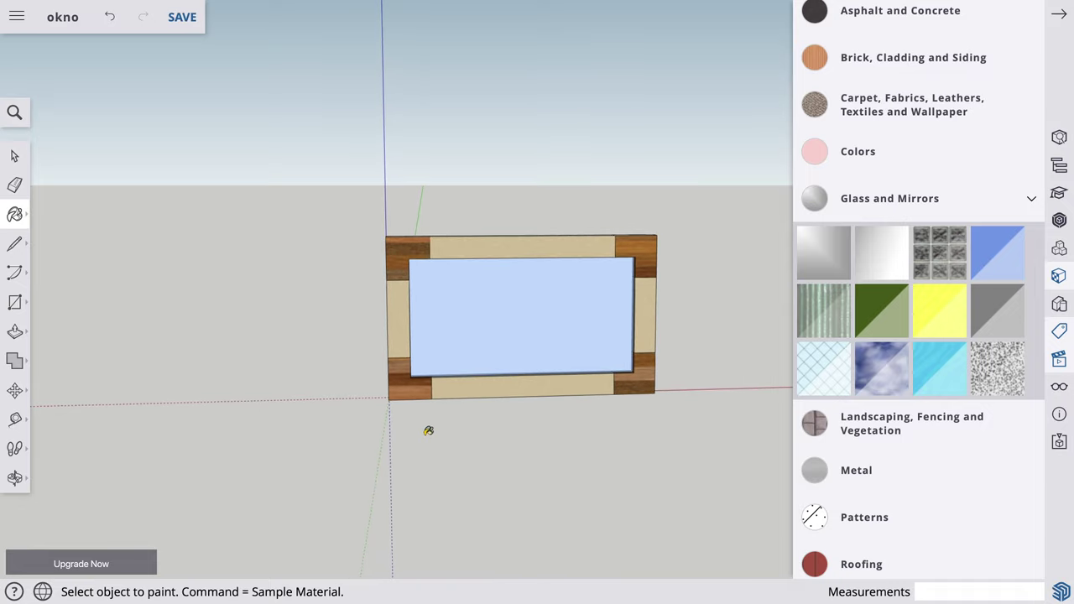
scroll(428, 430, down, 2)
scroll(428, 430, down, 1)
scroll(428, 431, up, 2)
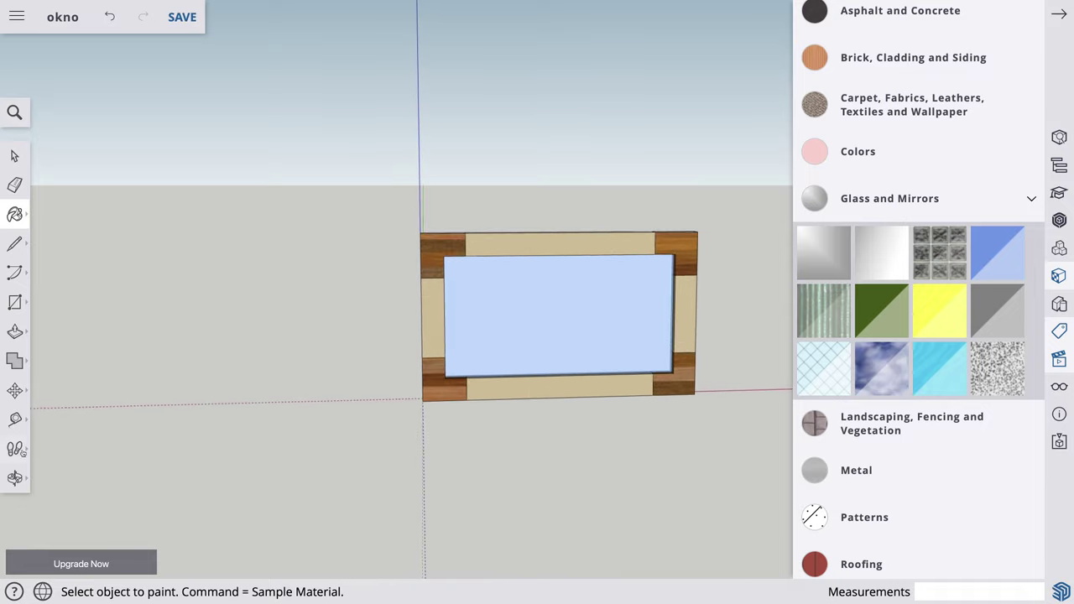
Paint the pane's other face with blue glass and view the window head-on with the 4 behind.
click(15, 478)
drag(397, 347, 775, 385)
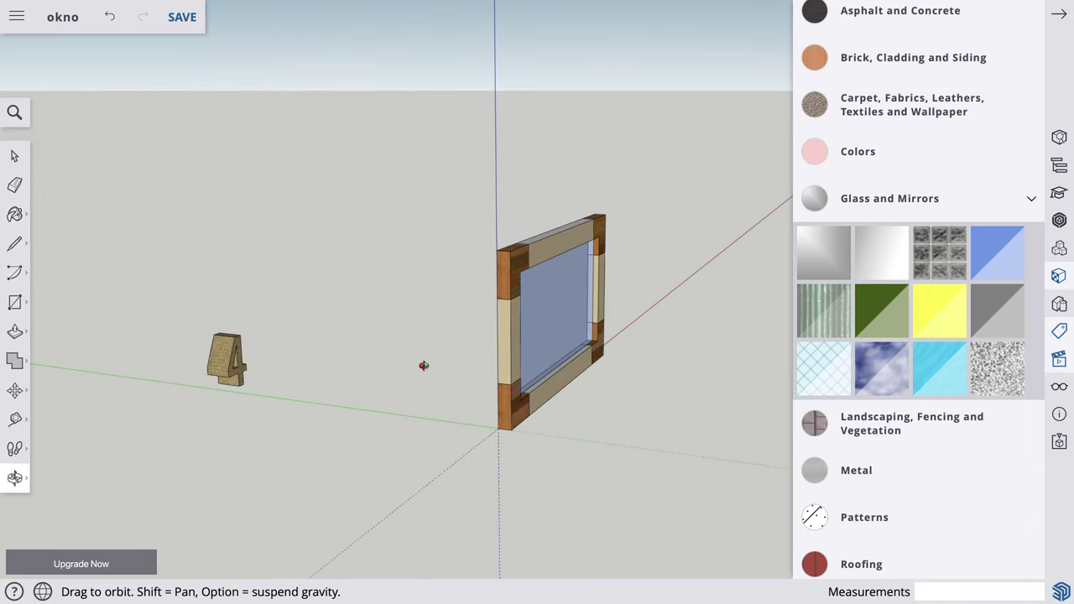
mouse_move(423, 365)
mouse_down()
mouse_move(655, 380)
mouse_move(843, 368)
mouse_up()
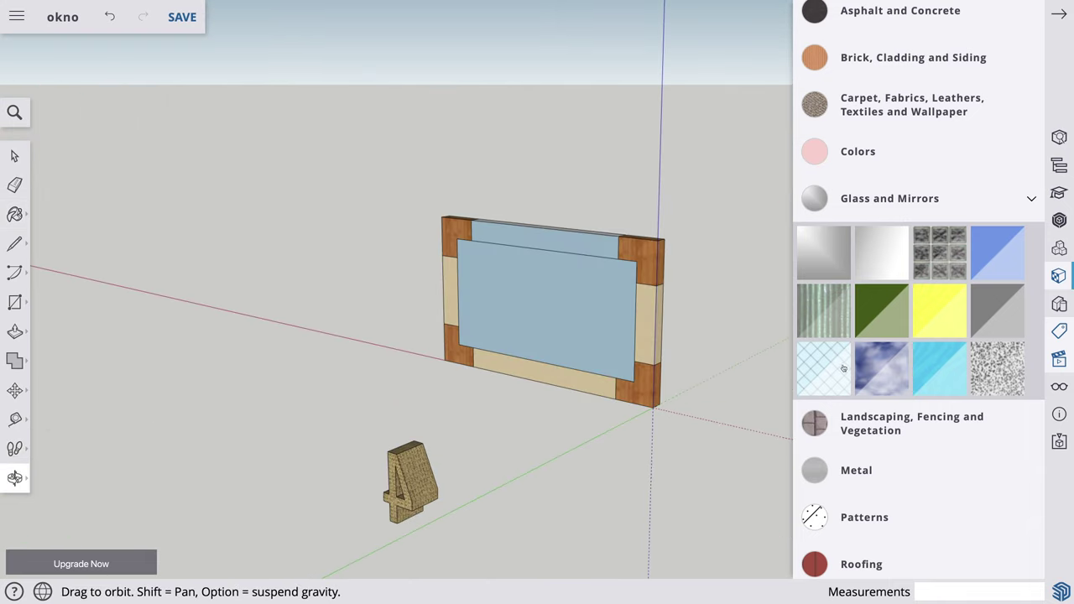
click(1008, 266)
click(599, 317)
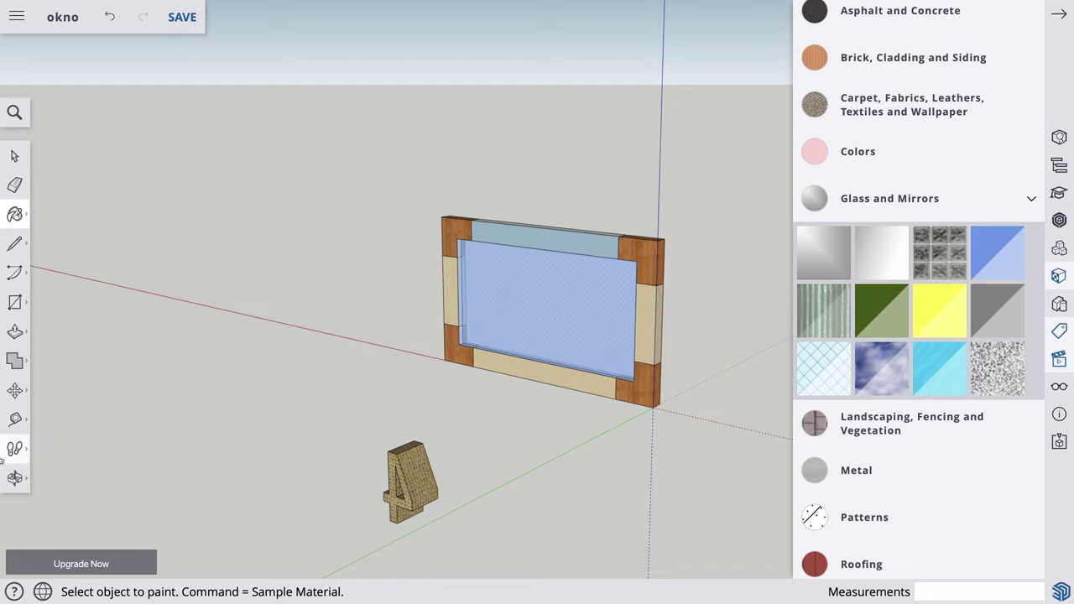
click(15, 479)
drag(695, 434, 160, 437)
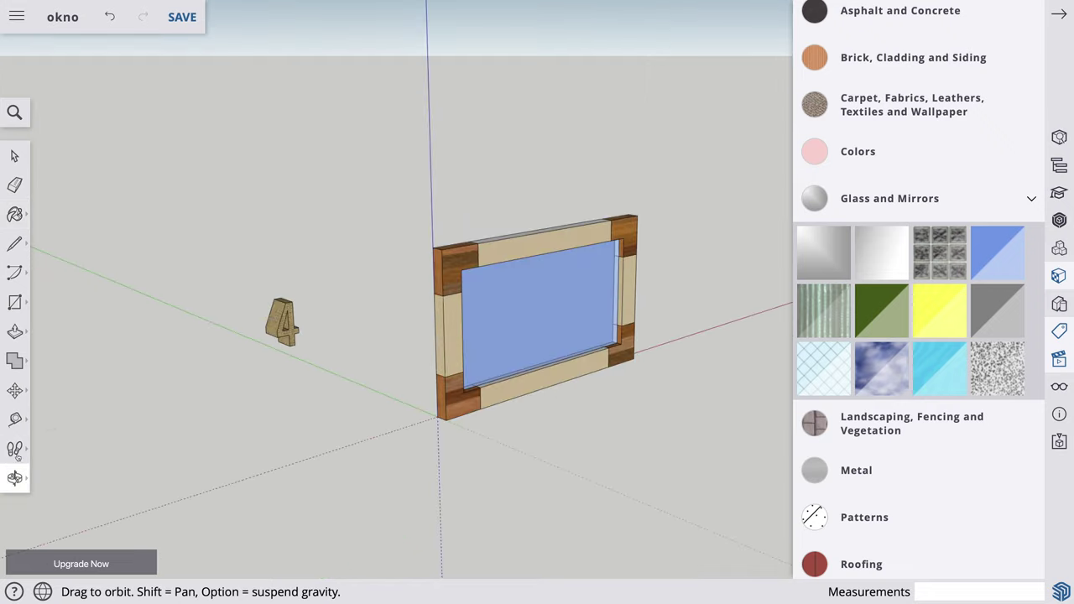
drag(526, 438, 192, 391)
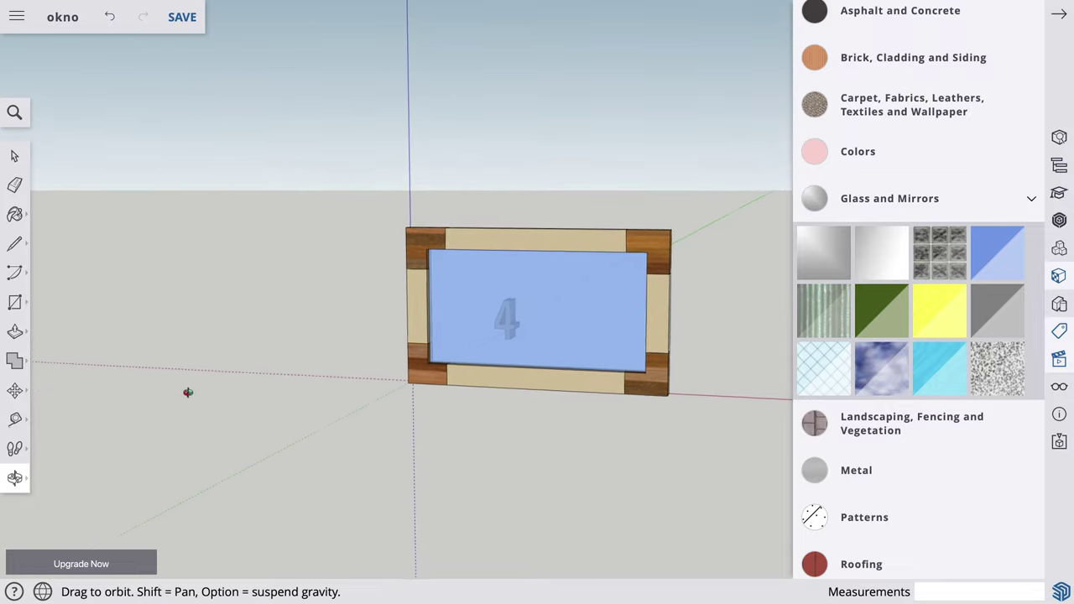
scroll(170, 420, up, 2)
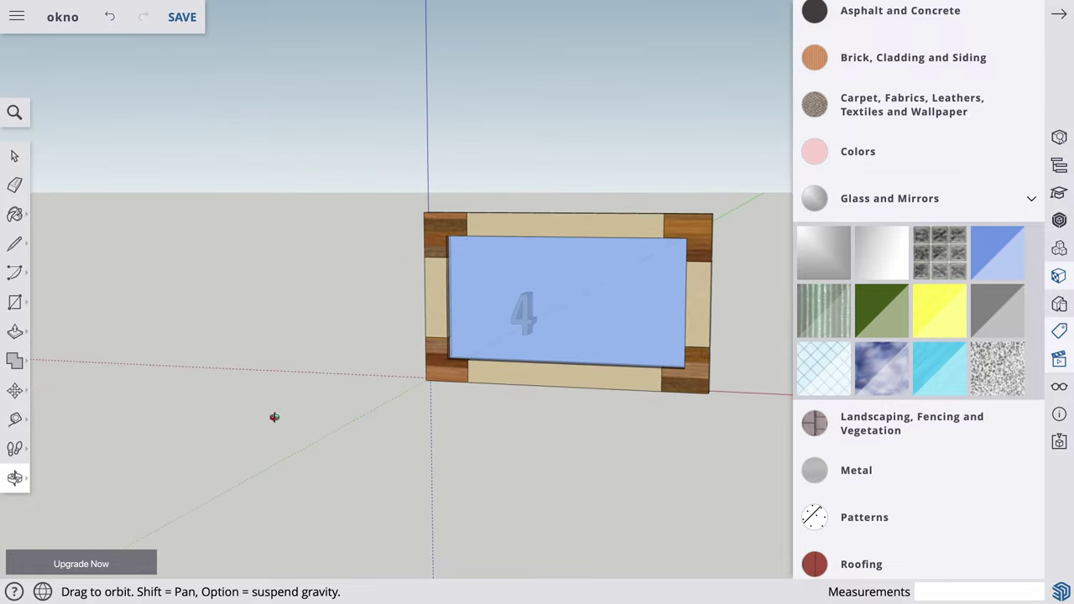
scroll(593, 403, up, 2)
scroll(593, 404, up, 2)
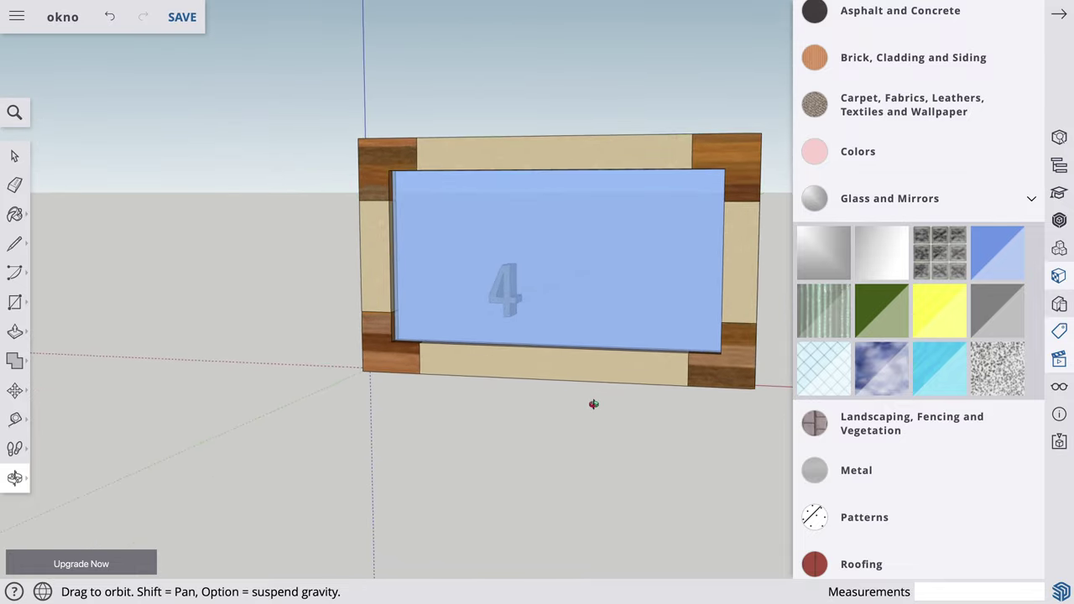
scroll(593, 403, up, 1)
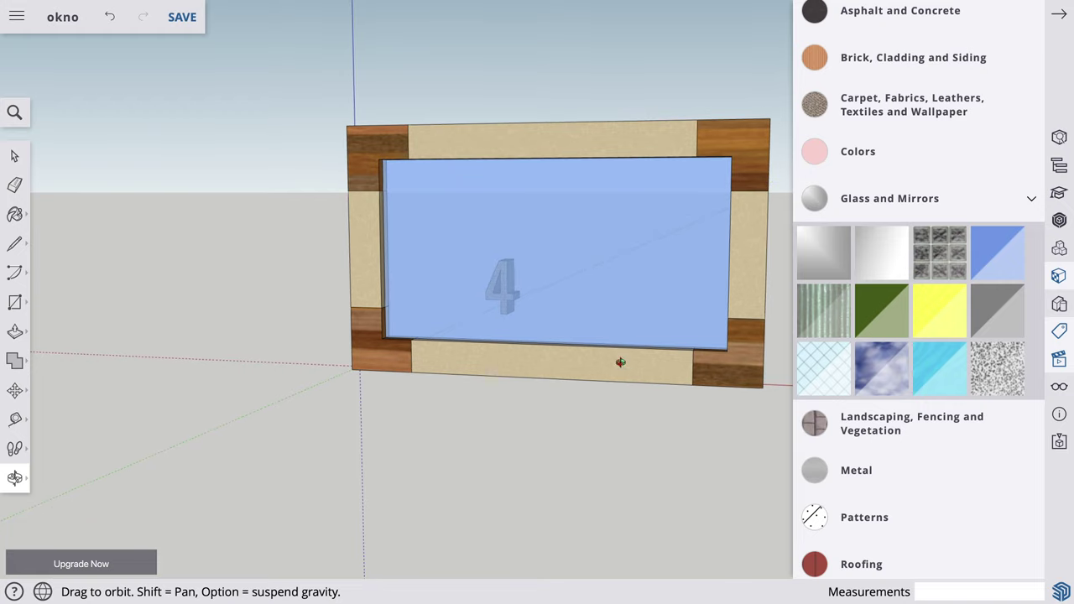